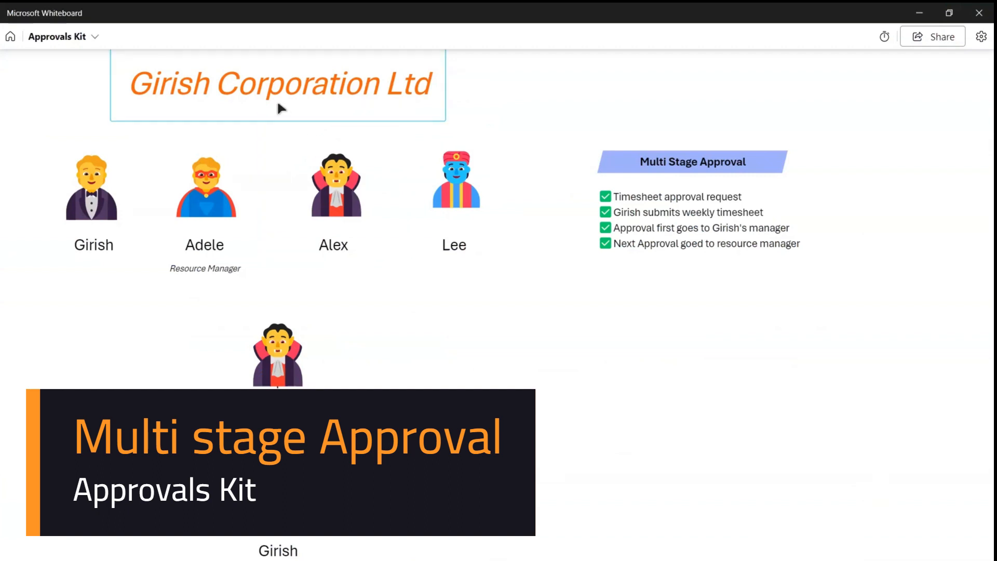
Select the company title and two team-member figure groups on the board, then clear the selection.
left_click(279, 105)
left_click(112, 213)
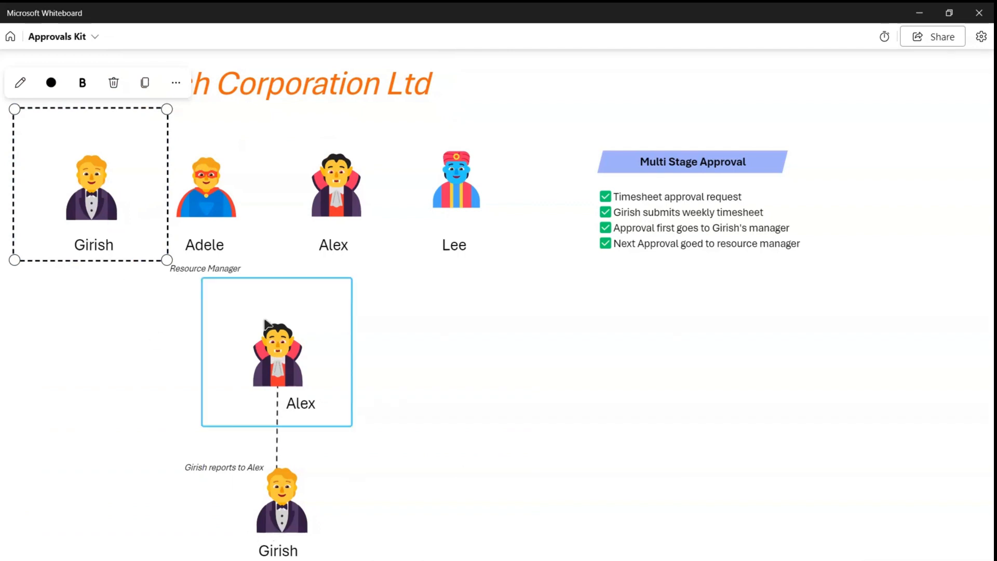
left_click(222, 213)
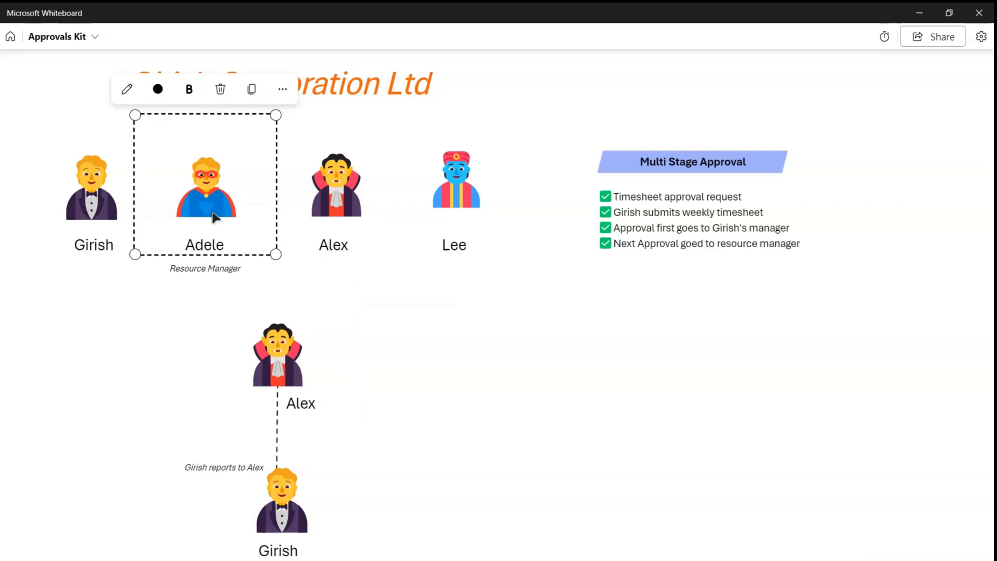
left_click(715, 347)
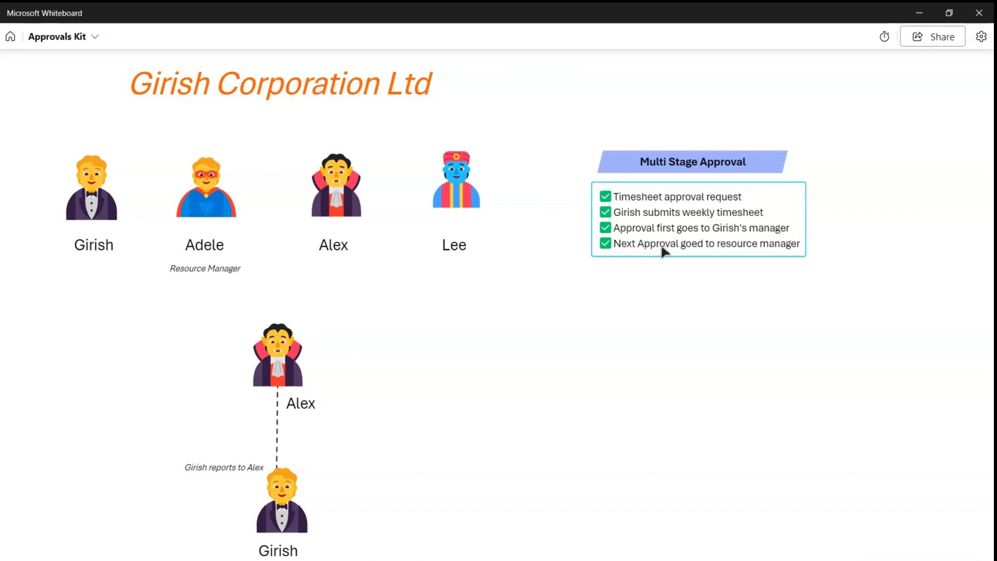
Correct 'goed' to 'goes' in the checklist's last item, then bring up the Approvals Kit page in Edge.
left_click(702, 242)
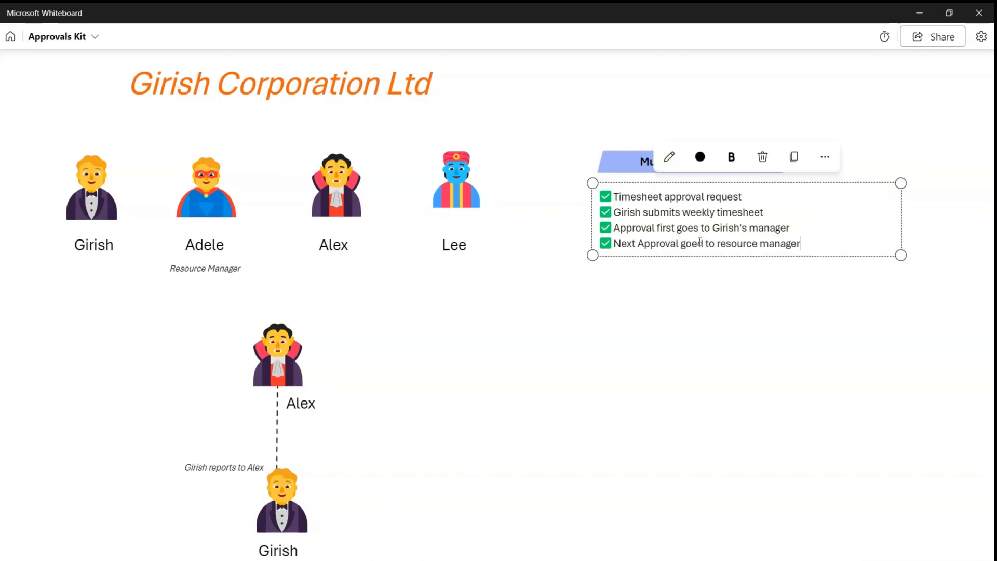
key("Delete")
type("s")
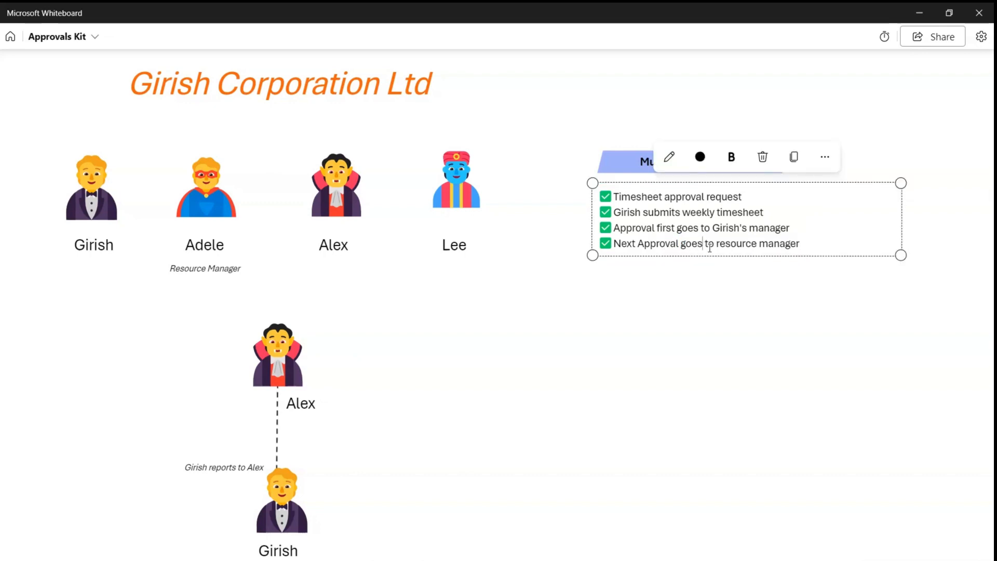
left_click(692, 280)
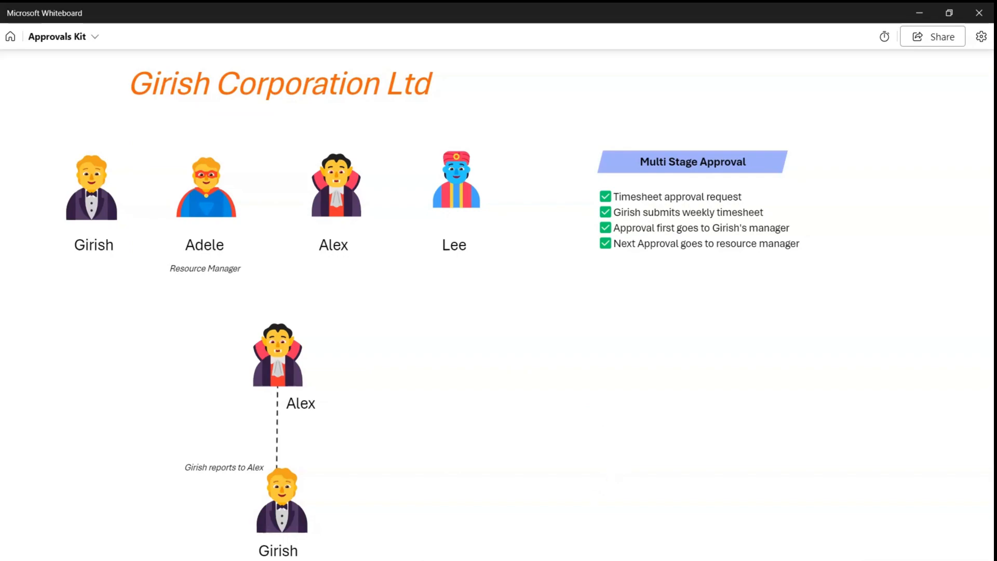
left_click(481, 560)
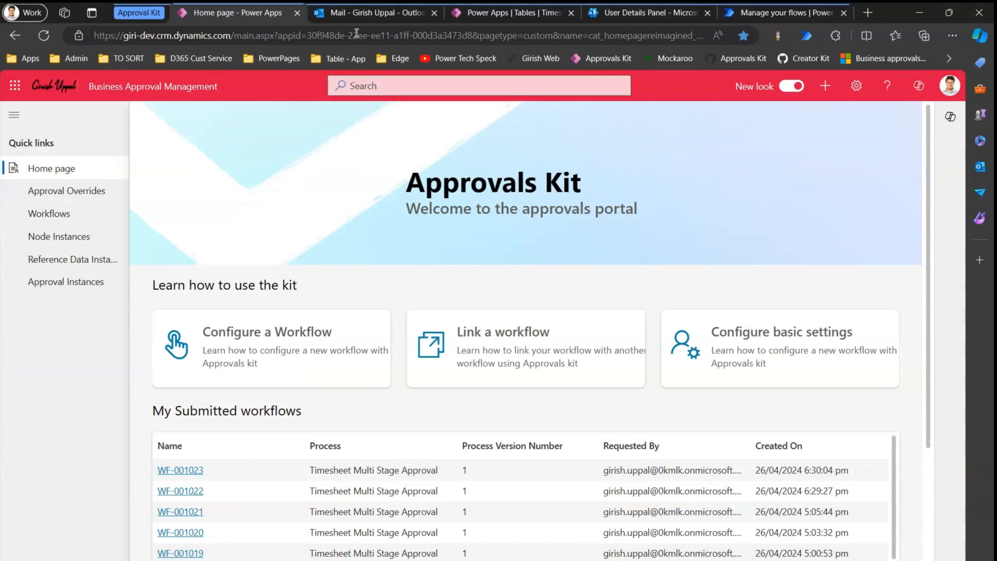
After glancing at Outlook and Power Apps Tables, launch Timesheet App from the Table - App bookmarks in a new tab.
left_click(356, 14)
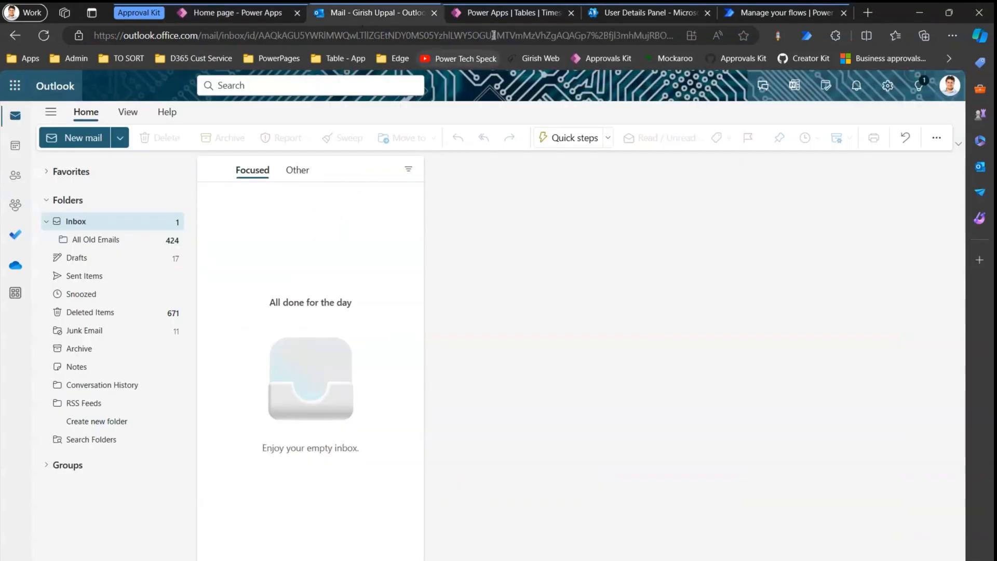
left_click(498, 15)
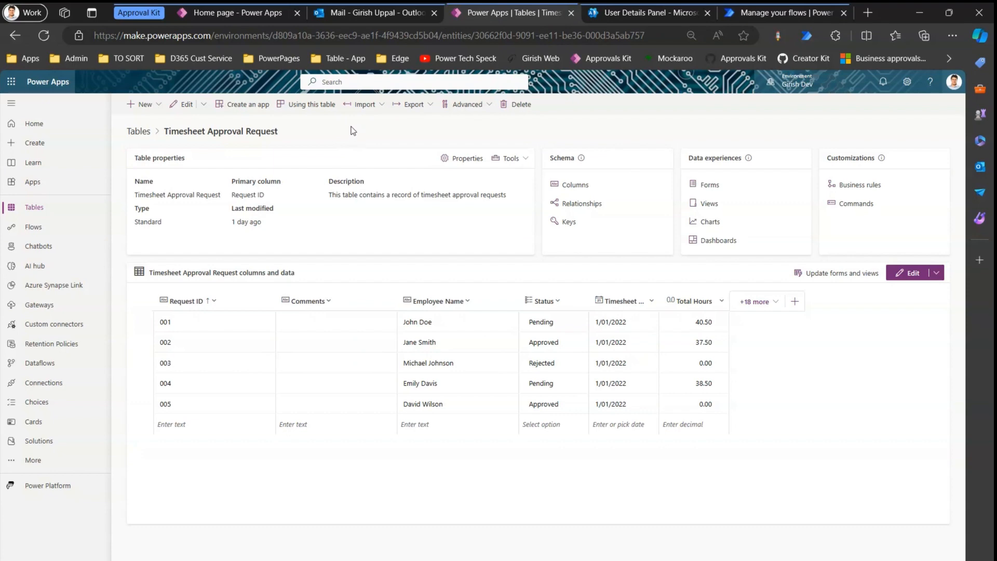
left_click(869, 12)
left_click(348, 61)
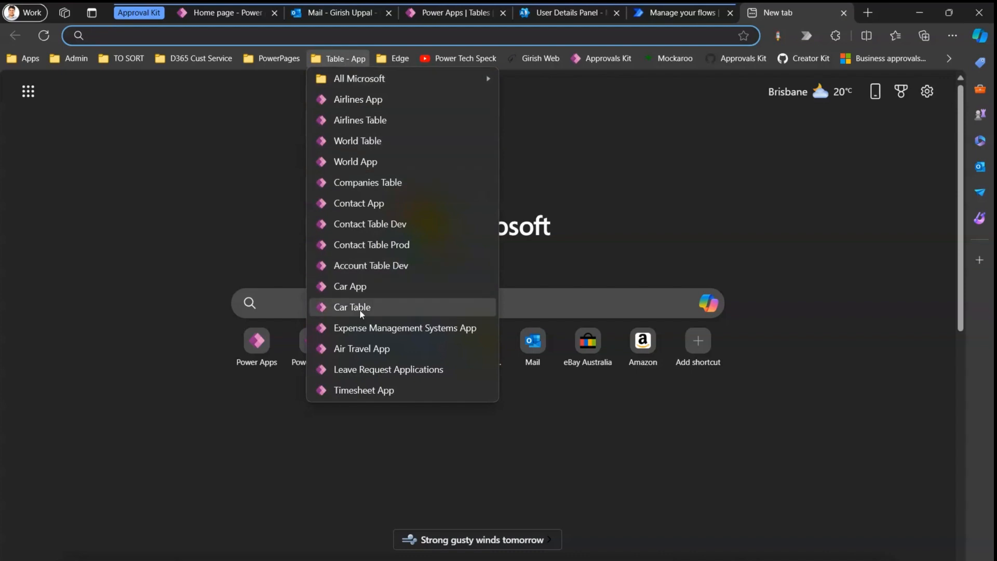
left_click(387, 391)
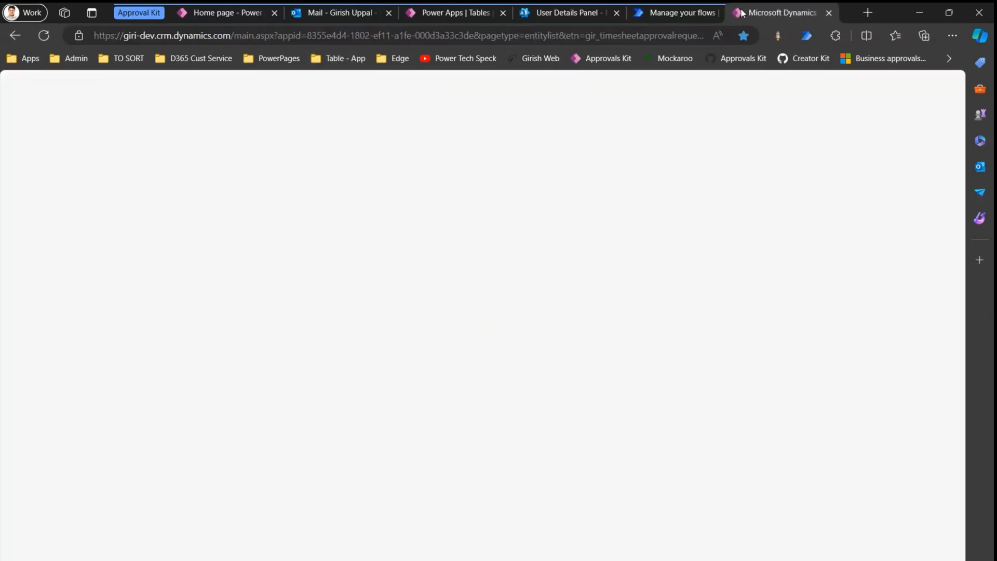
Place the Timesheet Approval tab beside Power Apps | Tables, start a new request, then view admin center user details.
left_click_drag(769, 14, 550, 16)
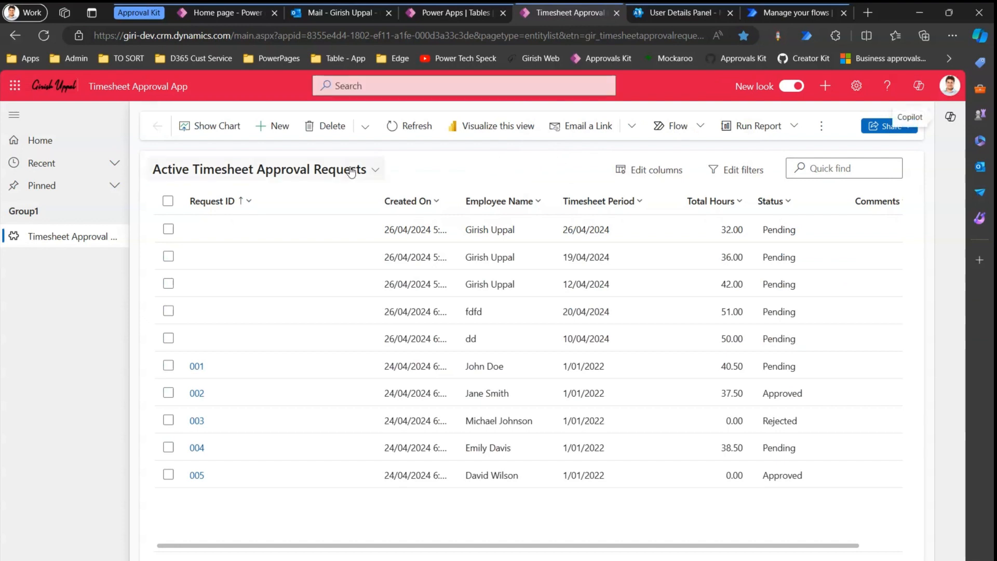
left_click(279, 127)
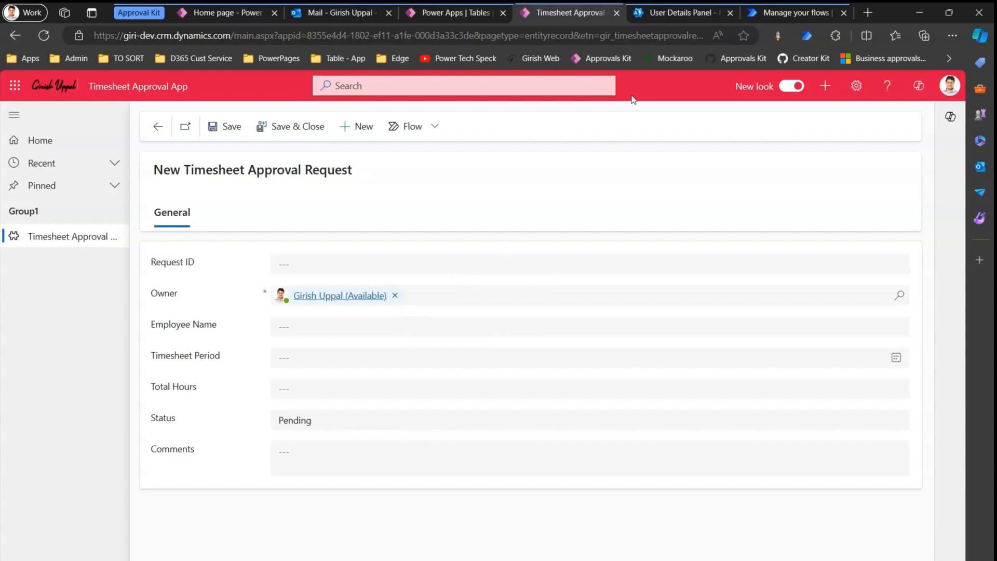
left_click(659, 15)
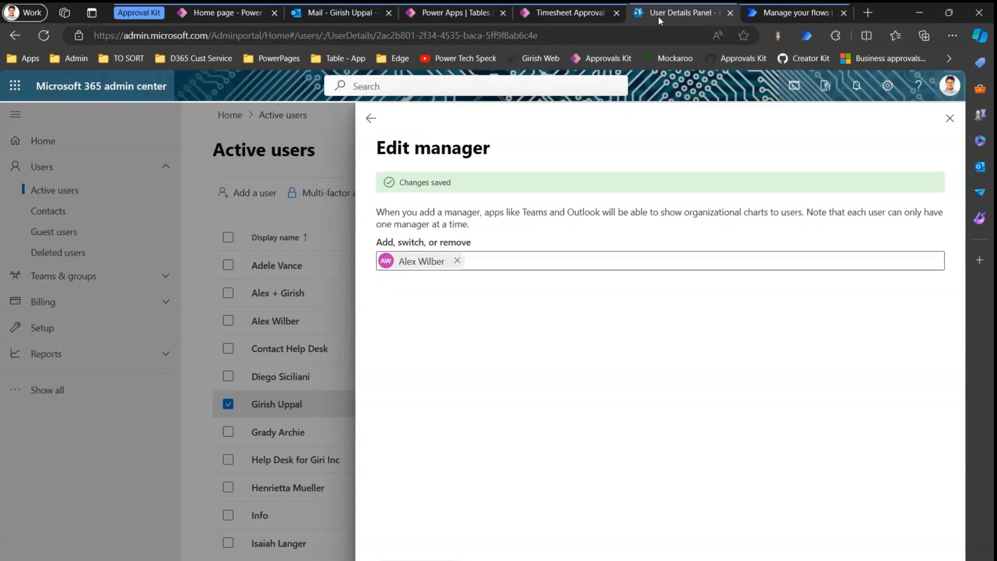
Review the submitting user's manager assignment in the admin center, then return to the Approvals Kit home page.
left_click(950, 119)
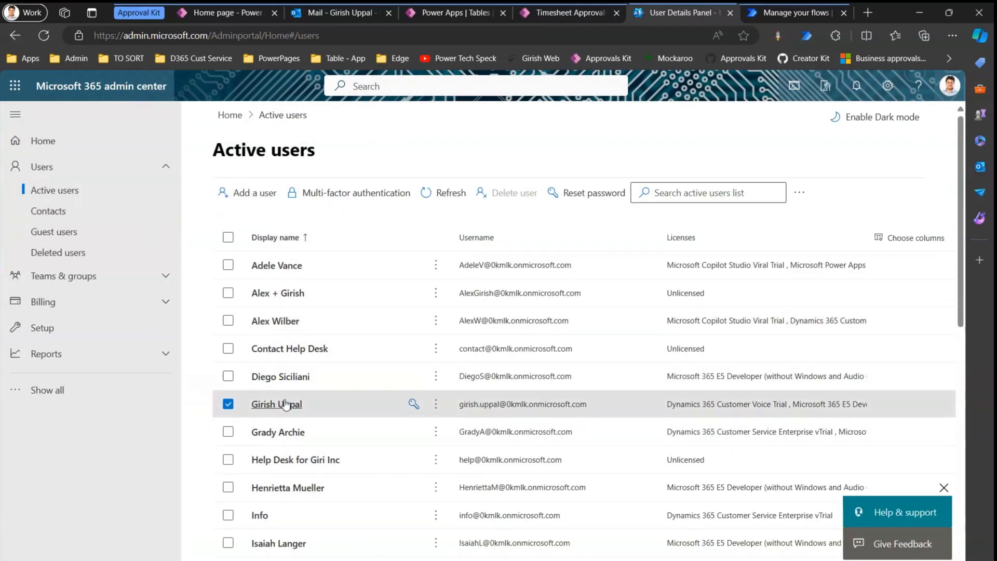
left_click(285, 404)
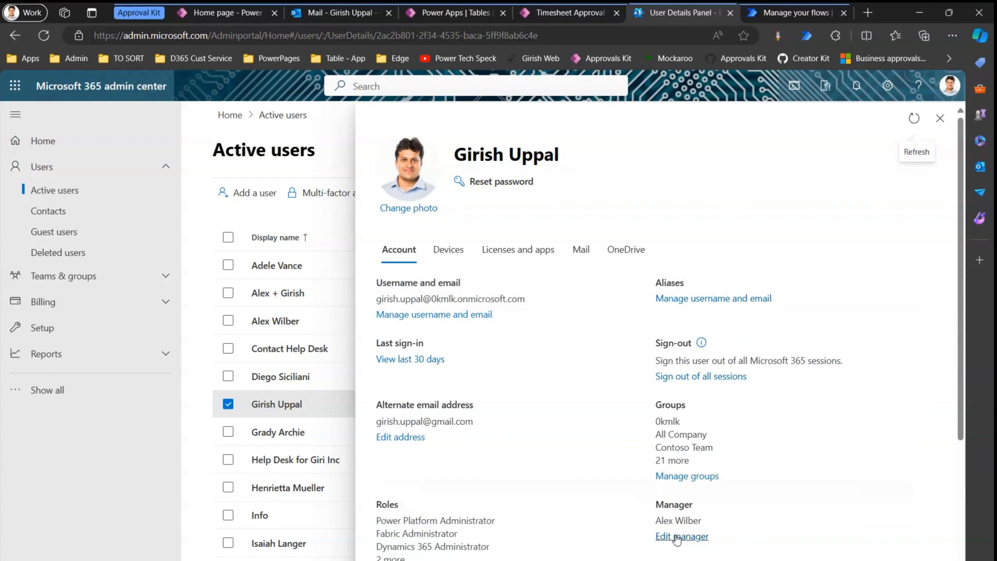
left_click(678, 537)
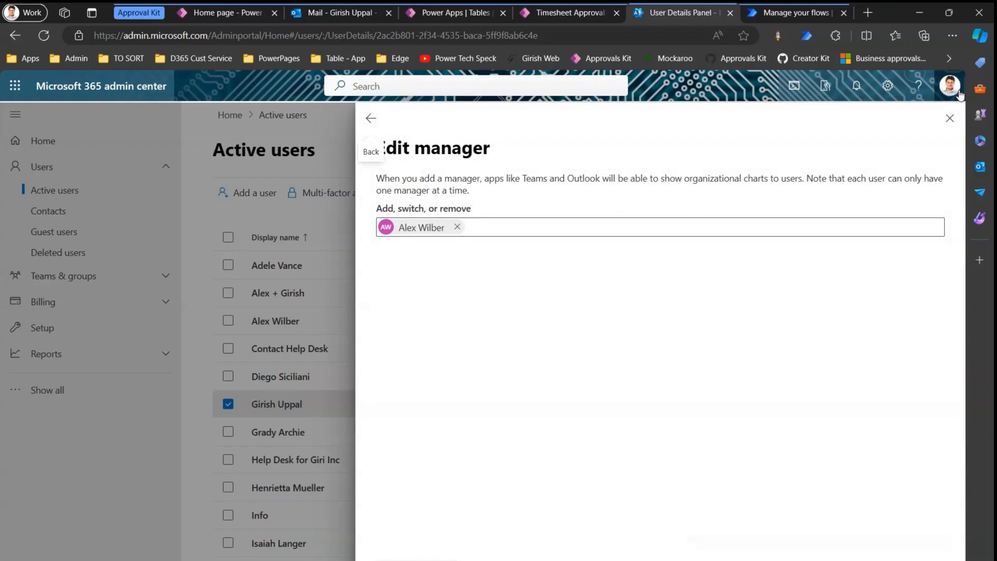
left_click(950, 118)
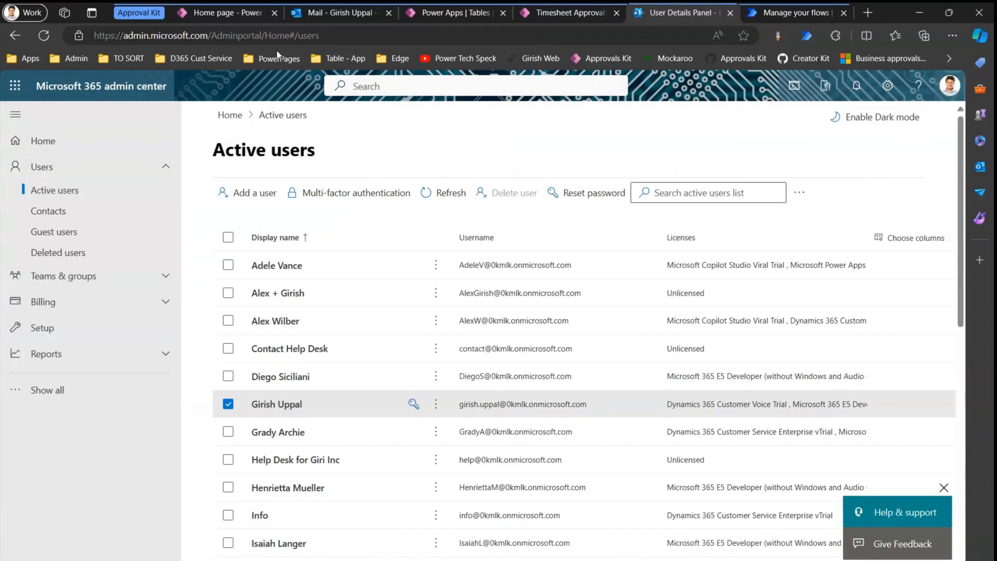
left_click(229, 15)
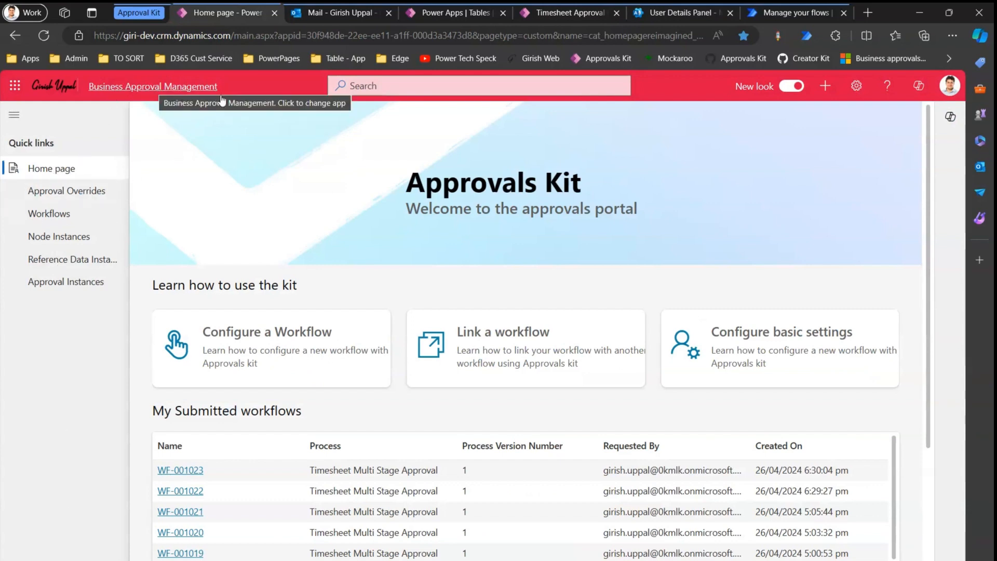
Start a new workflow and create stage 'S01 - Manager Approval' with its name copied as description.
left_click(278, 336)
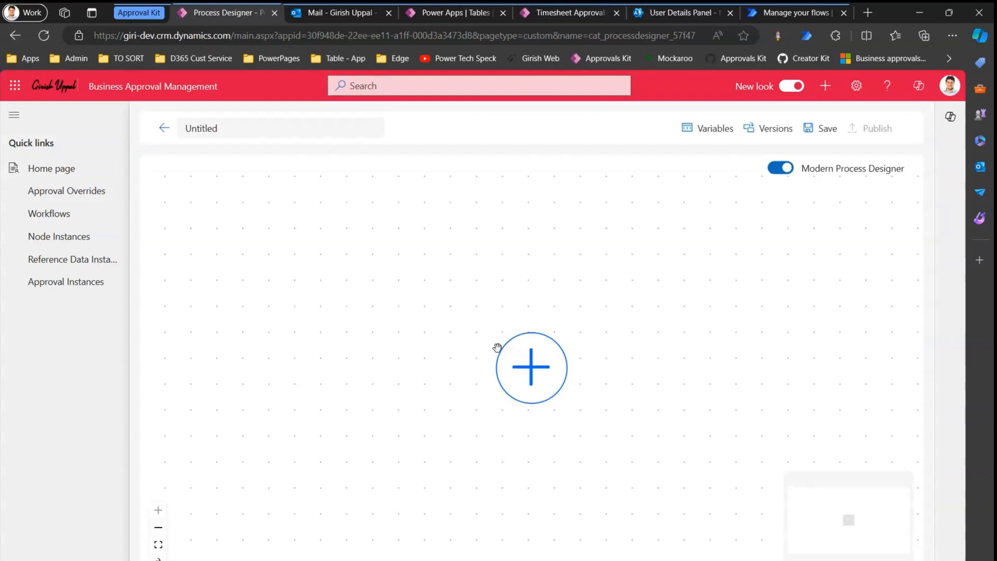
left_click(531, 367)
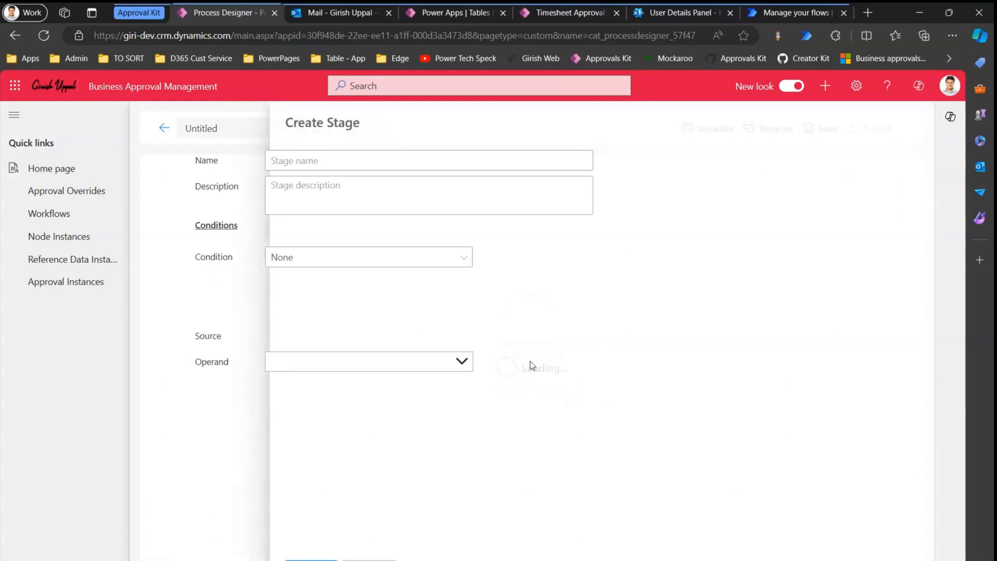
left_click(378, 165)
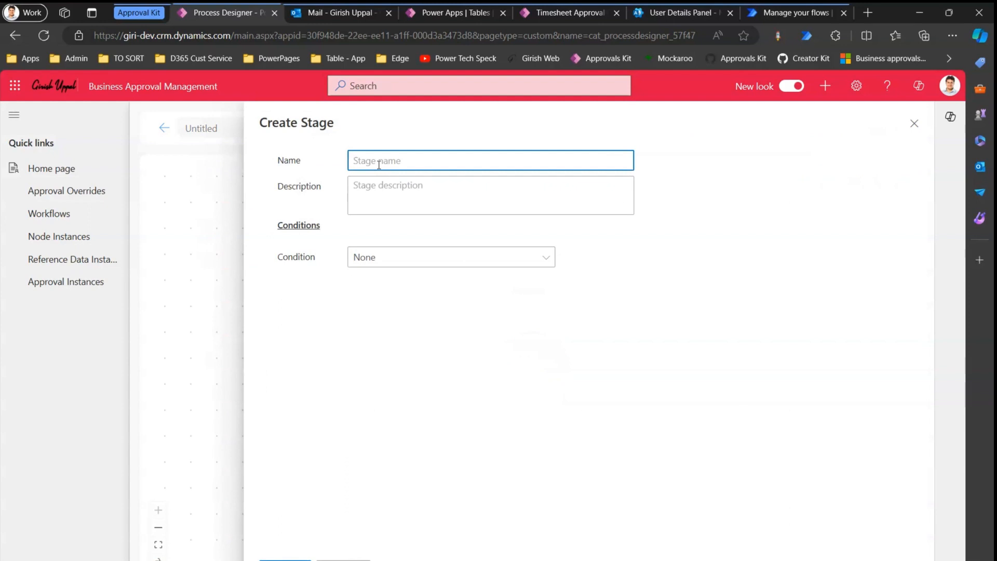
type("Stage 1 - Manager Approval")
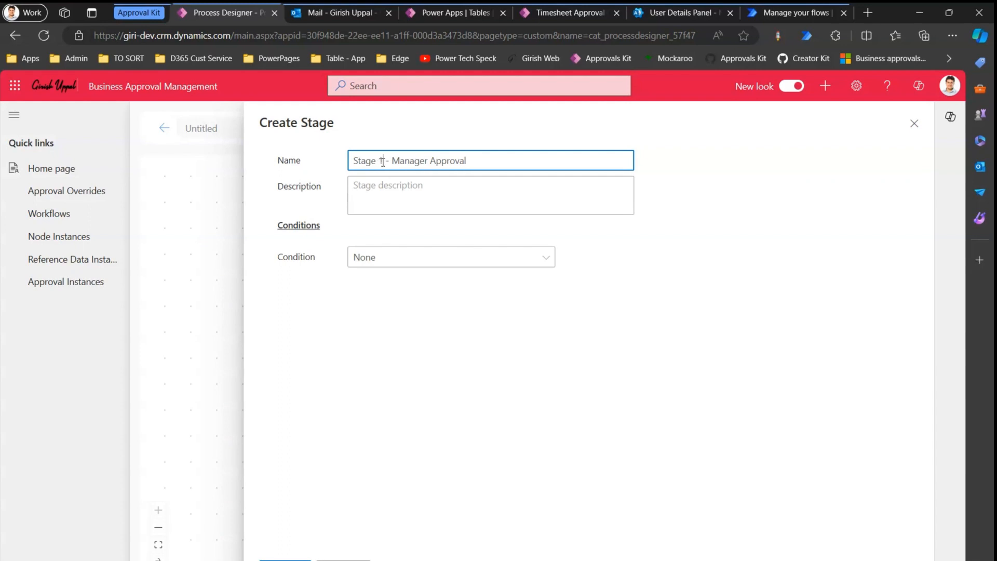
key("BackSpace")
key("BackSpace")
key("BackSpace")
key("BackSpace")
key("BackSpace")
key("BackSpace")
type("01")
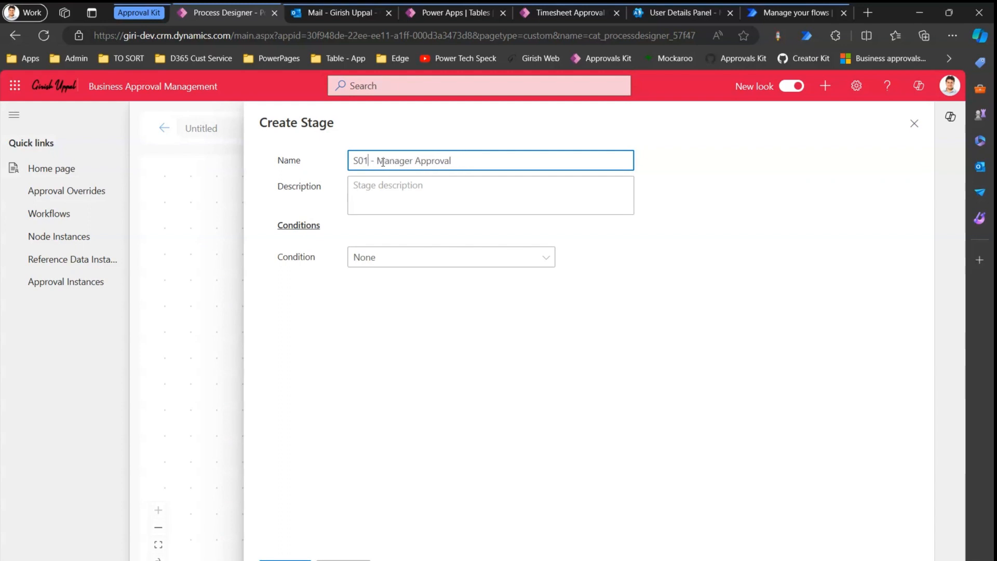
key("ctrl+a")
key("ctrl+c")
key("Tab")
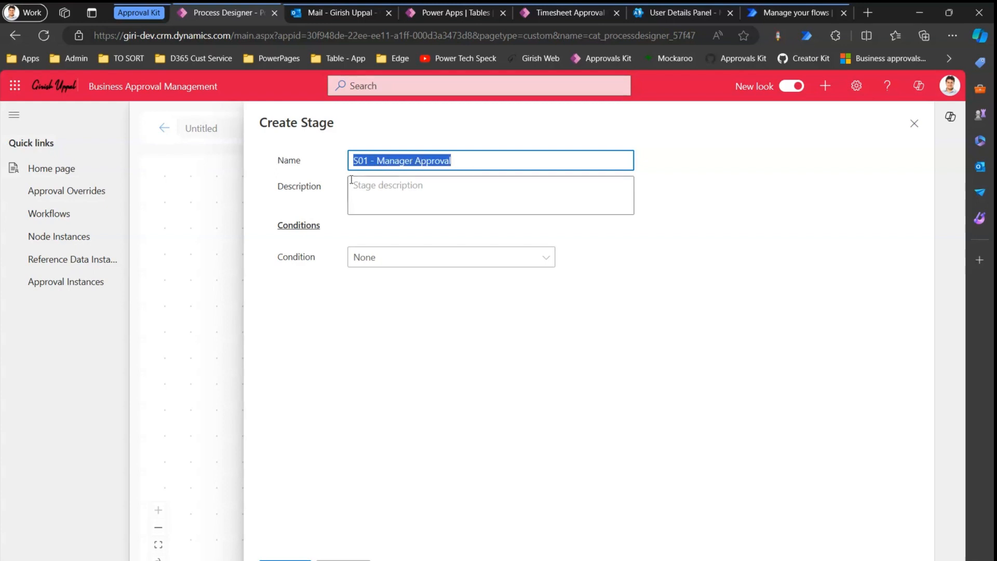
key("ctrl+v")
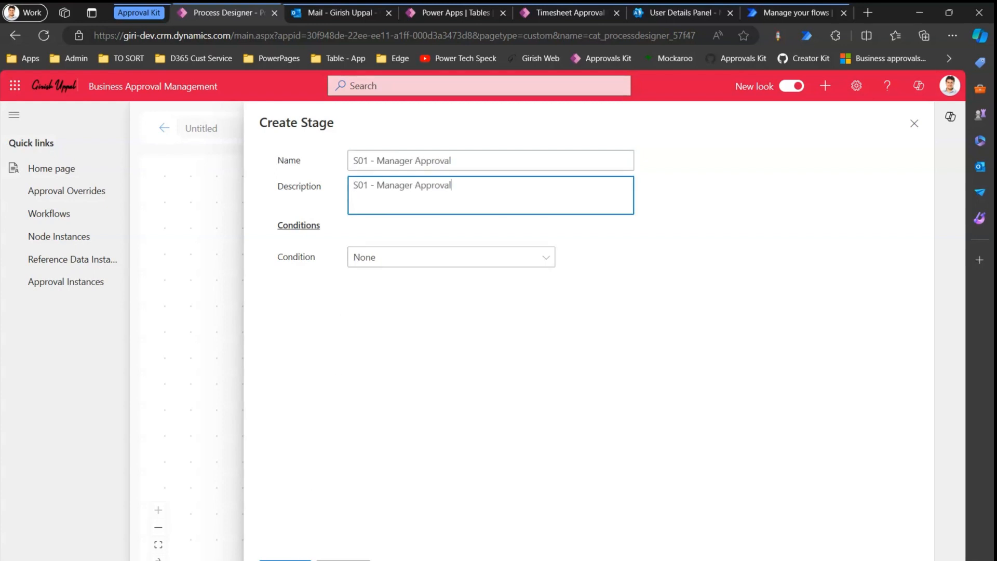
left_click(285, 559)
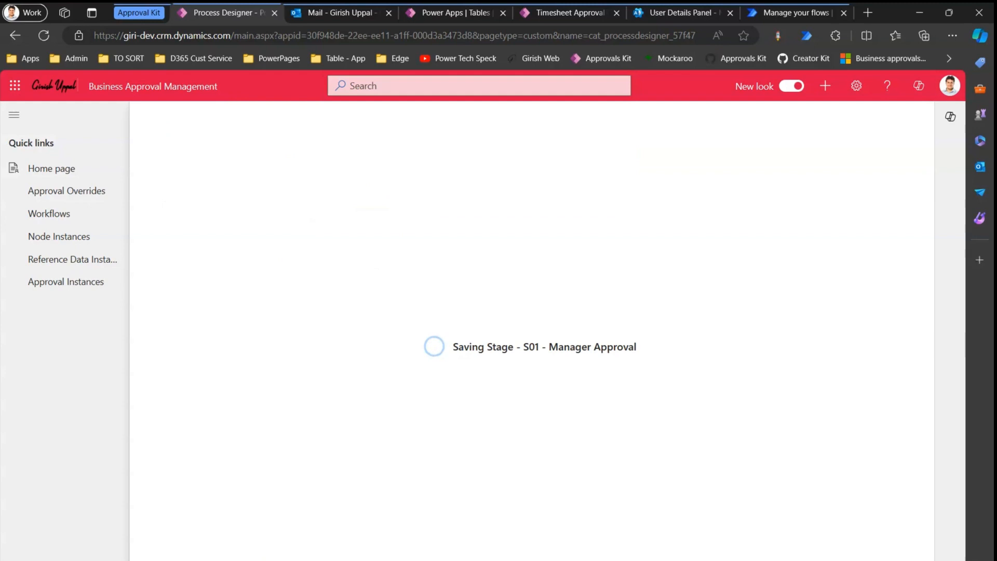
Create the second stage 'S02 - Resource Manager Approval', pasting its name as the description.
left_click(539, 452)
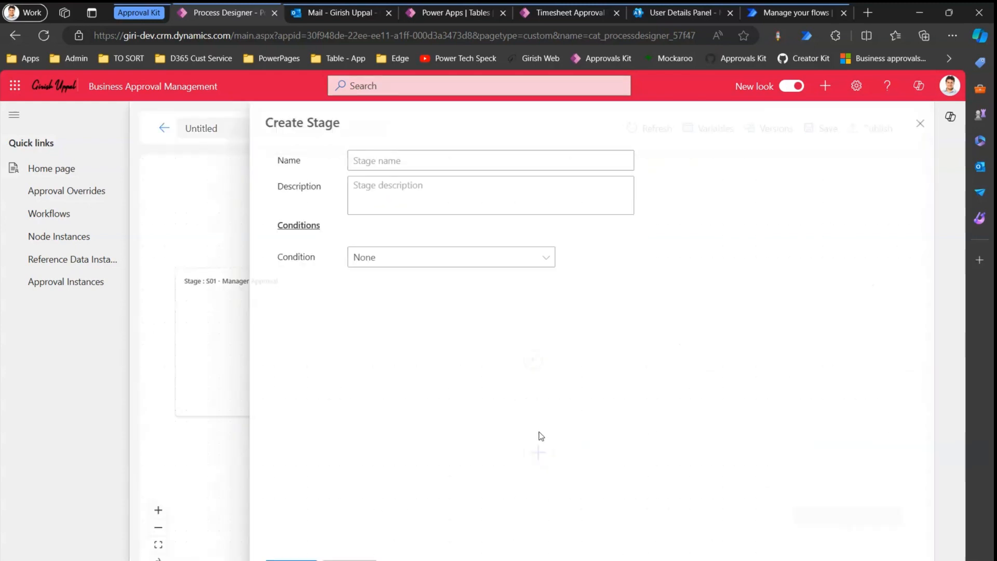
left_click(417, 160)
type("S")
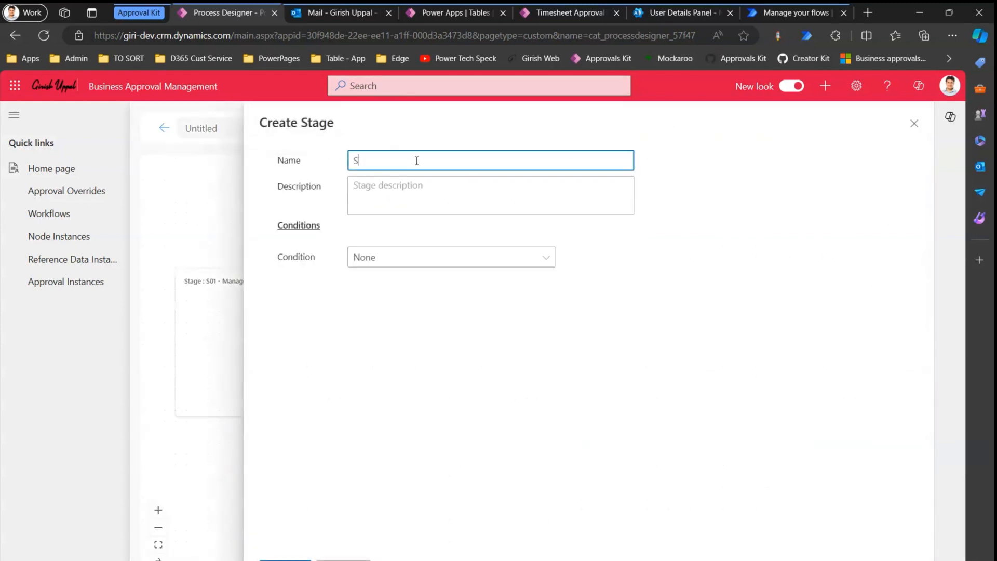
type("02 - Resource Manager Approval")
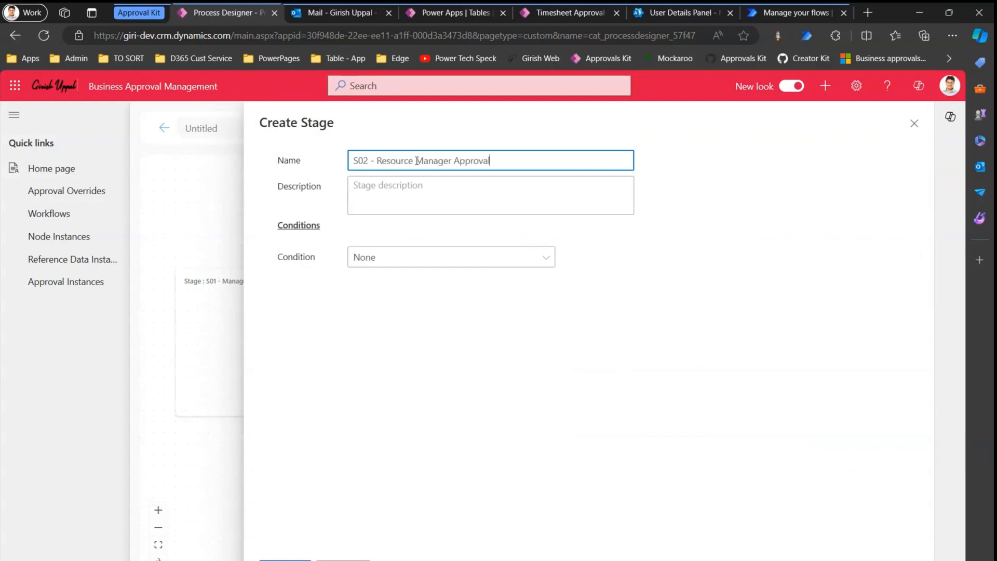
key("ctrl+a")
key("ctrl+c")
left_click(402, 200)
key("ctrl+v")
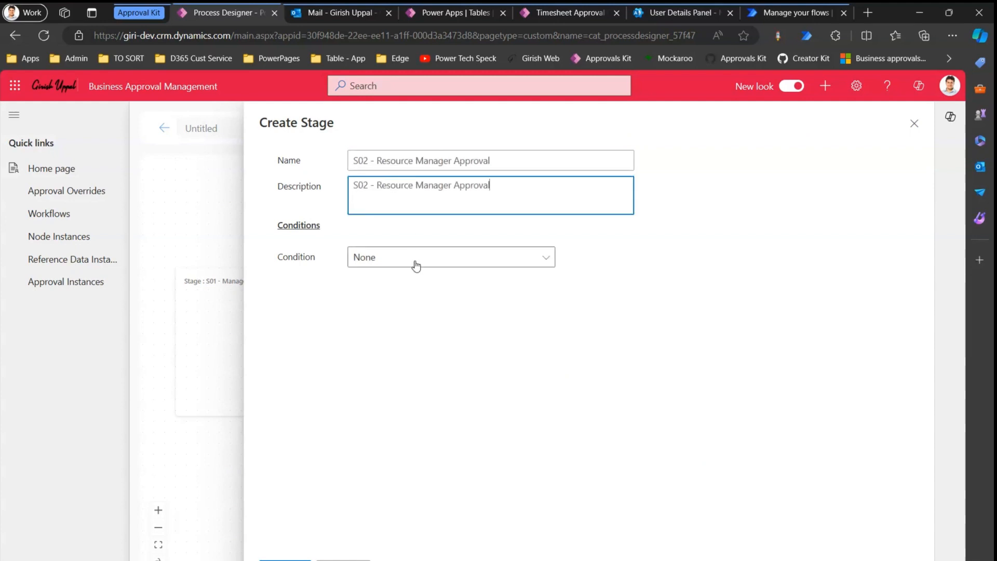
left_click(291, 560)
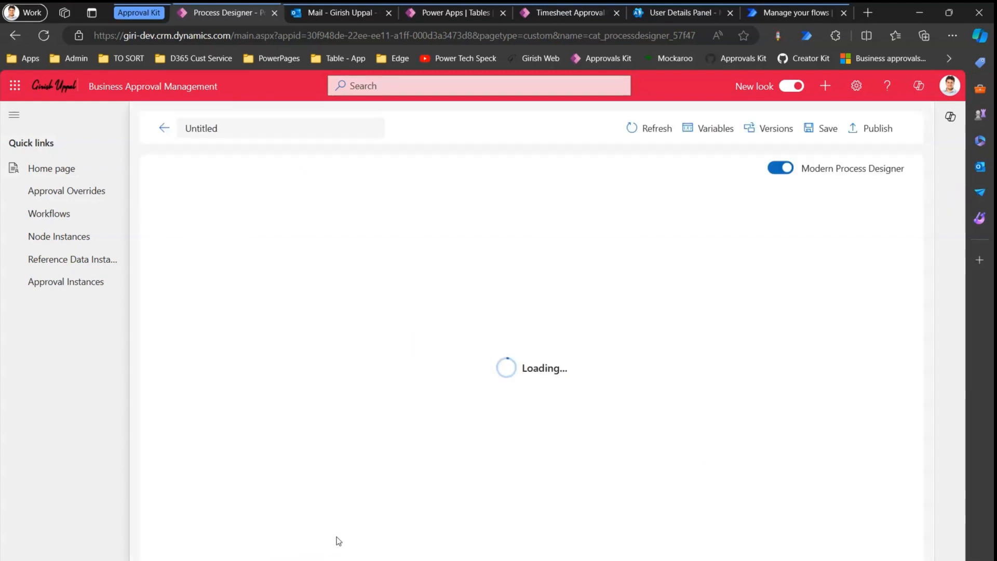
Add a node named 'Manager Approval Node' to stage S01, reusing its name in the description.
left_click(244, 227)
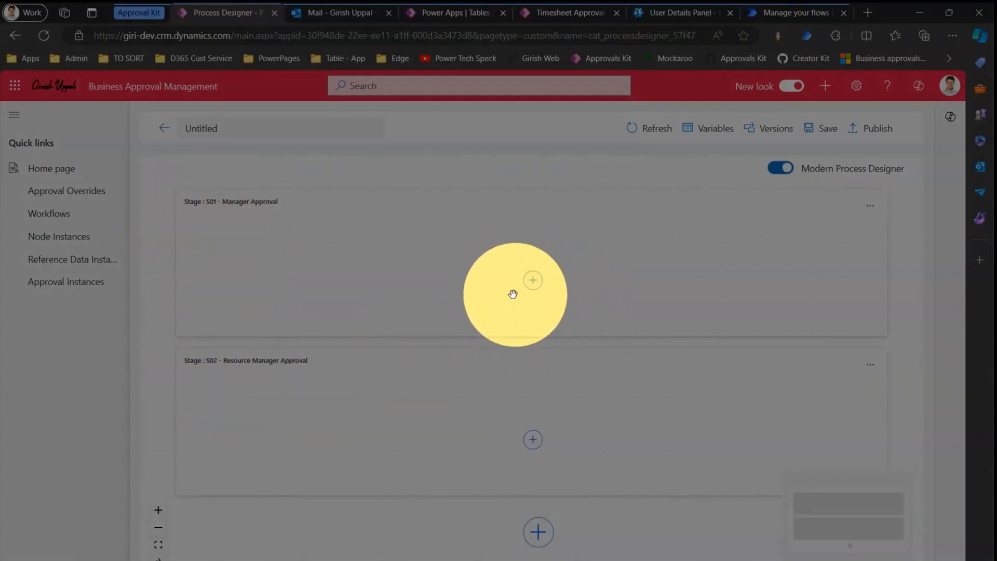
left_click(533, 280)
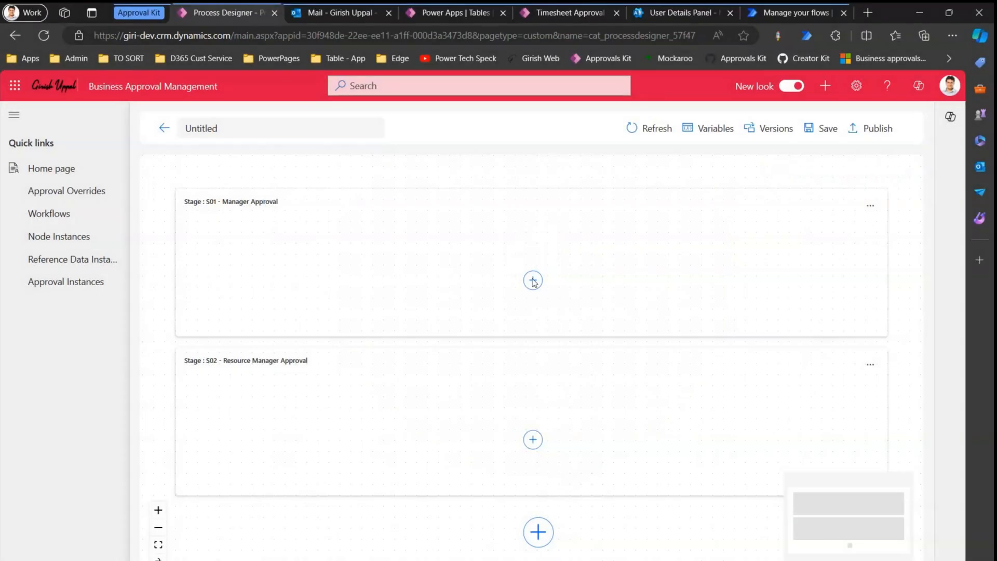
left_click(533, 280)
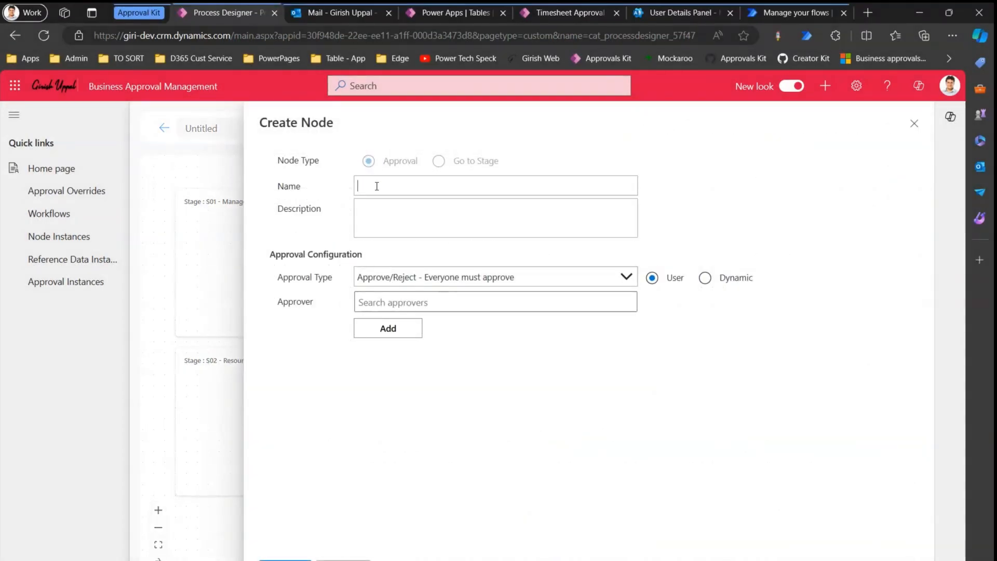
type("Manager Approval Node")
key("ctrl+a")
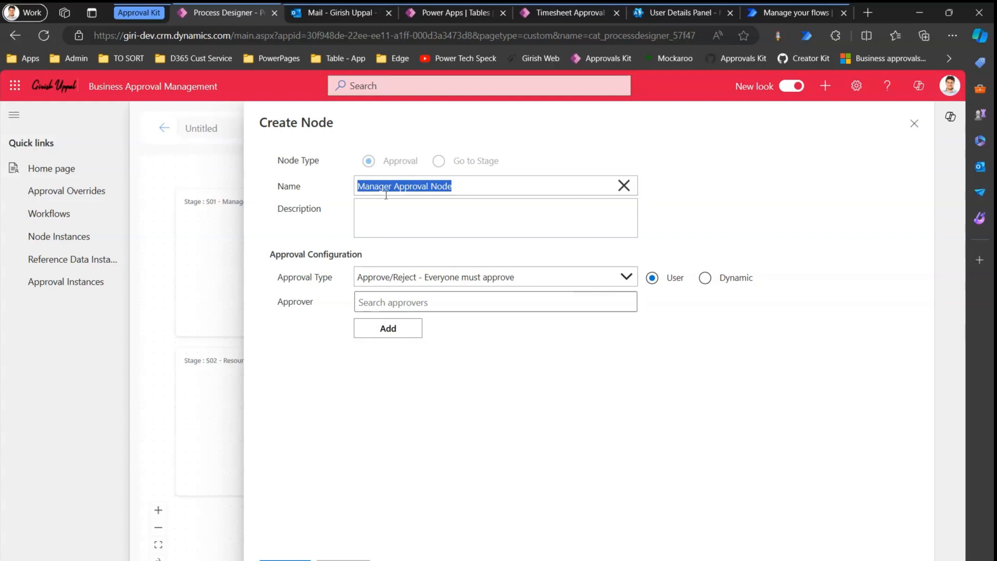
key("ctrl+c")
left_click(387, 207)
key("ctrl+v")
type("desc")
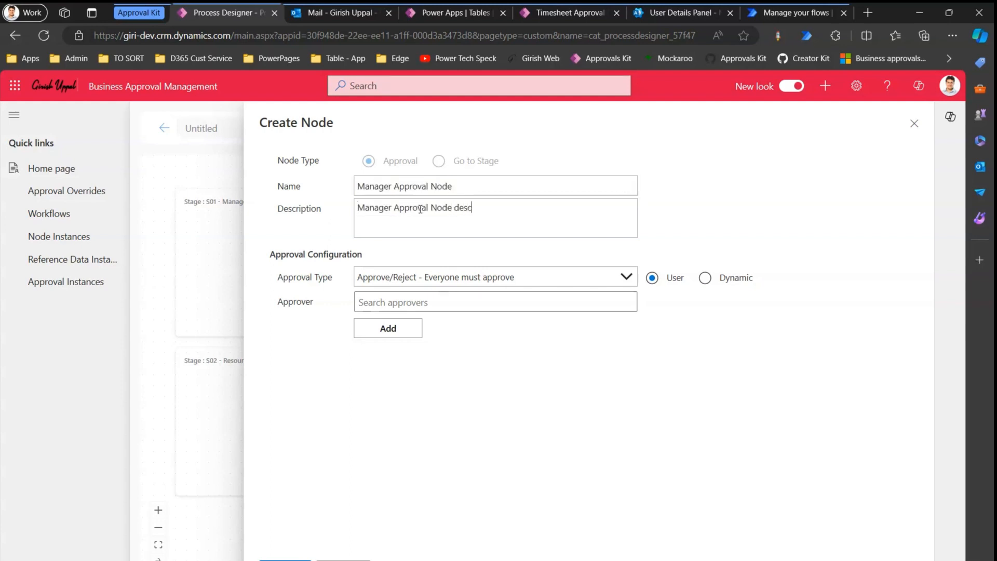
Keep Everyone must approve, set the approver to Dynamic > Manager of Initiator, and create the node.
left_click(441, 278)
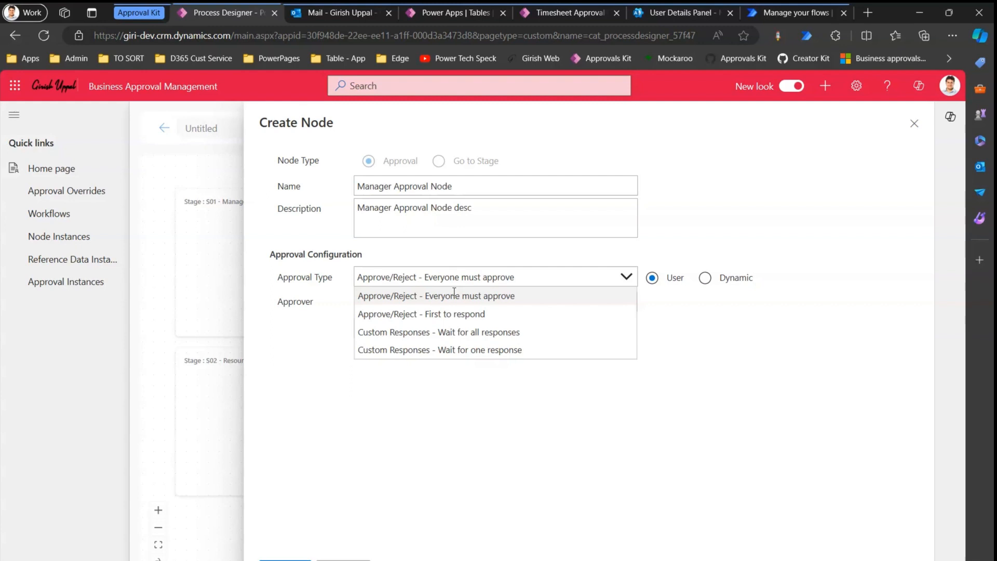
left_click(454, 295)
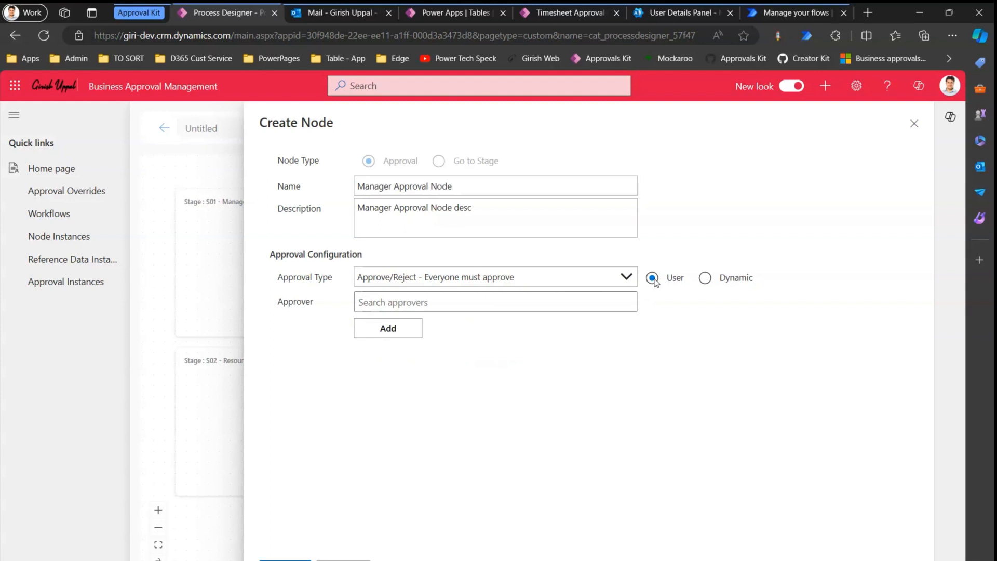
left_click(504, 301)
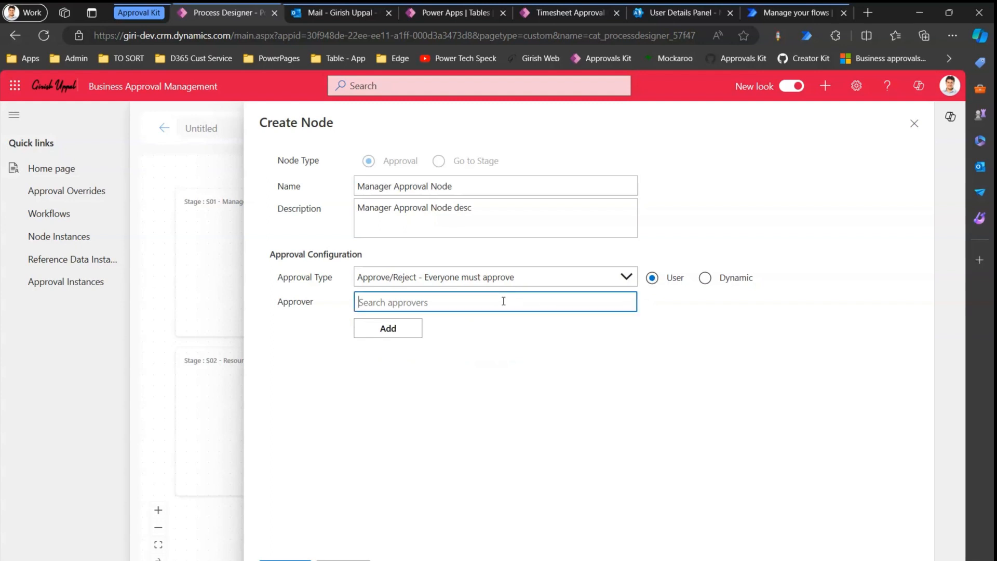
type("alex")
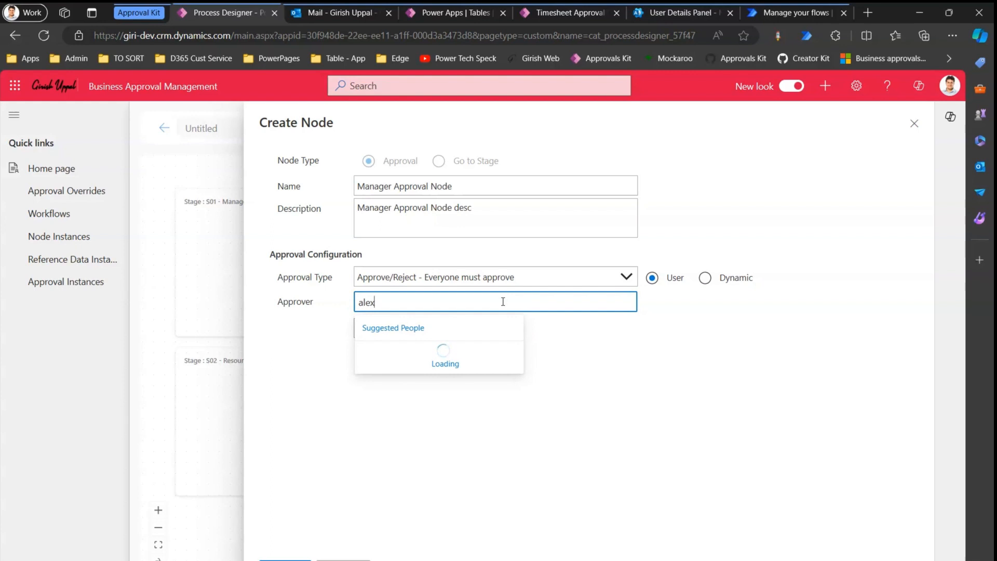
key("Return")
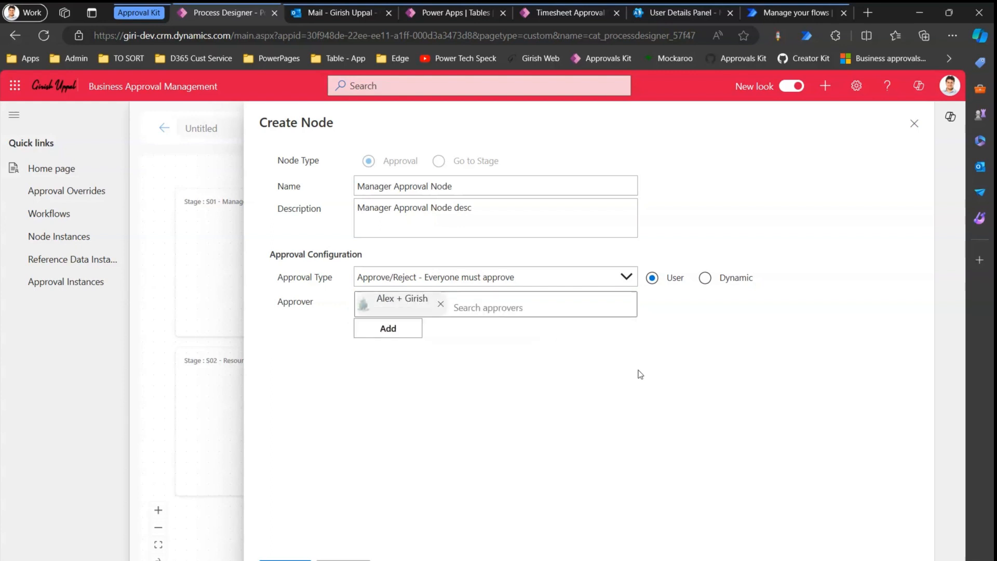
left_click(440, 303)
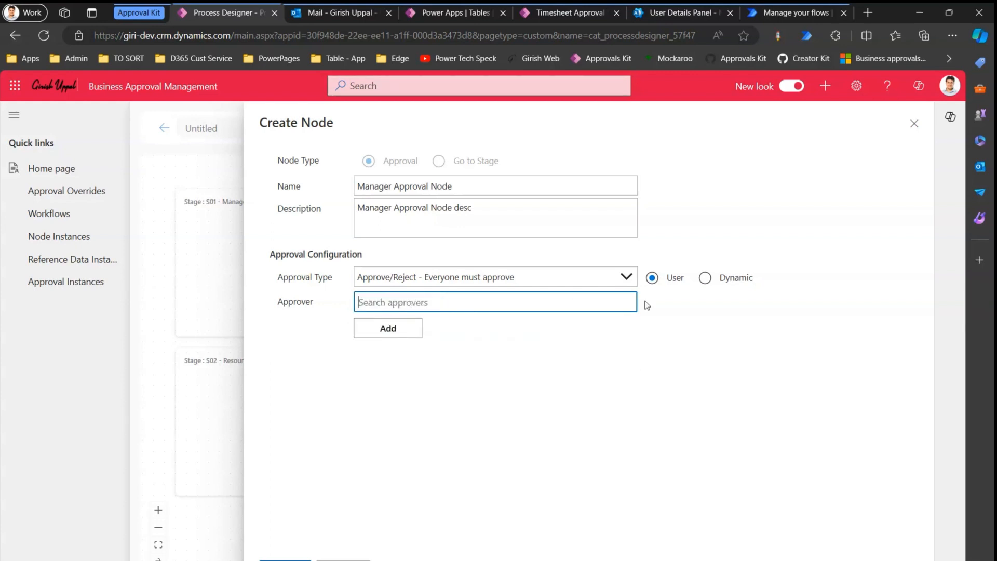
left_click(707, 278)
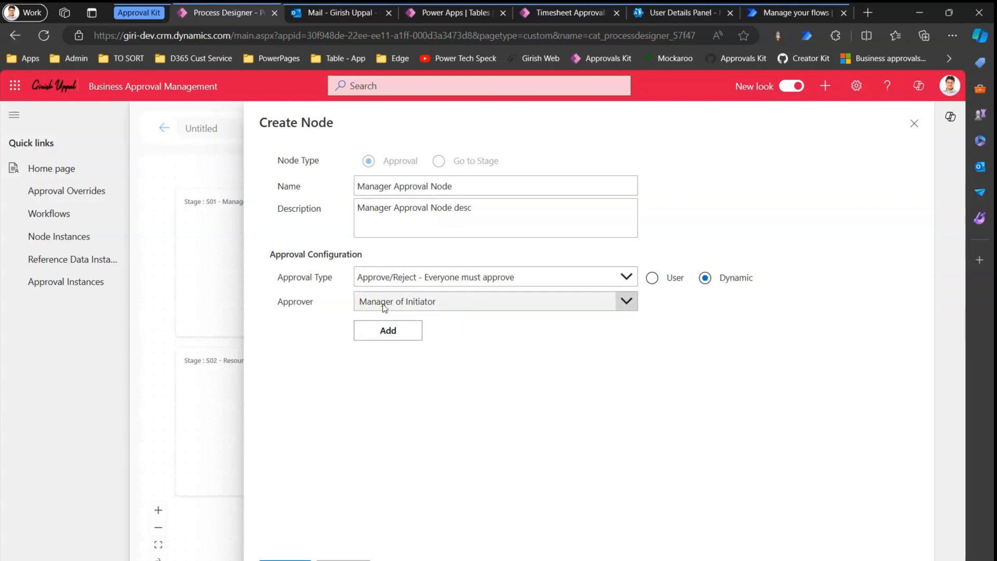
left_click(413, 302)
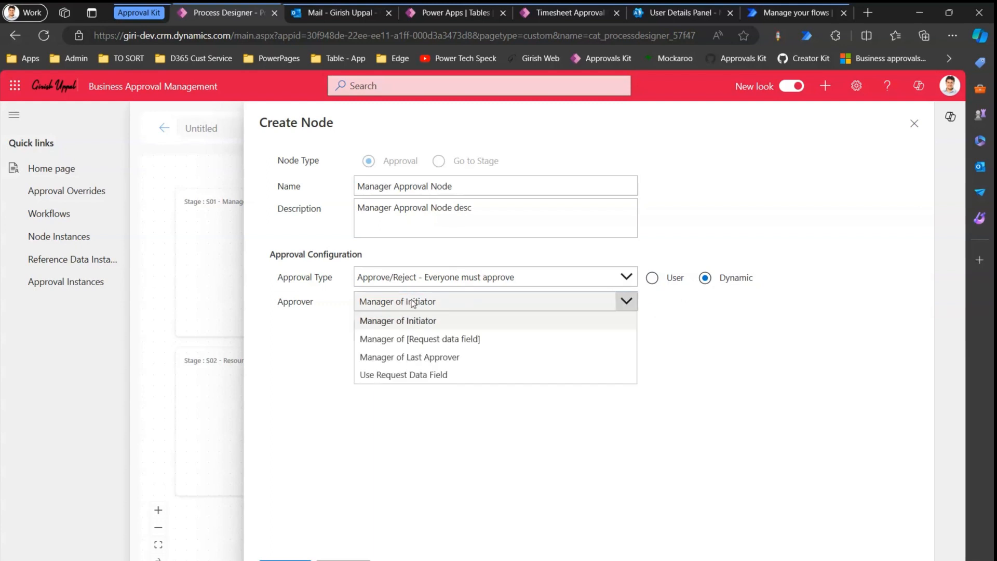
left_click(457, 304)
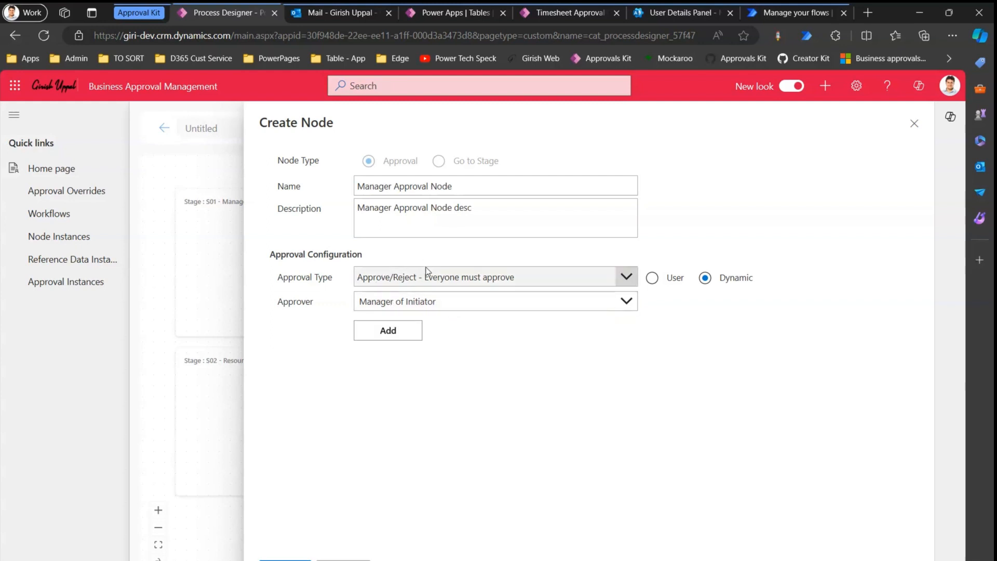
left_click(397, 300)
left_click(410, 321)
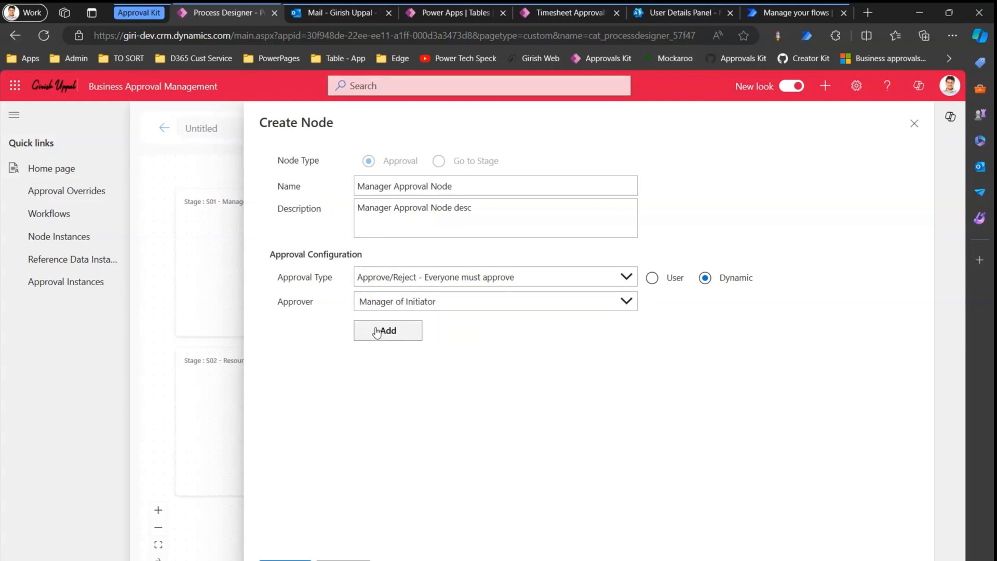
left_click(386, 330)
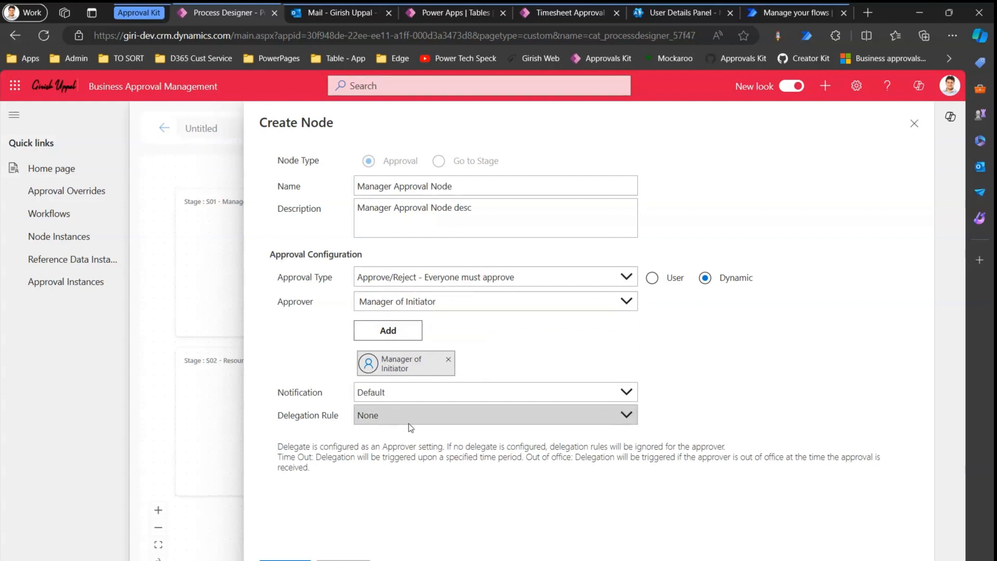
left_click(286, 559)
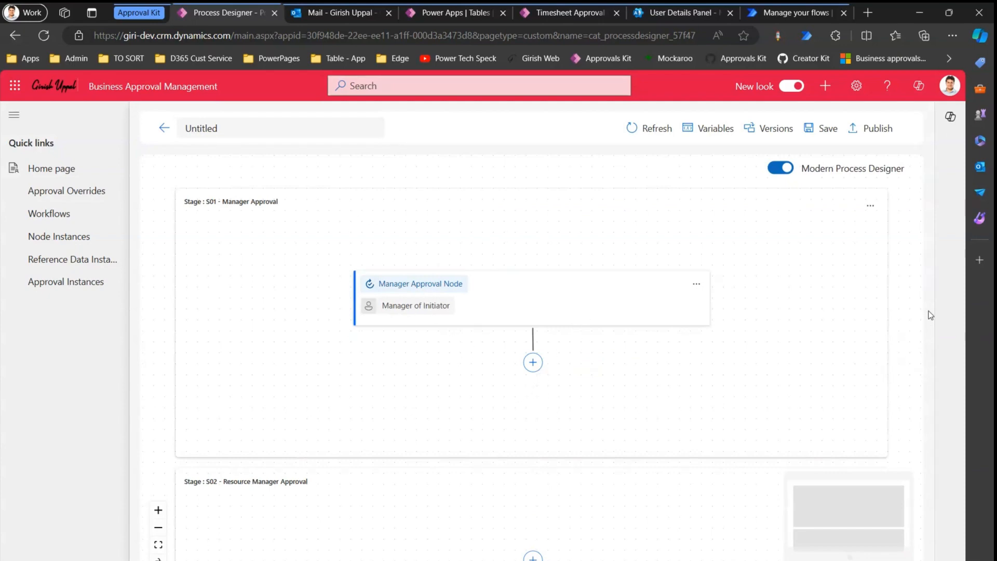
Add a 'Resource Manager Approval' node to stage S02, copying its name into the description.
left_click_drag(902, 334, 893, 256)
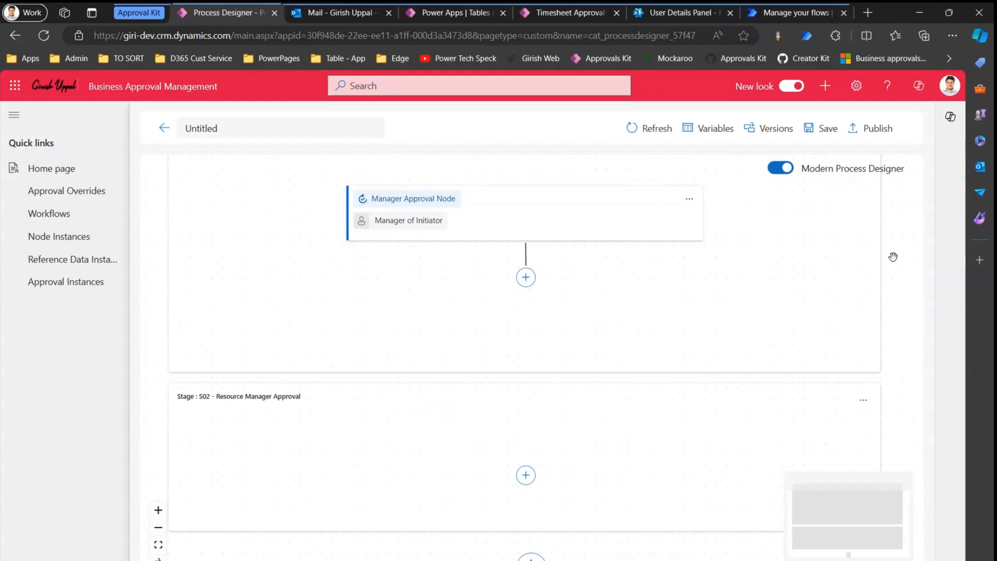
left_click(526, 475)
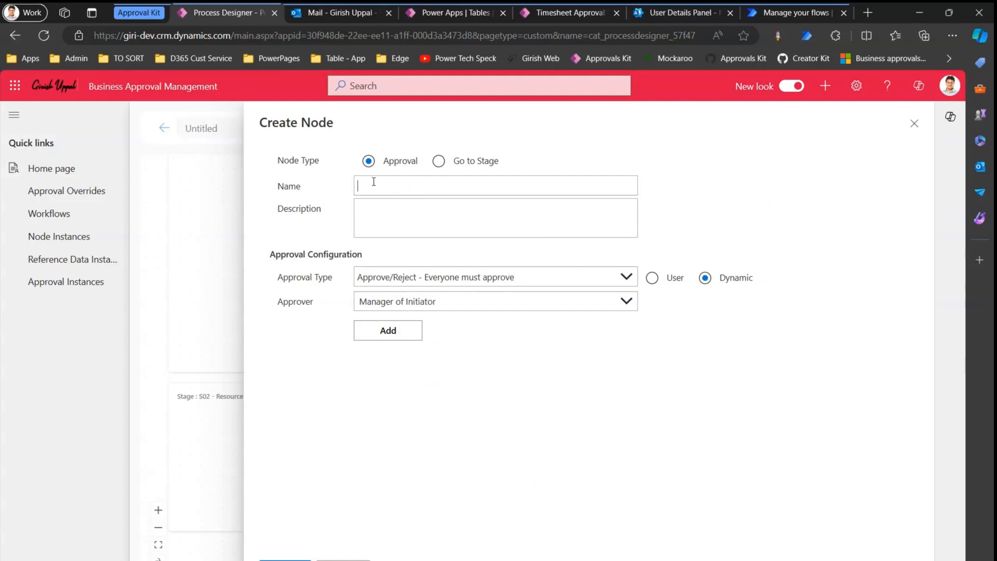
type("Resource Manager Approval")
key("ctrl+a")
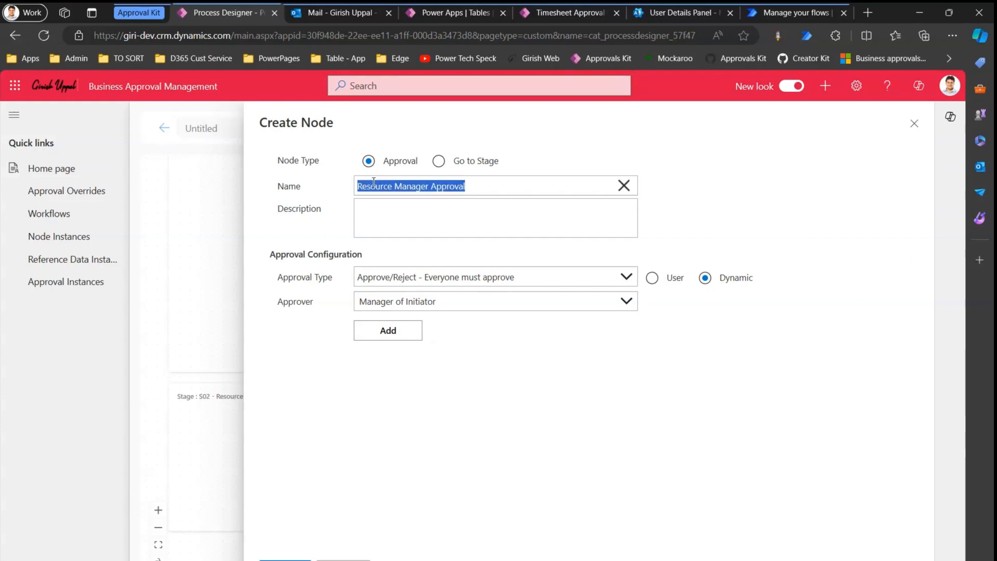
key("ctrl+c")
left_click(428, 211)
key("ctrl+v")
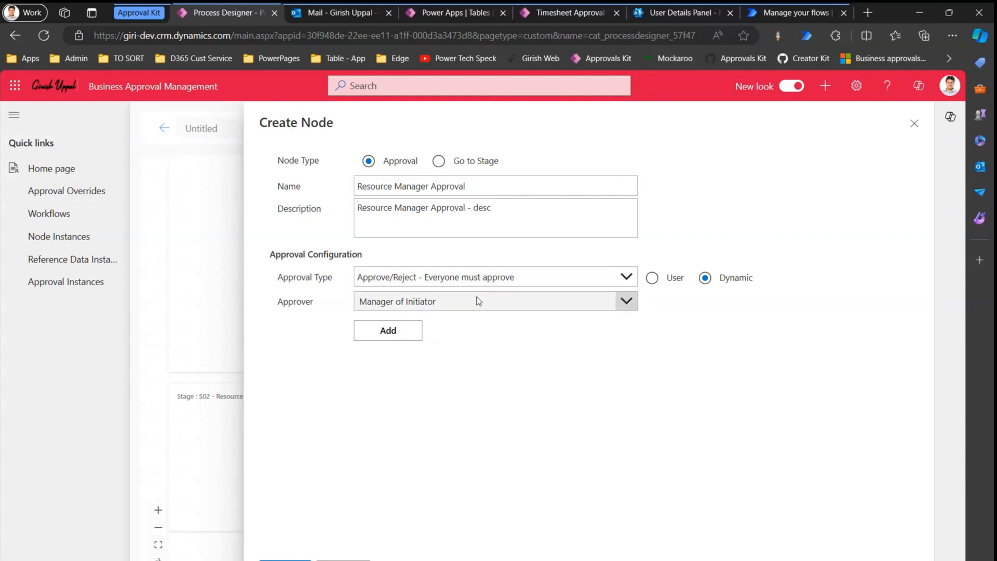
key("alt+Tab")
Assign one specific user, found by search, as the node's approver and create the node.
left_click(652, 278)
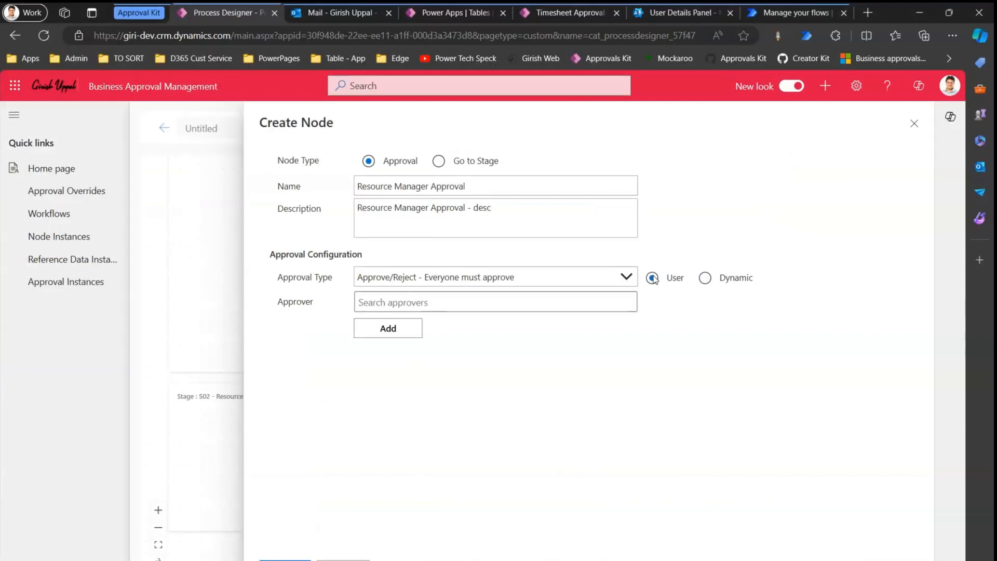
left_click(440, 306)
type("adele")
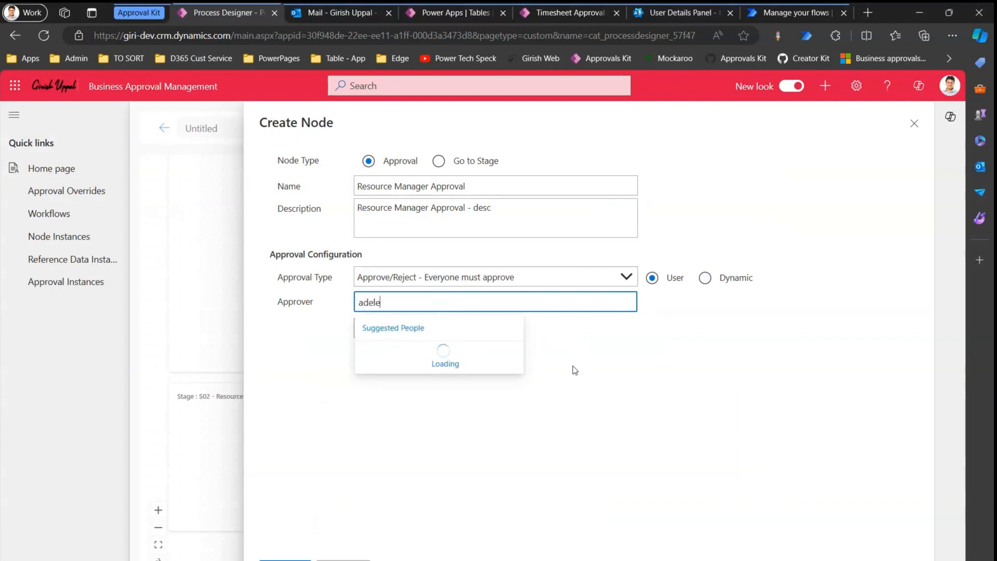
left_click(445, 353)
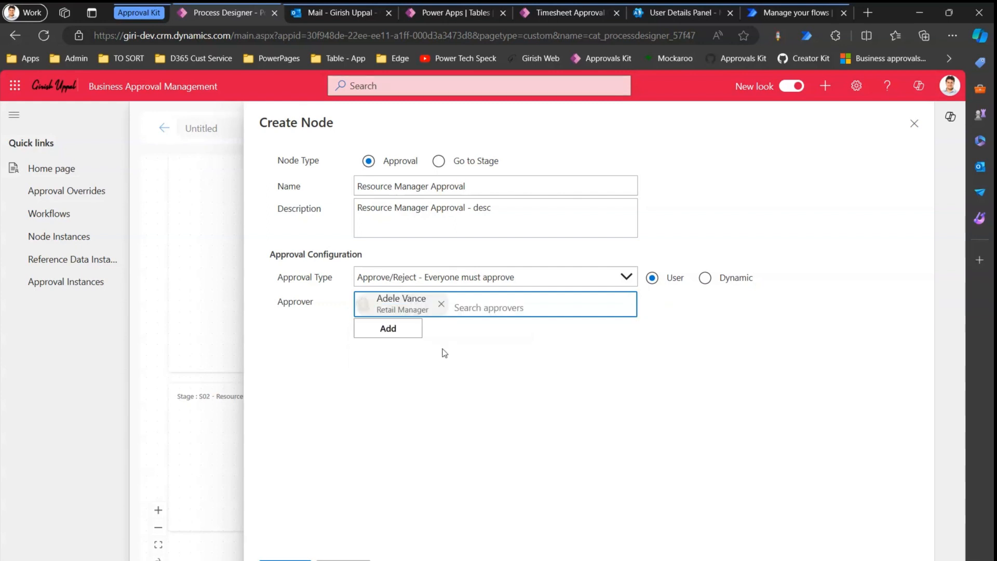
left_click(403, 333)
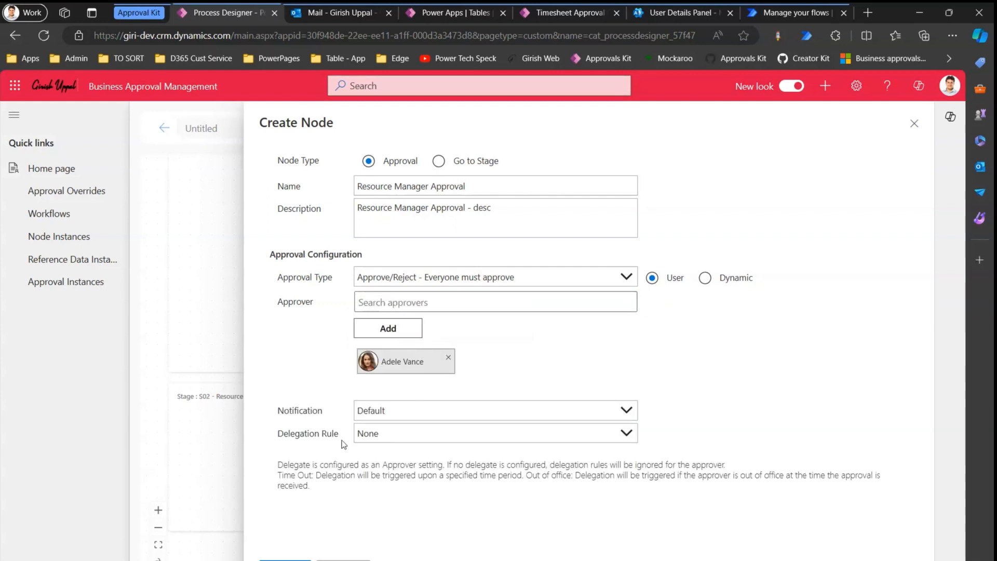
left_click(284, 560)
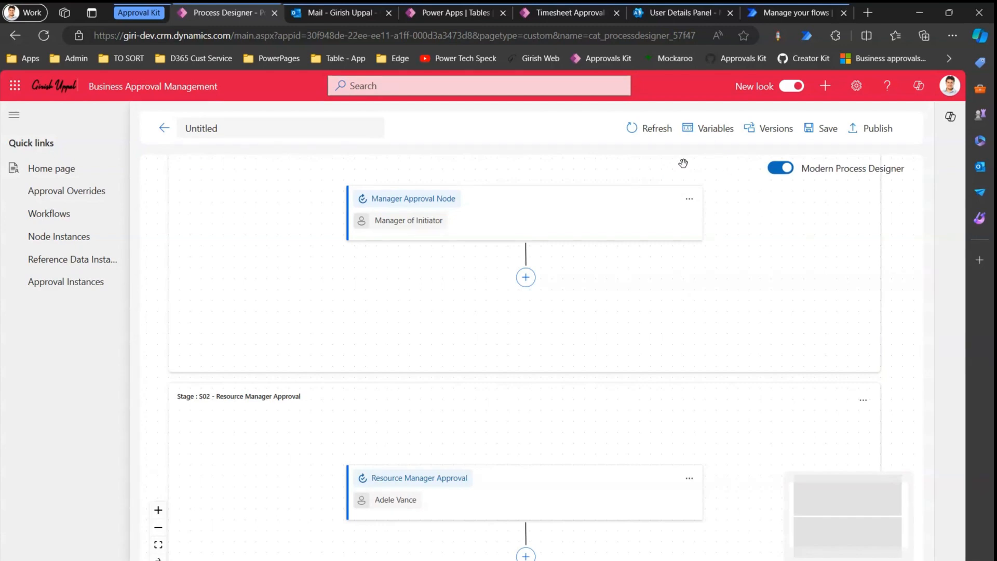
Rename the Untitled process to 'Multi Stage - Manager and RM Approval Process' and save it.
left_click(228, 130)
left_click_drag(229, 129, 161, 130)
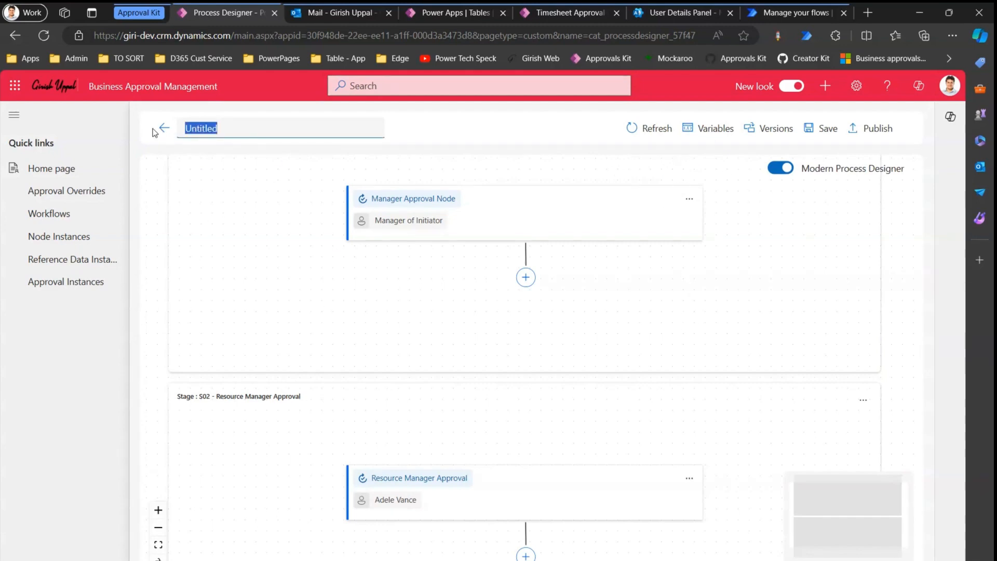
type("Mul")
type("ti Stage ")
type("- Re")
type("Manage")
type("r a")
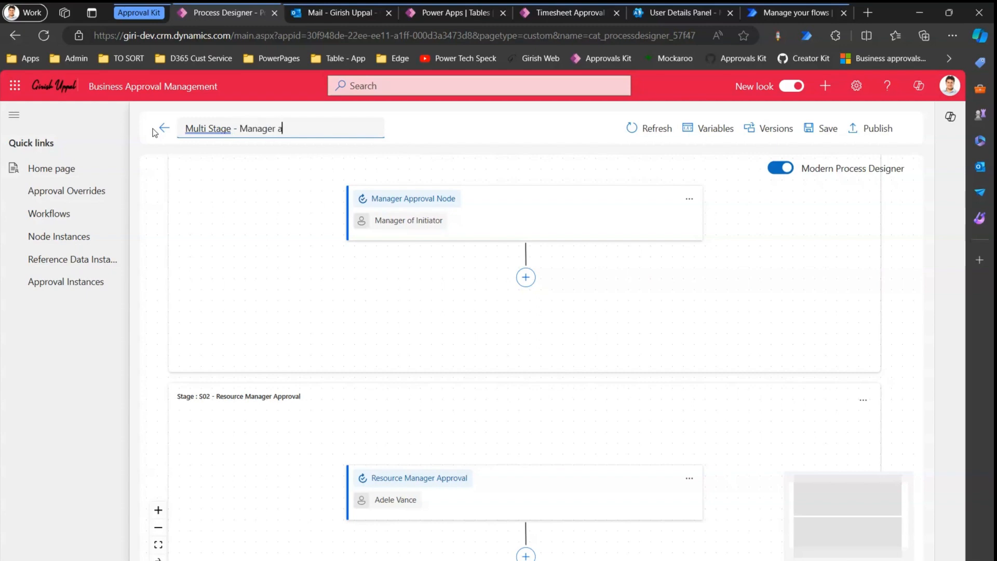
type("nd RM A Aproval Process")
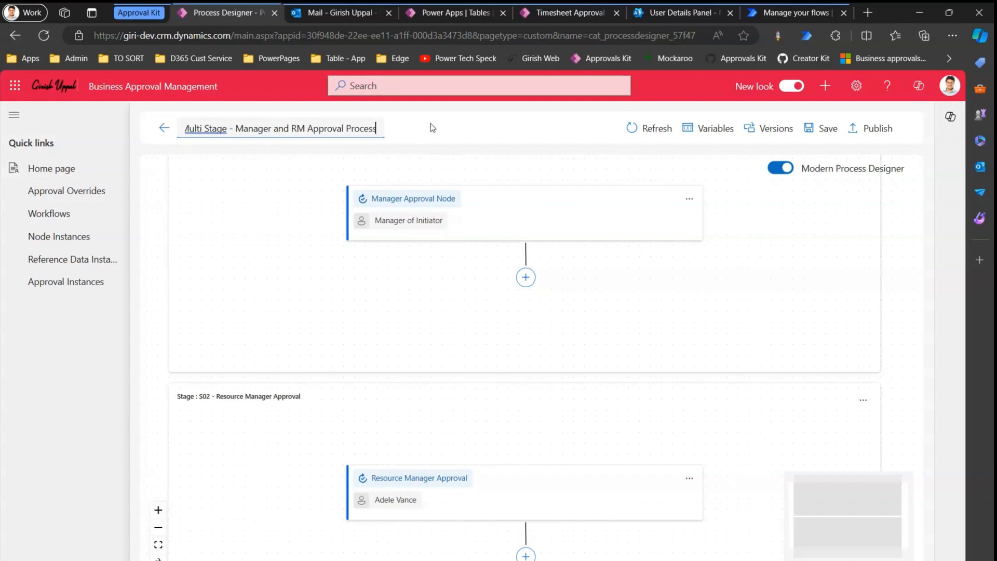
left_click(820, 129)
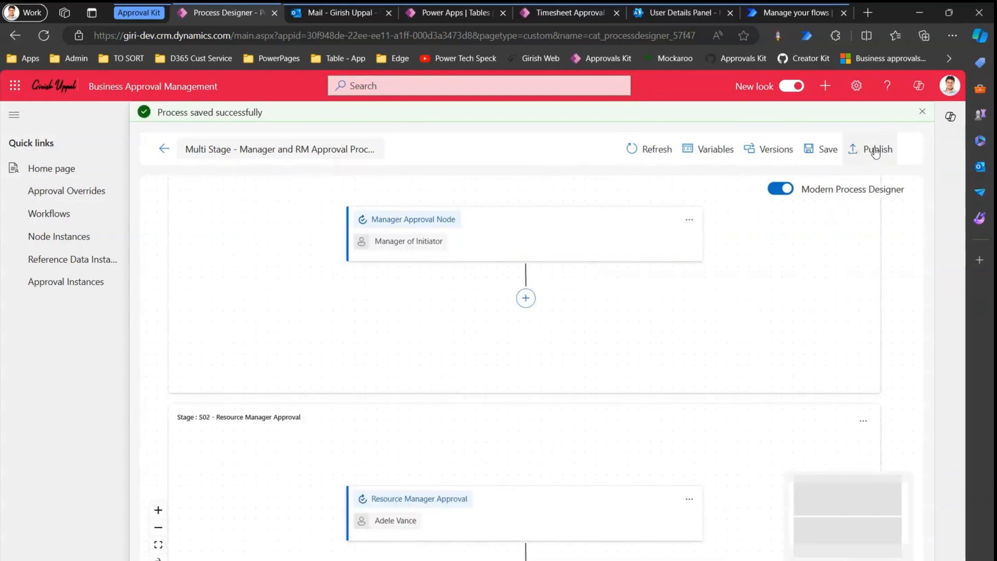
Publish version 1 of the process, rearrange the browser tabs, and bring up the New Timesheet Approval Request form.
left_click(876, 151)
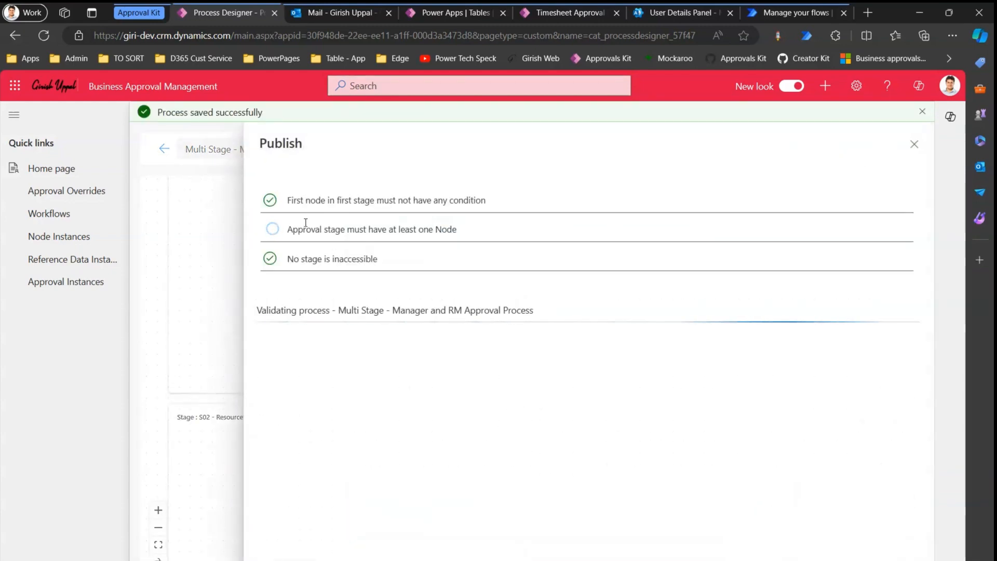
left_click(288, 559)
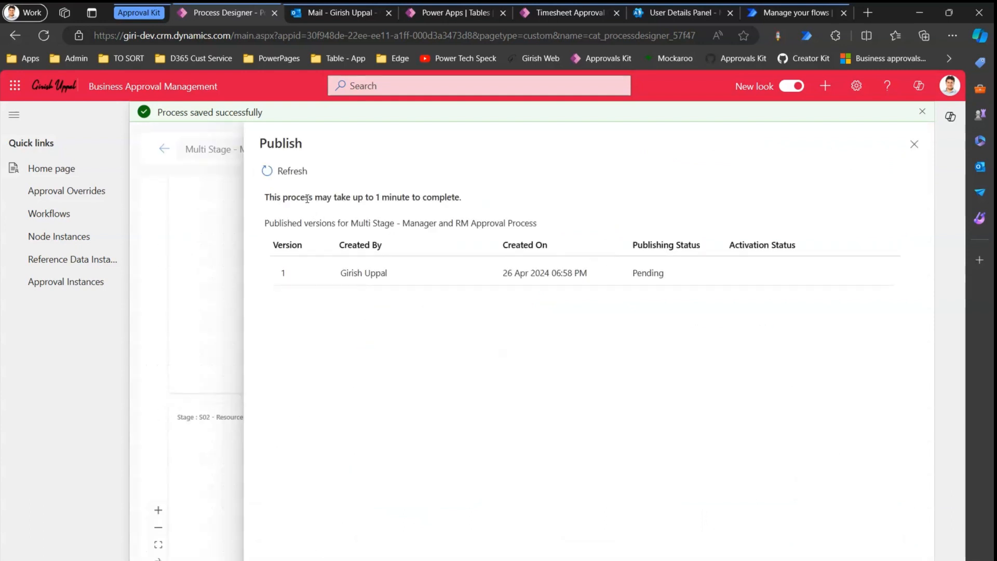
left_click_drag(307, 198, 431, 196)
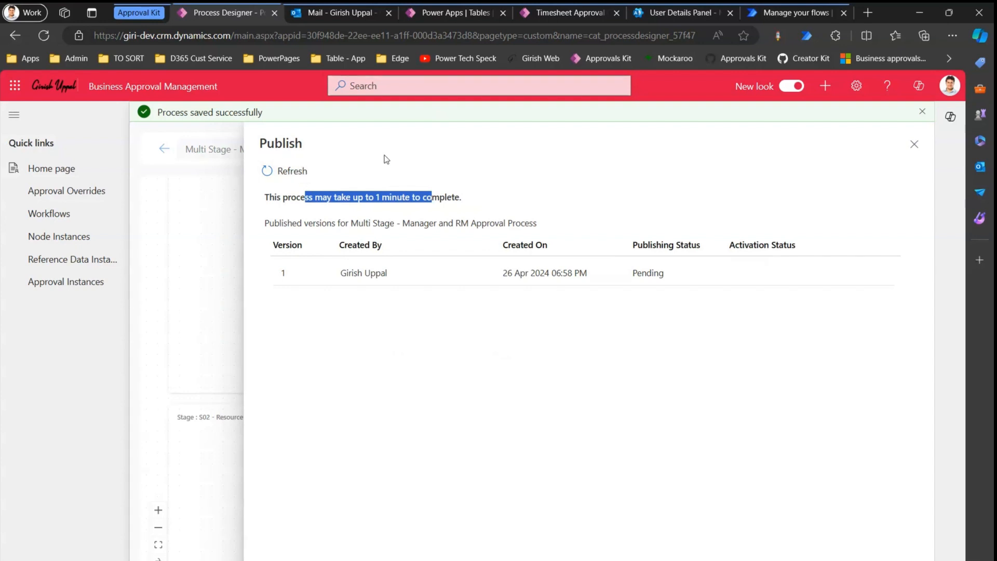
left_click_drag(766, 17, 285, 21)
left_click(235, 15)
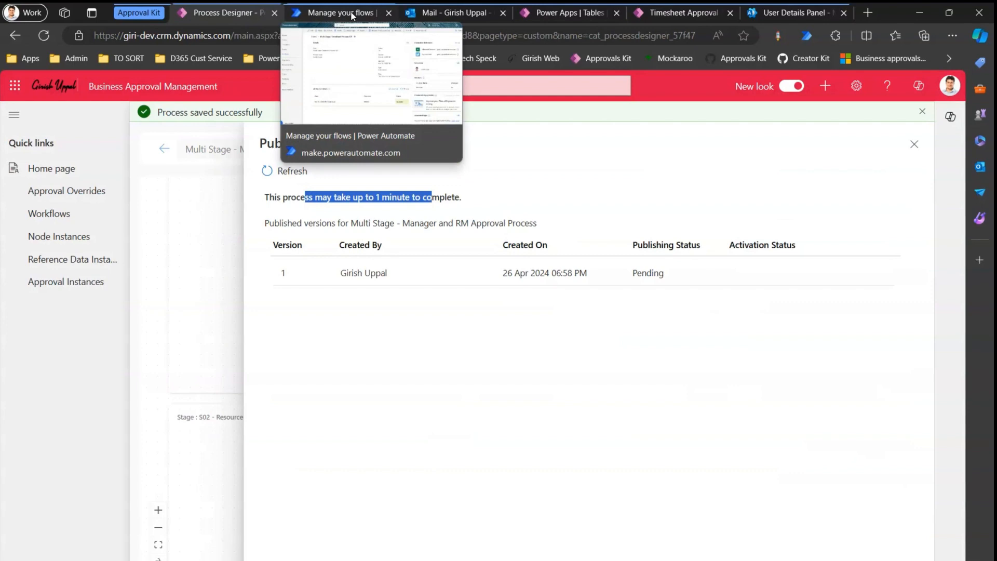
left_click(681, 16)
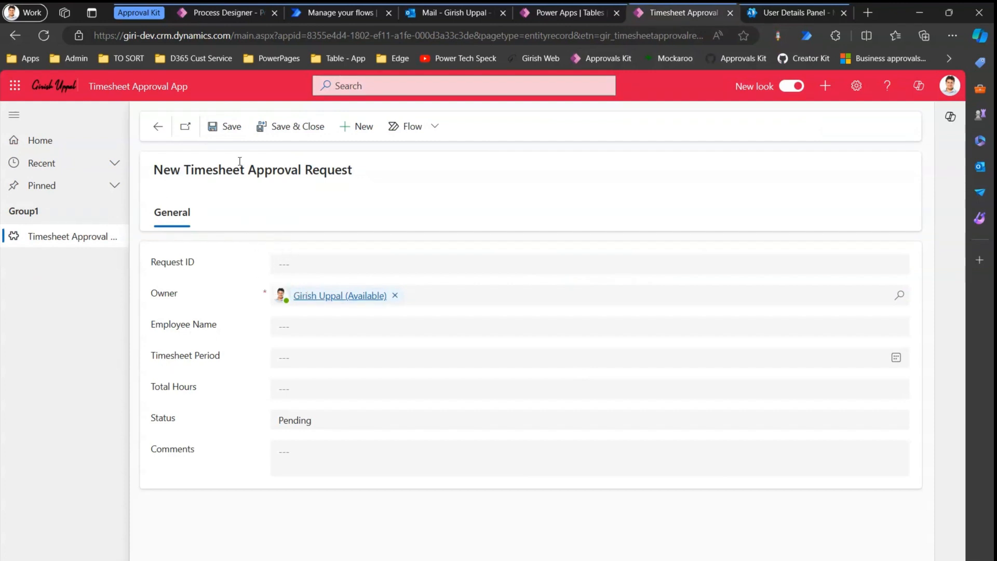
Check the Timesheet Approval Request table, then confirm version 1 shows Published and Active in the designer.
left_click(588, 14)
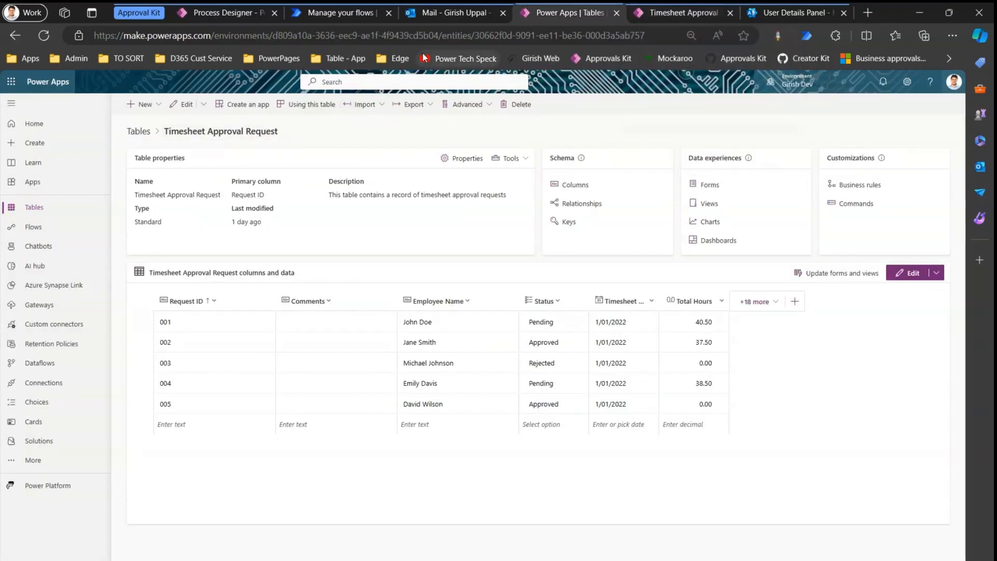
mouse_move(438, 13)
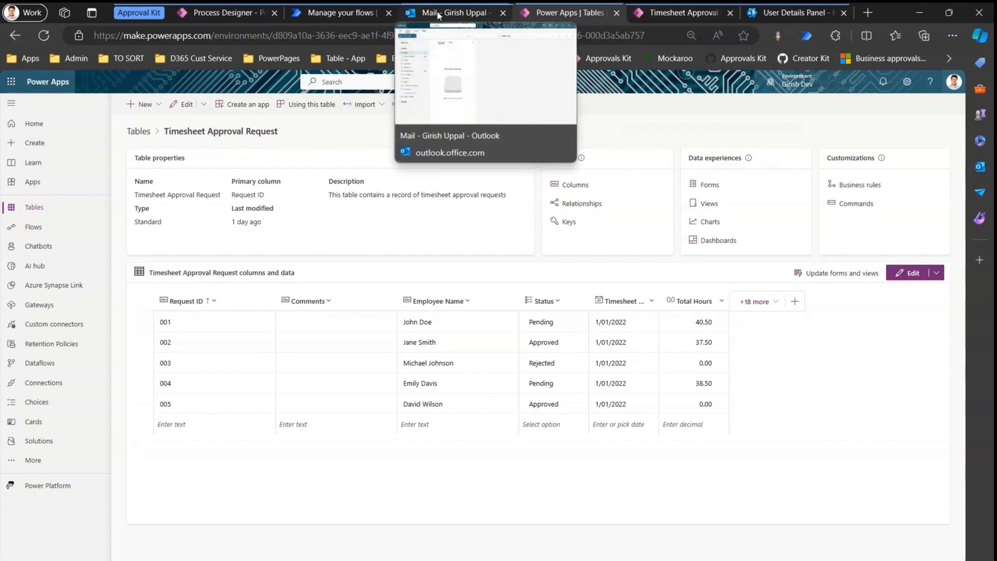
left_click(229, 13)
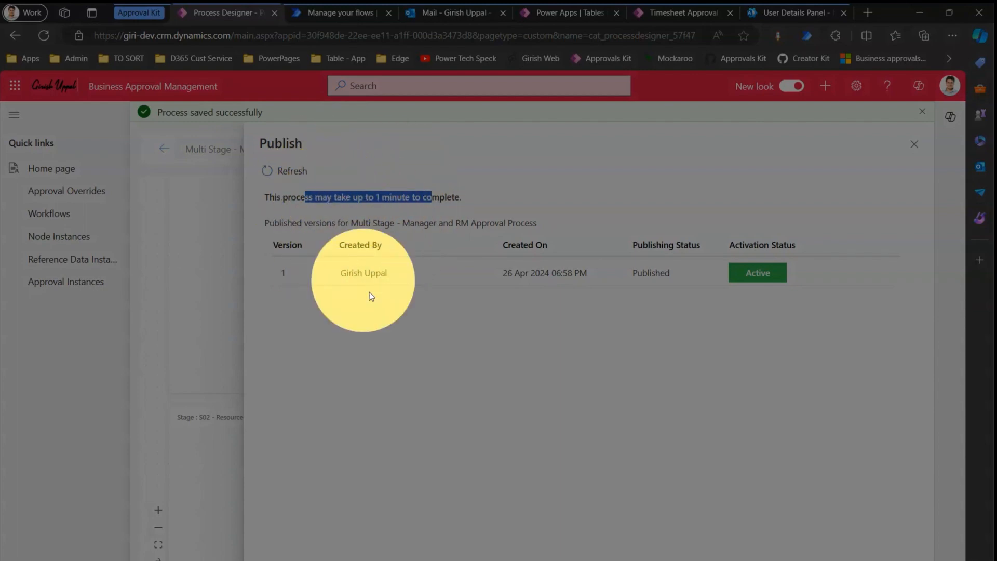
Start a new blank automated cloud flow from My flows, skipping the setup wizard.
left_click(332, 16)
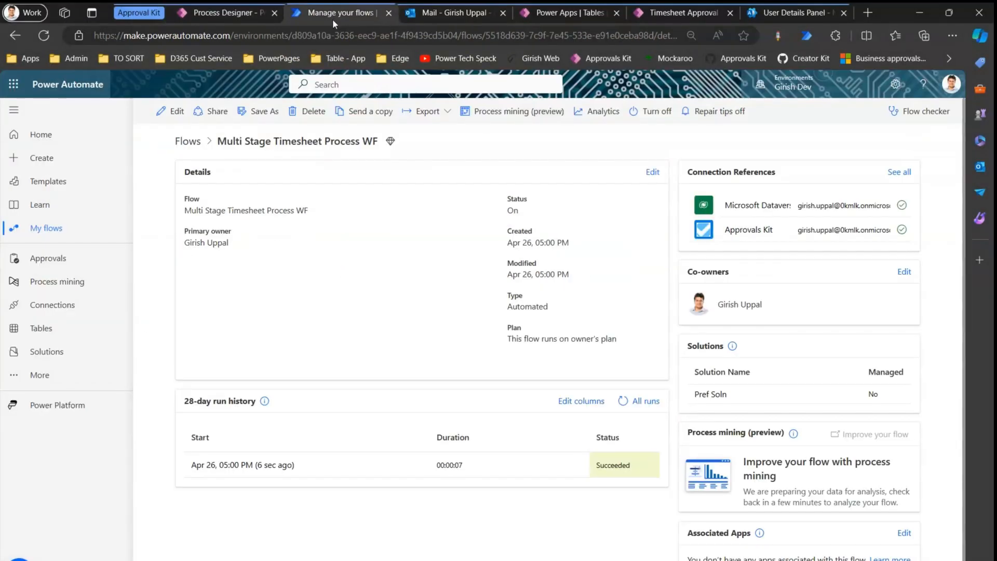
left_click(196, 141)
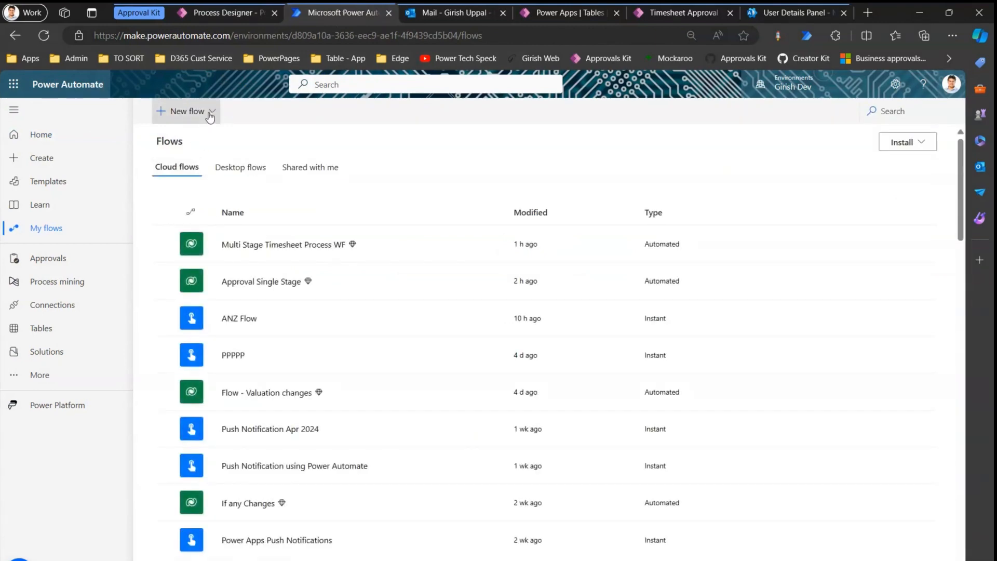
left_click(205, 111)
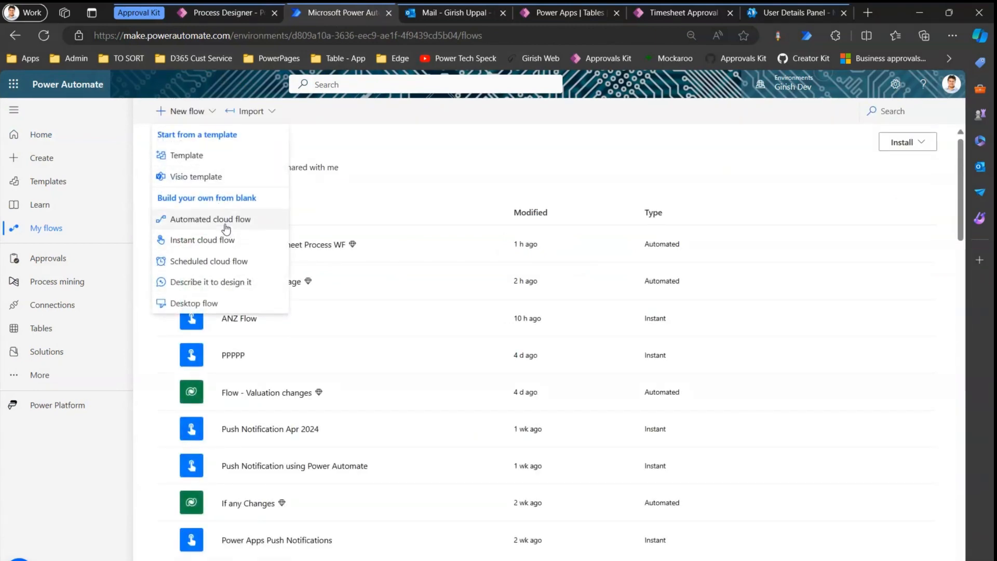
left_click(223, 220)
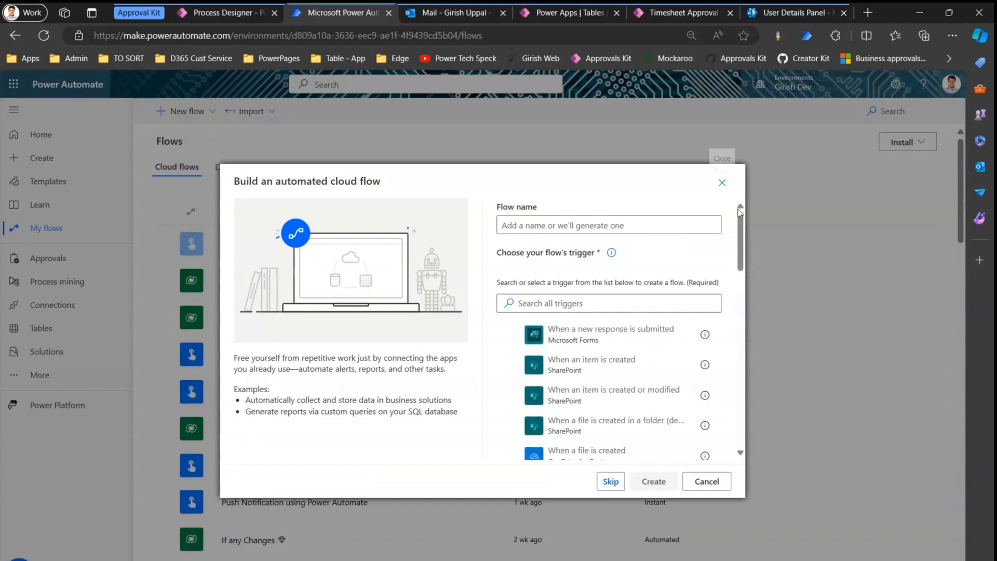
left_click(611, 482)
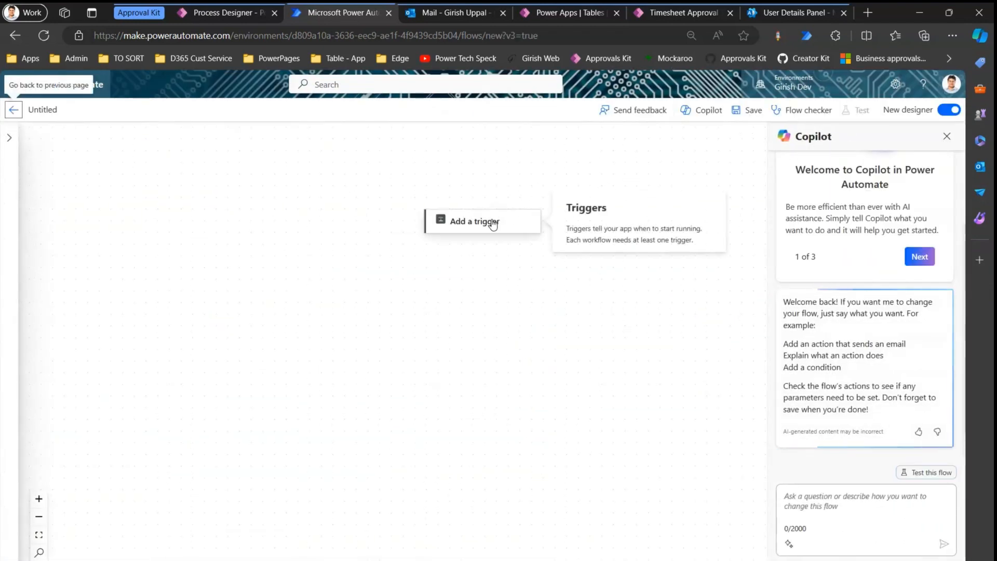
Add the Dataverse 'When a row is added, modified or deleted' trigger for Added rows in Timesheet Approval Requests.
left_click(485, 221)
type("dataverse")
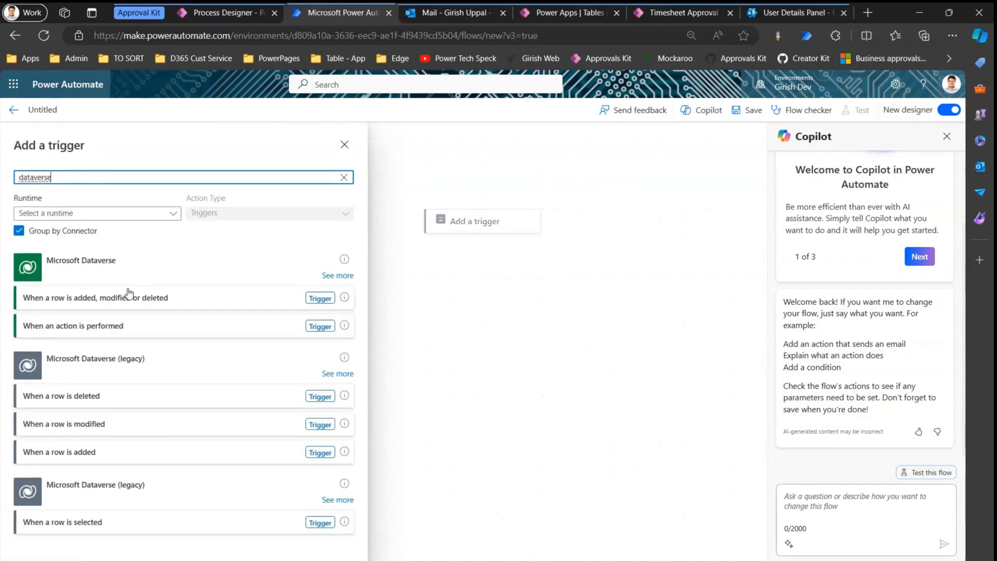
left_click(240, 300)
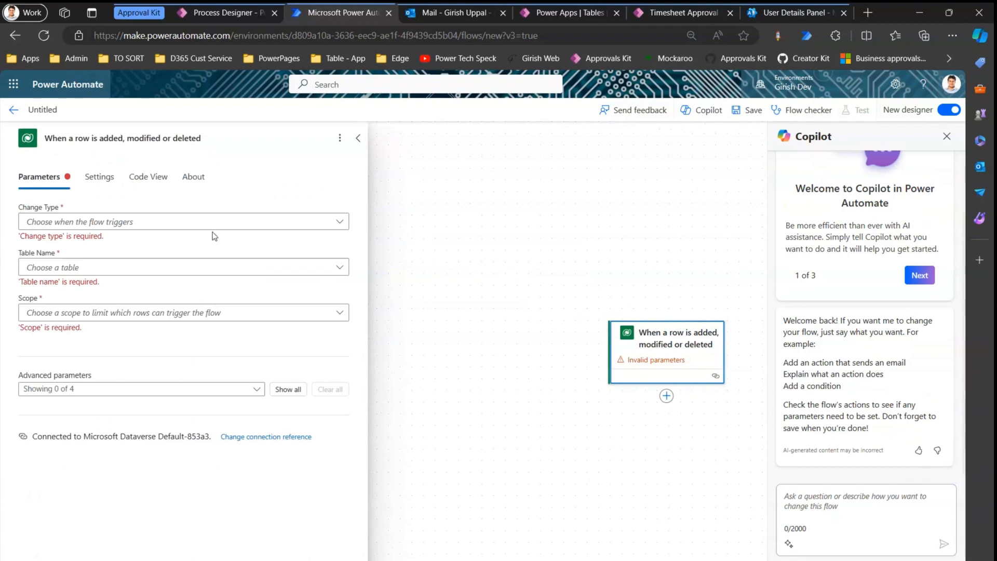
left_click(187, 224)
left_click(74, 240)
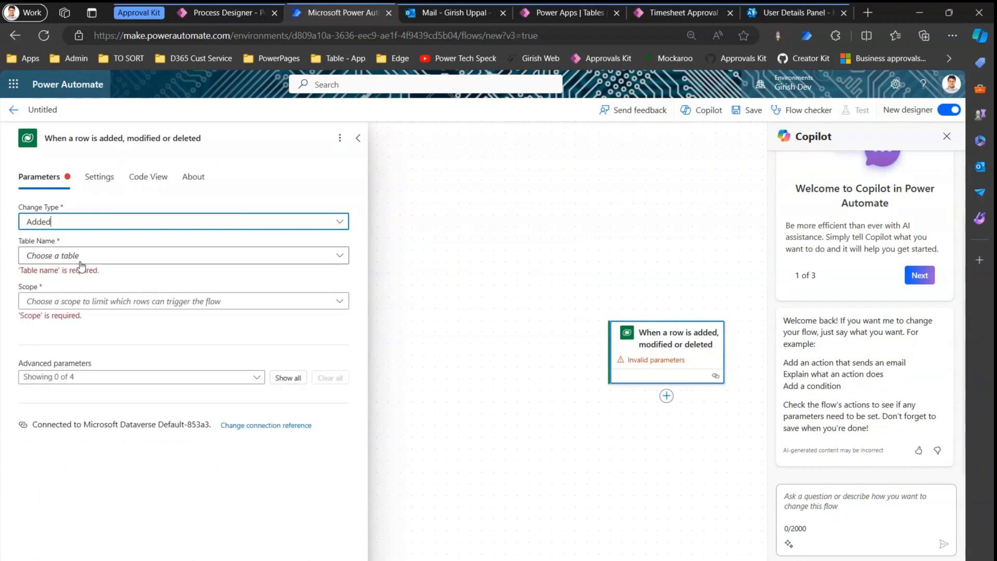
left_click(80, 262)
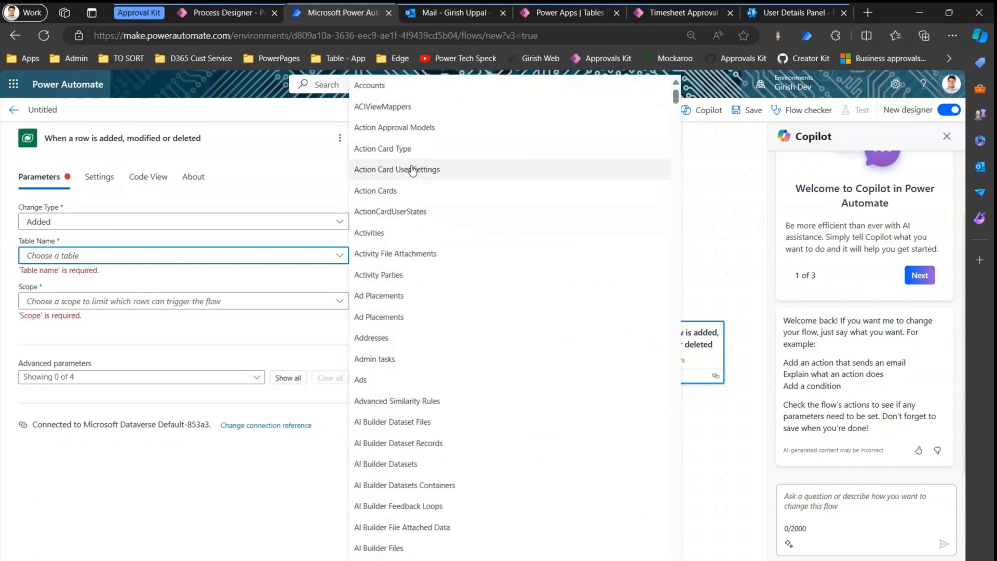
type("time")
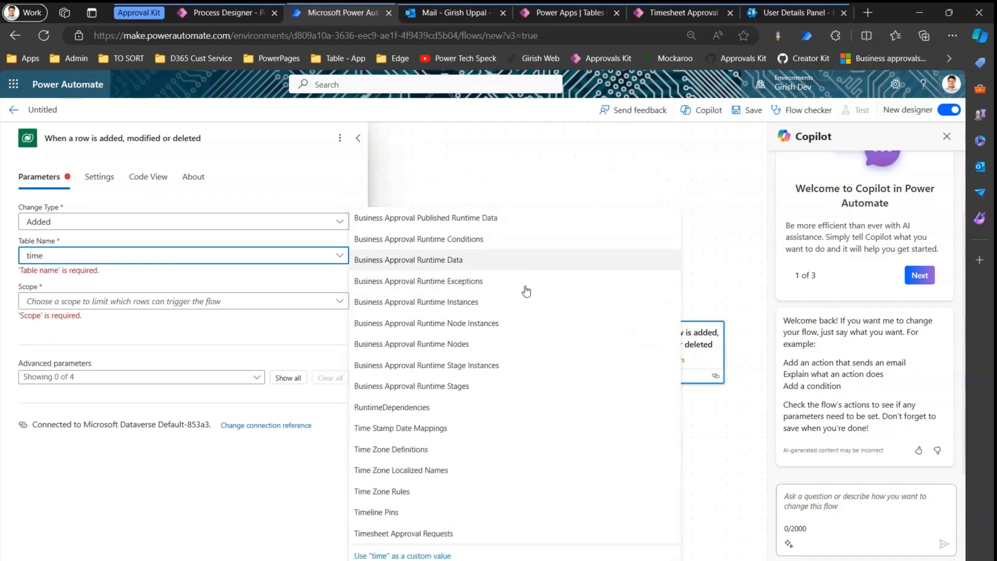
left_click(395, 535)
left_click(104, 289)
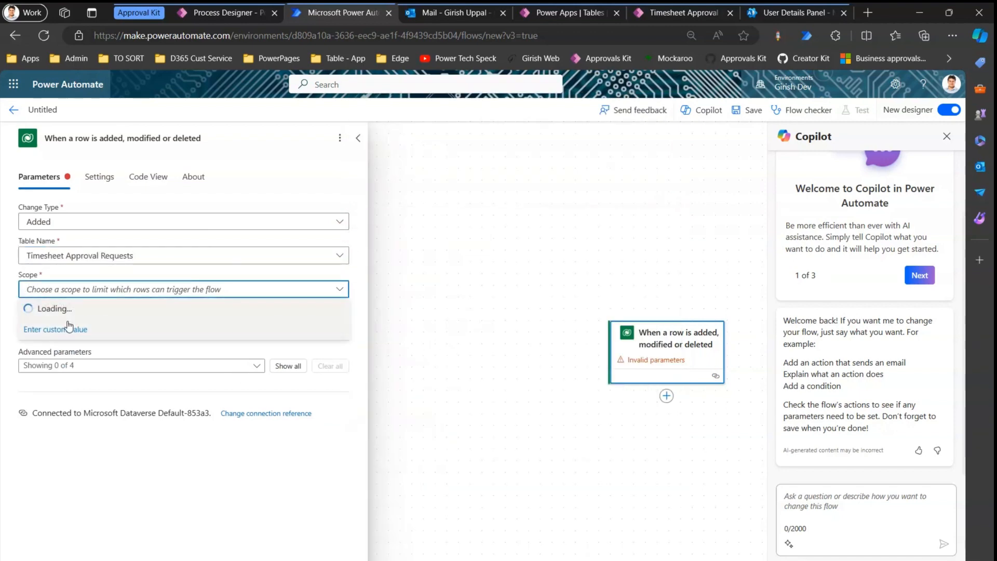
Set the Dataverse trigger's scope to Organization.
left_click(63, 327)
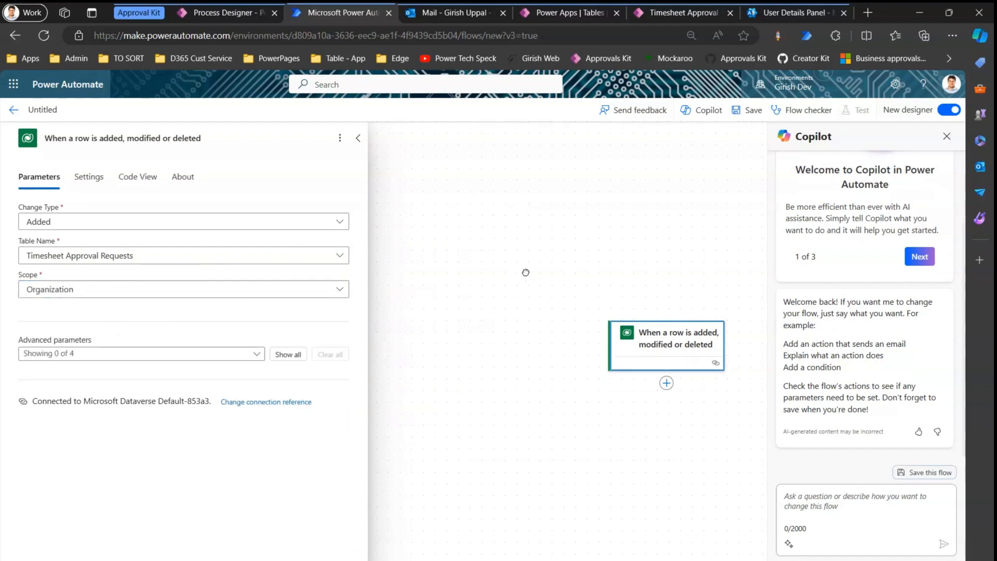
left_click(526, 272)
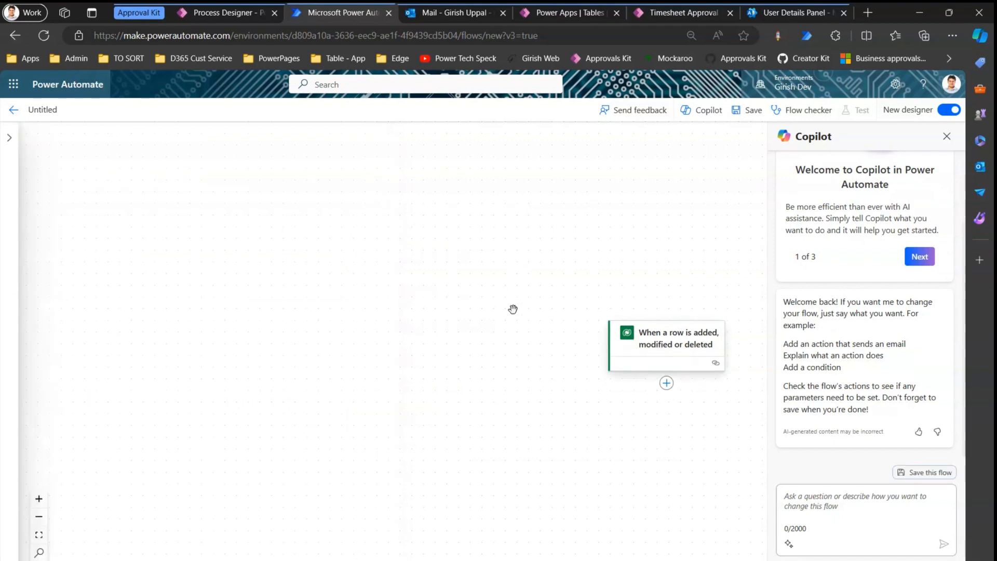
left_click(39, 536)
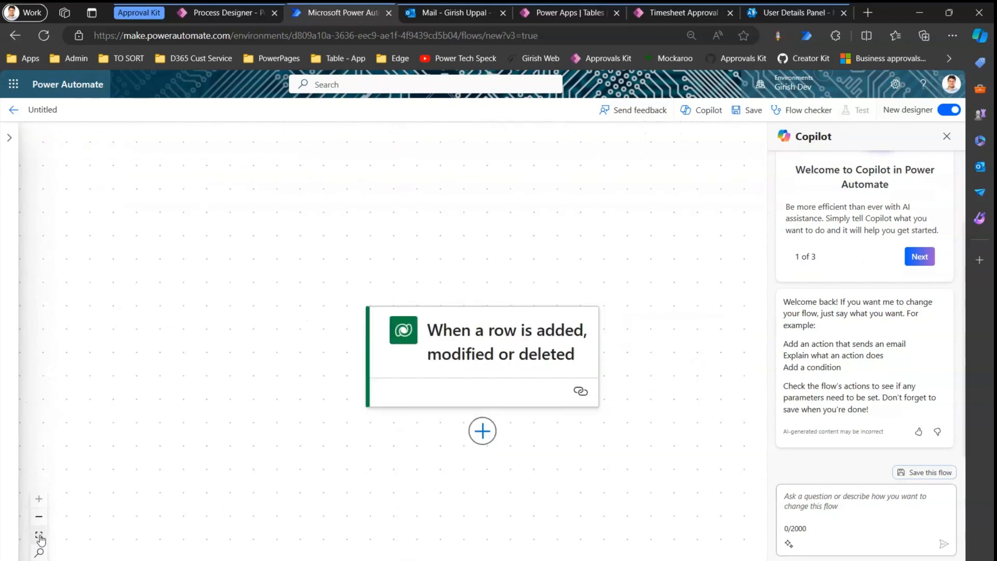
Add the Approvals Kit 'Start business approval process' action after the trigger, using the Custom runtime filter.
left_click(490, 435)
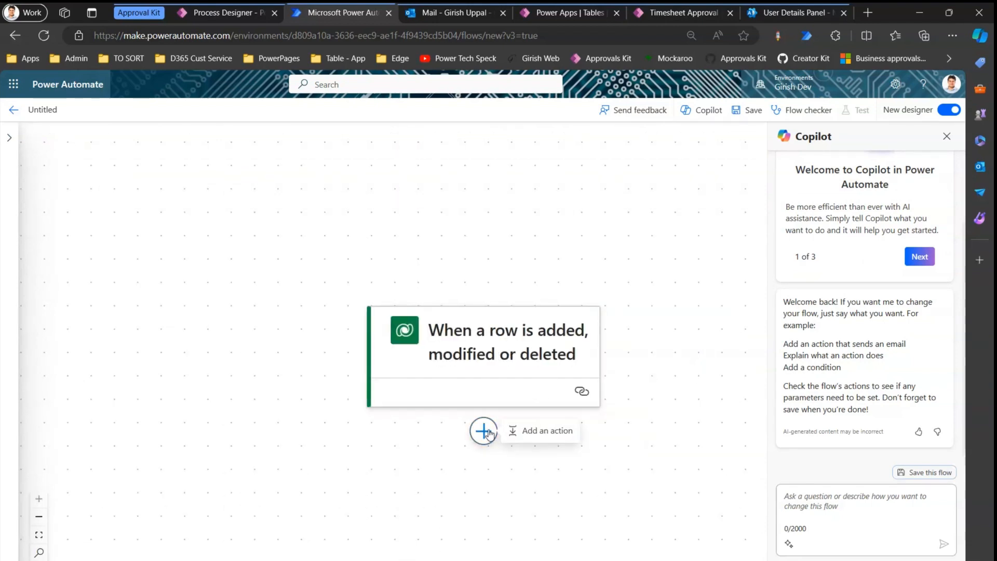
left_click(530, 434)
type("approval")
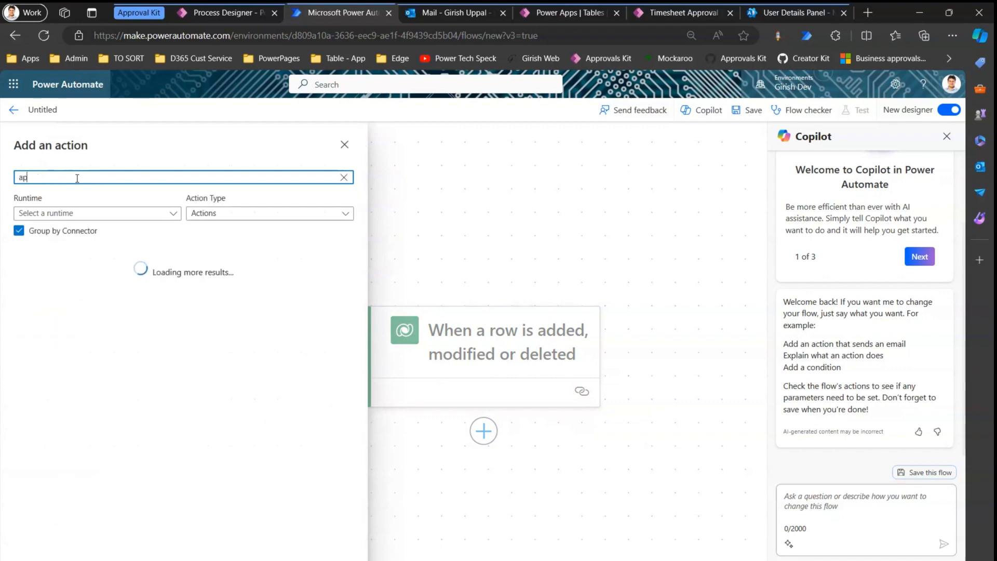
left_click(91, 214)
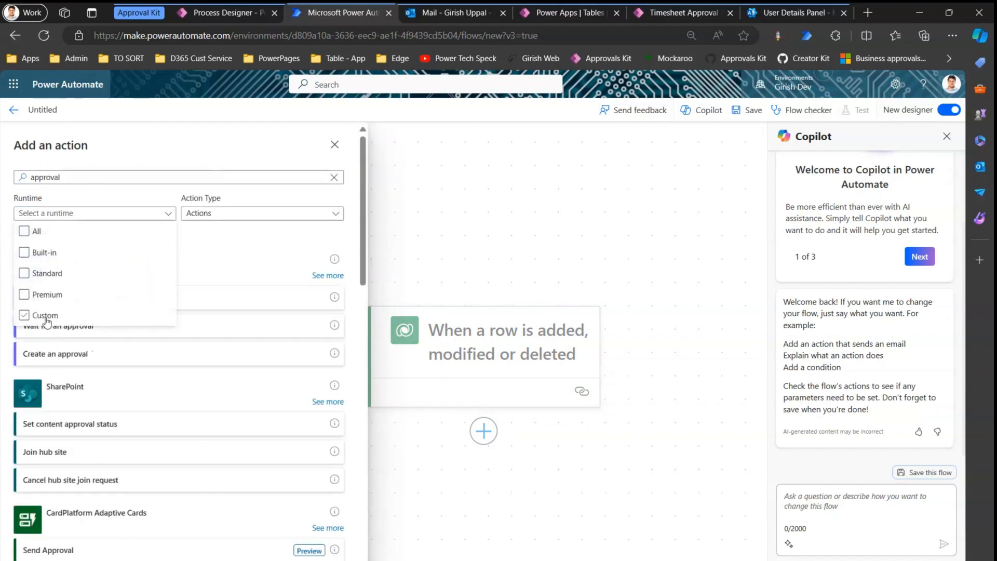
left_click(45, 317)
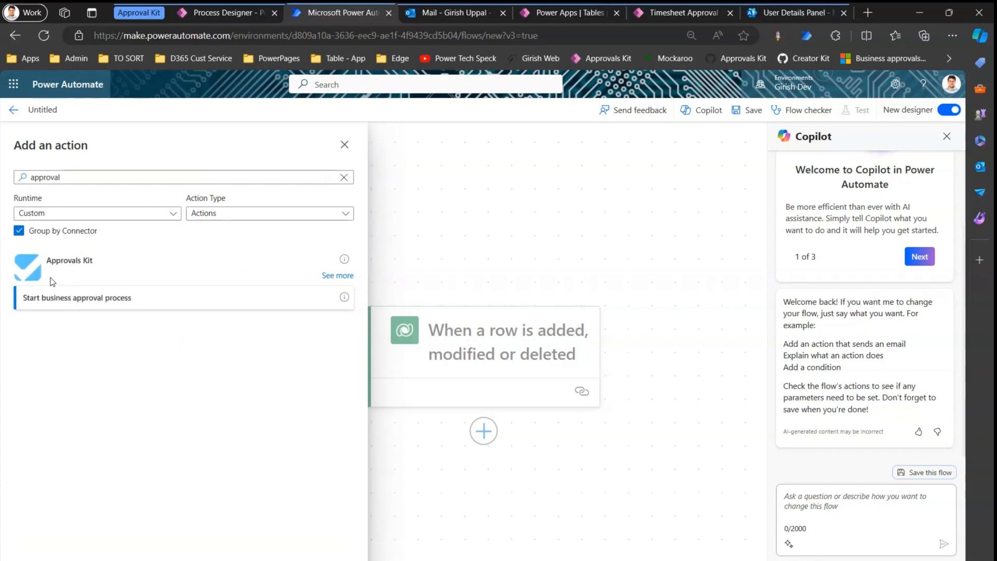
left_click(61, 301)
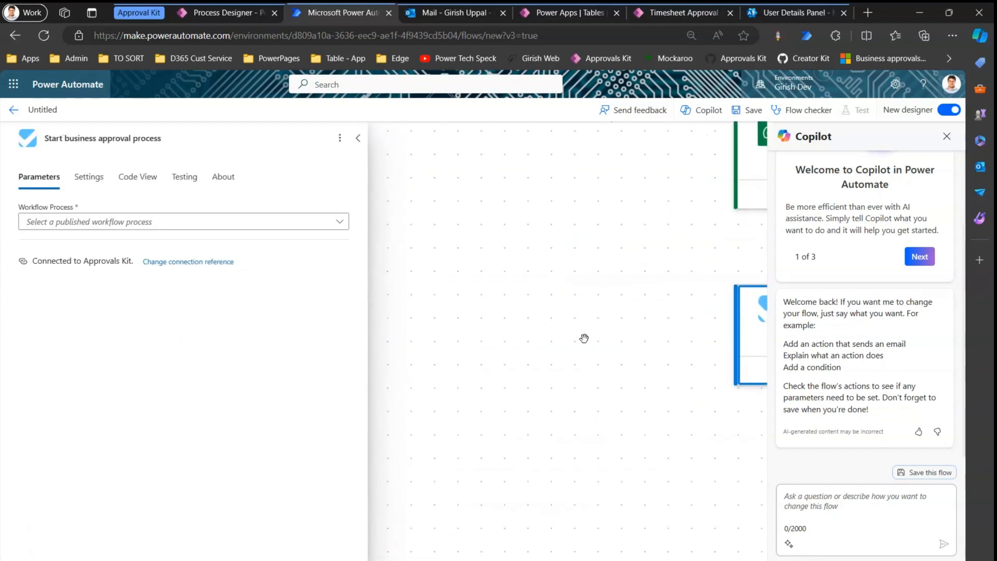
Set the approval step's workflow process to Multi Stage - Manager and RM Approval Process (v1).
left_click(948, 138)
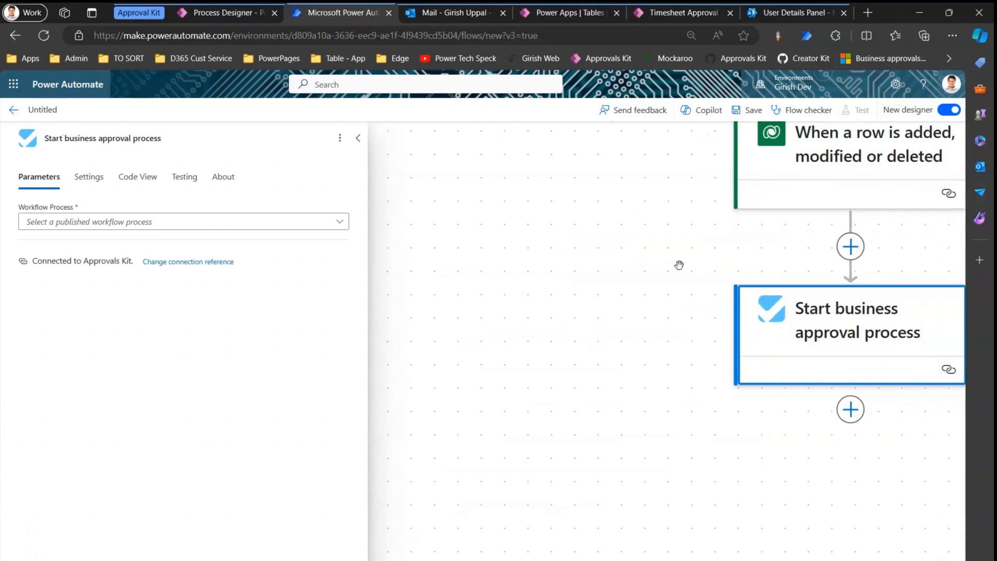
left_click_drag(680, 263, 373, 295)
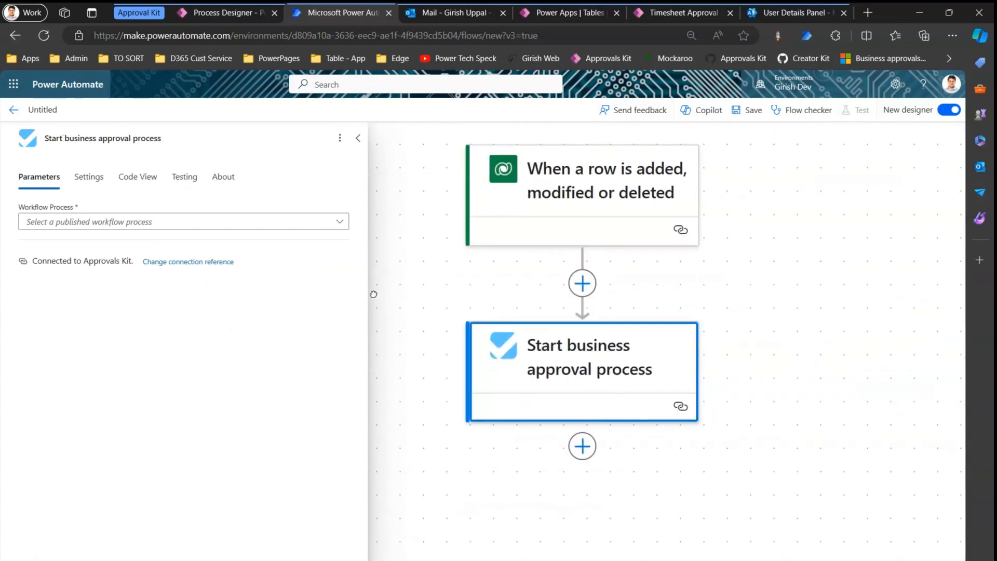
left_click(340, 222)
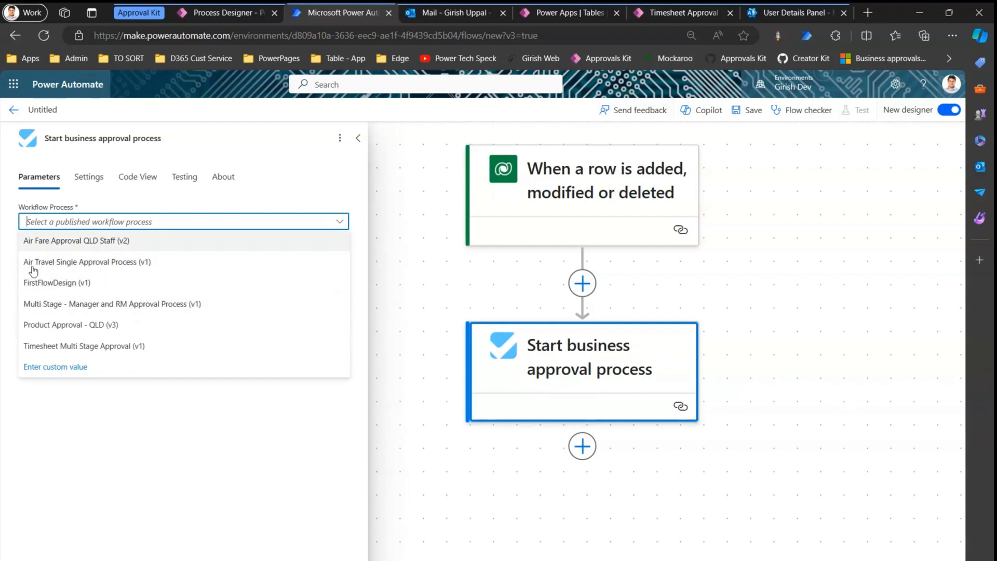
left_click(89, 306)
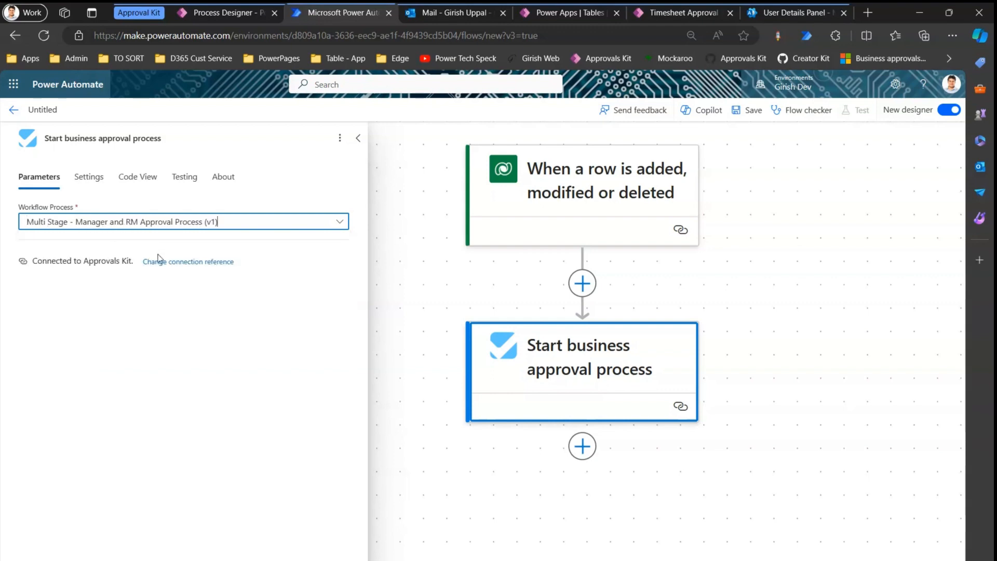
left_click(813, 328)
Save the flow, which reports that Requested By is required.
left_click(650, 373)
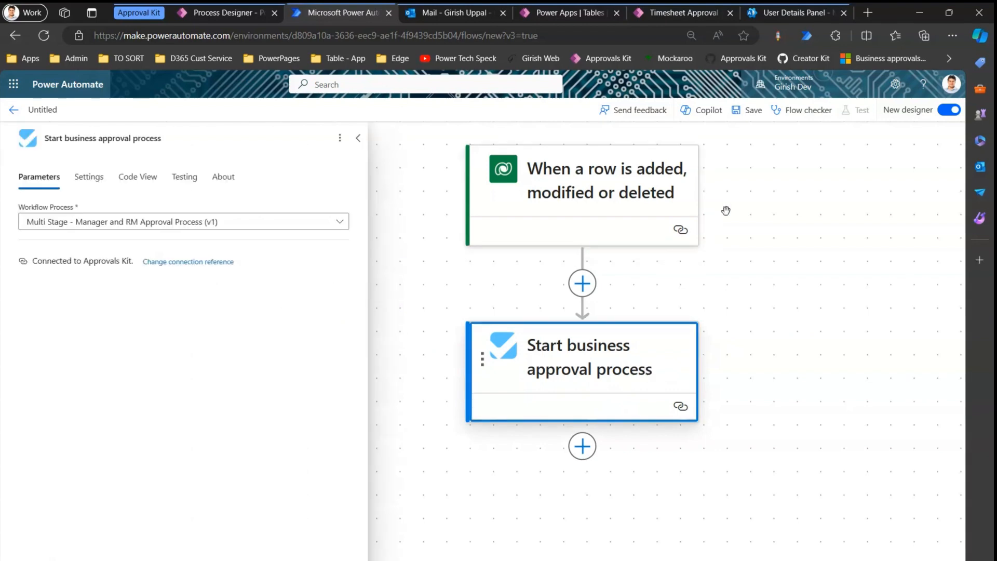
left_click(748, 111)
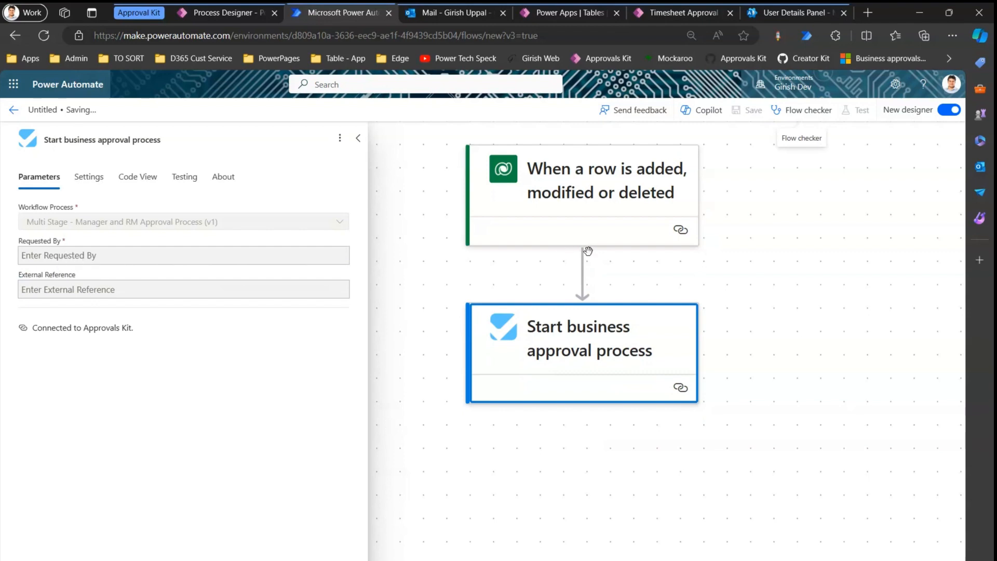
left_click(674, 348)
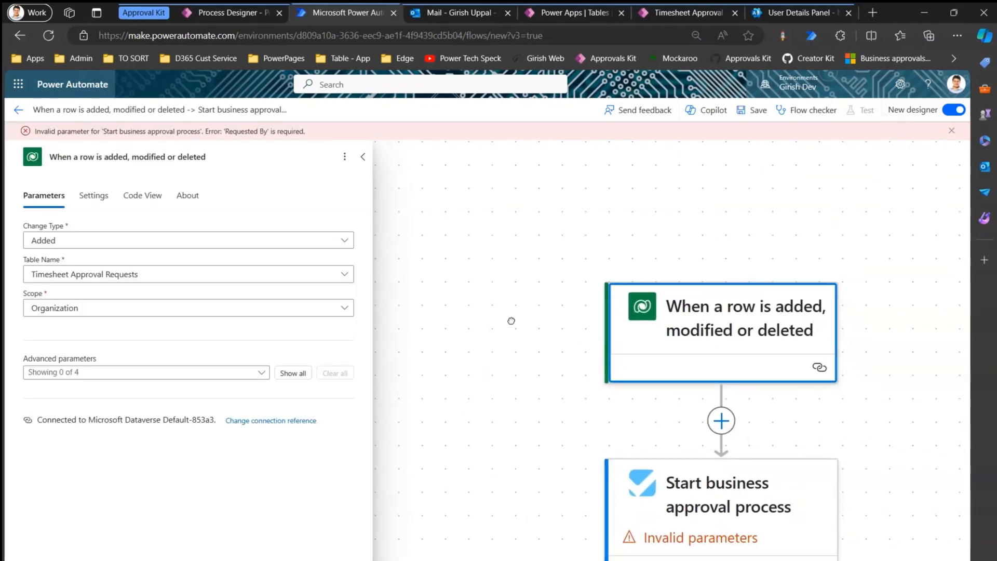
Insert a Microsoft Dataverse 'Get a row by ID' action between the trigger and the approval step.
left_click(731, 372)
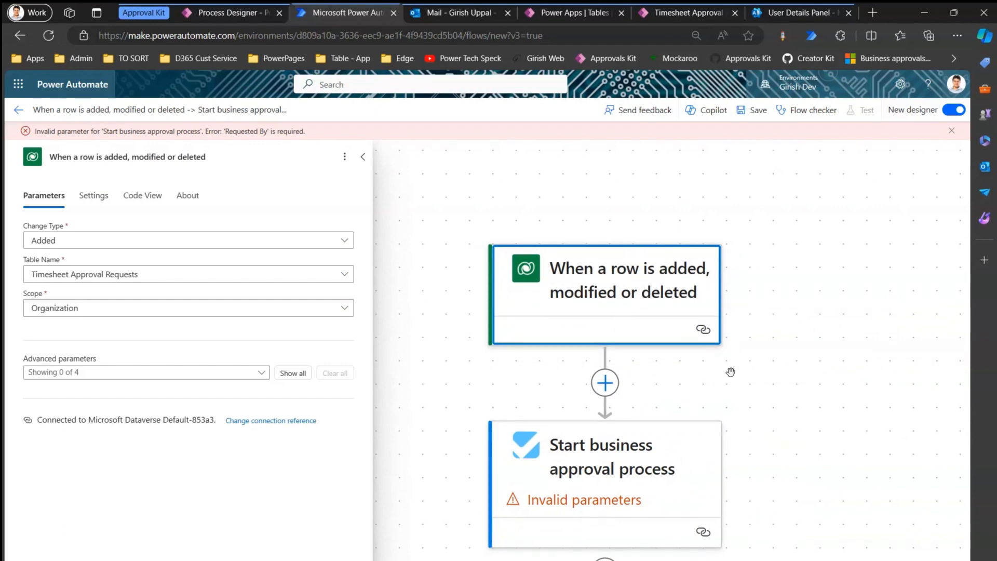
left_click(610, 305)
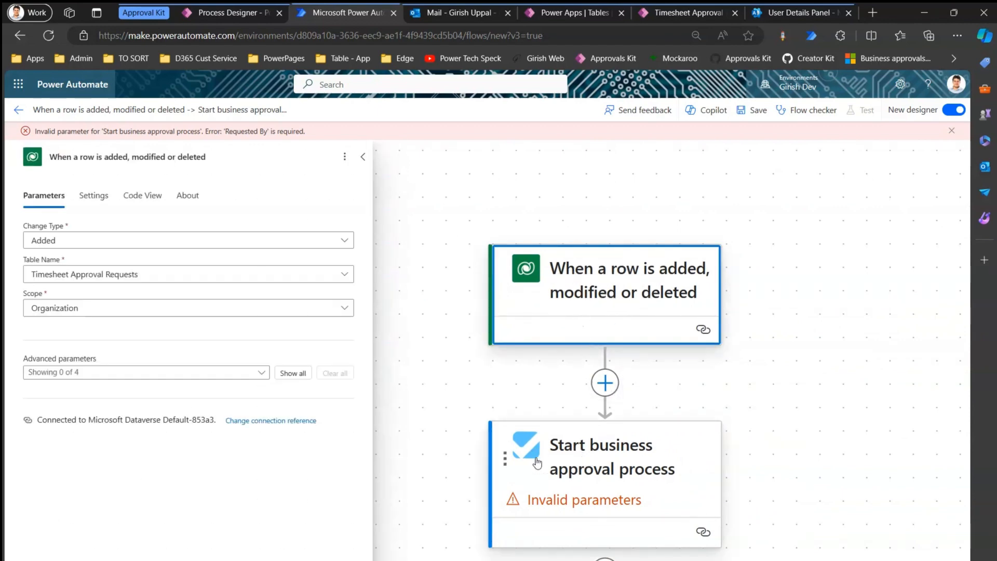
left_click(605, 383)
left_click(671, 373)
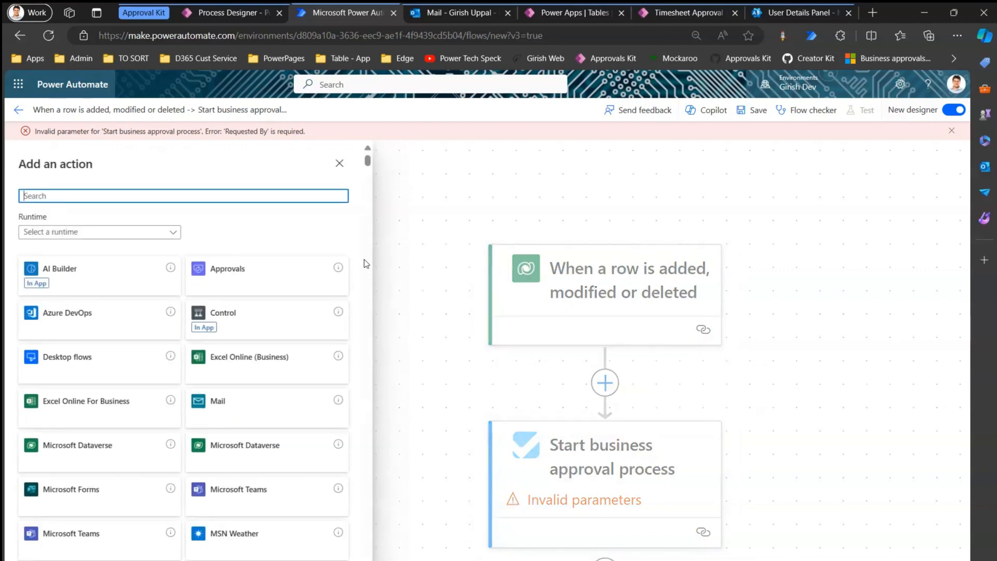
type("data")
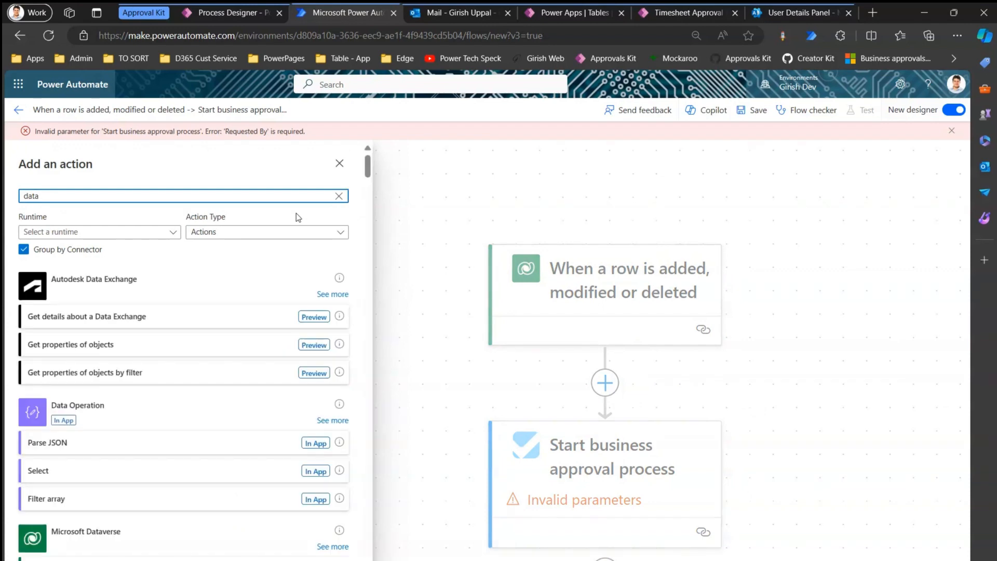
type("verse")
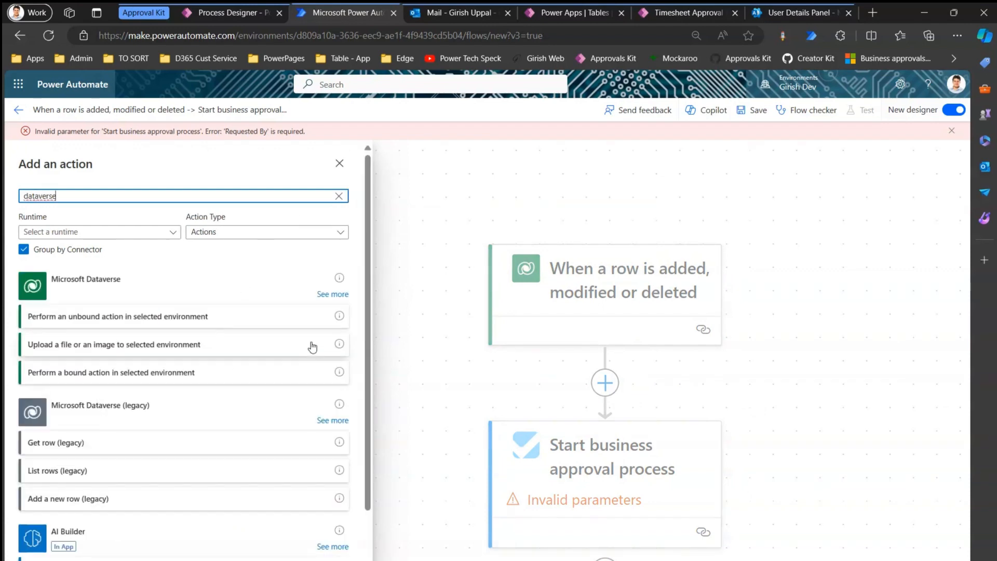
left_click(333, 294)
scroll(176, 373, "down", 1)
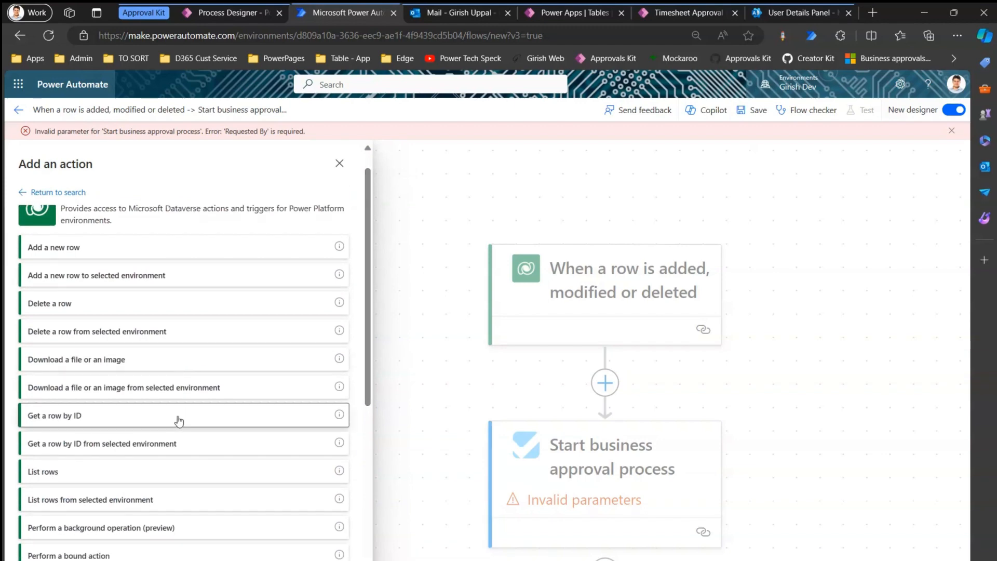
left_click(332, 413)
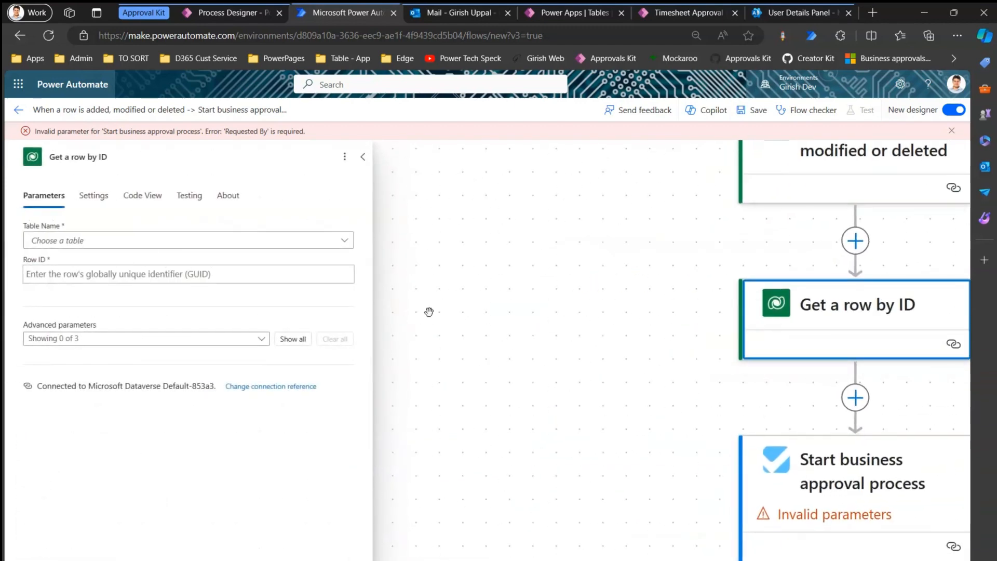
Set the Get a row by ID table name to Users.
left_click(318, 240)
type("user")
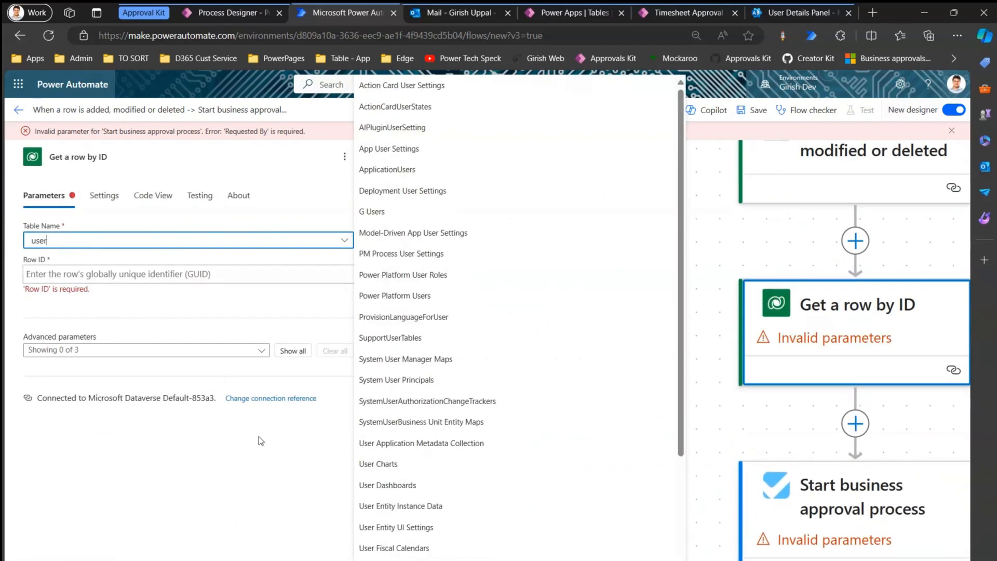
scroll(675, 254, "down", 3)
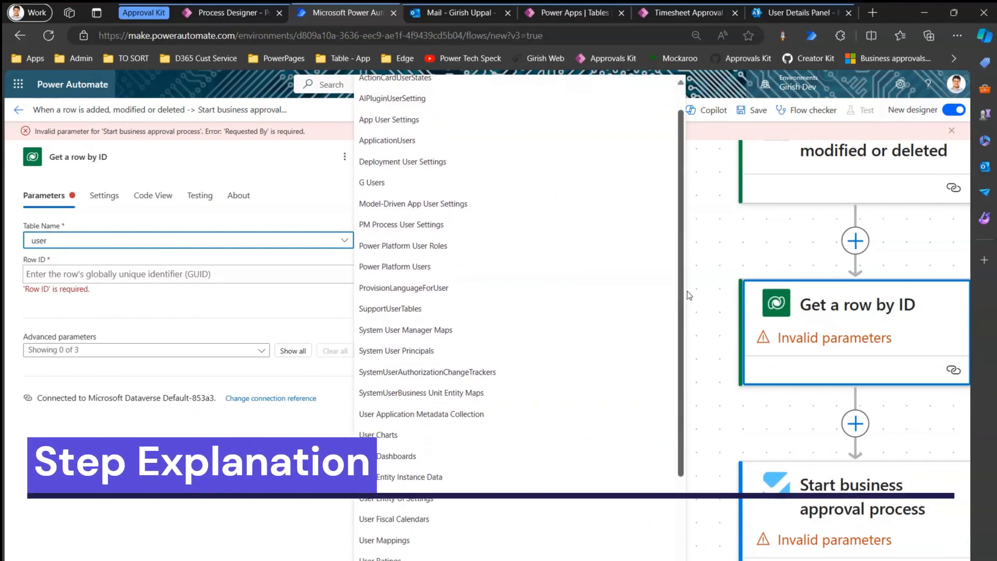
left_click(394, 540)
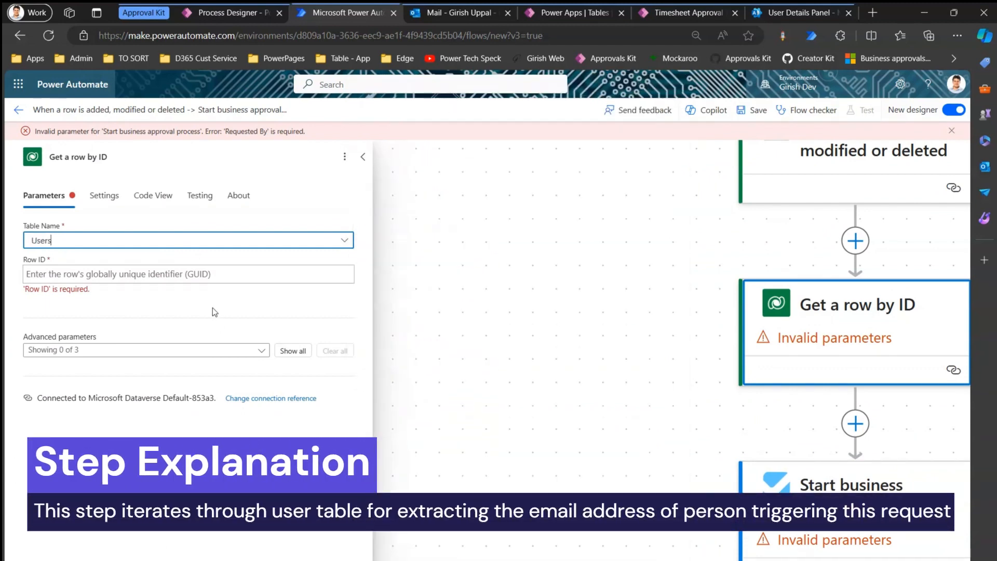
Fill the Row ID with the trigger's Created By dynamic content field.
left_click(194, 274)
left_click(354, 267)
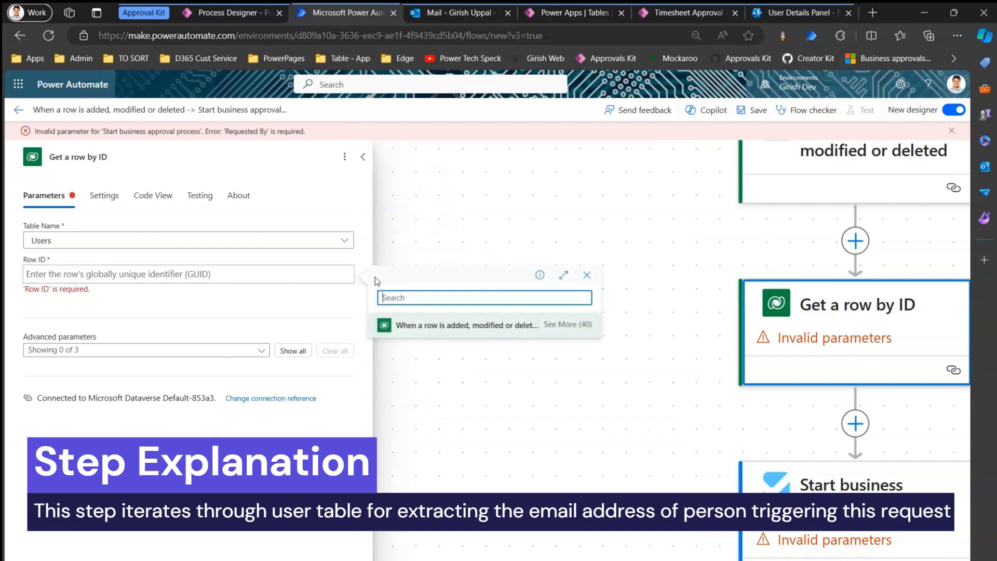
left_click(579, 327)
left_click(456, 298)
type("created")
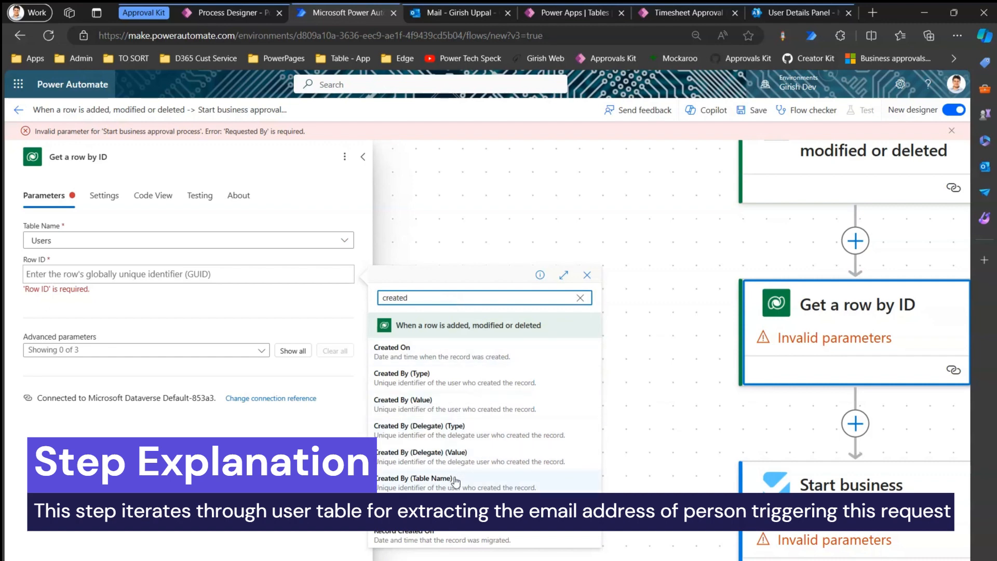
left_click(433, 408)
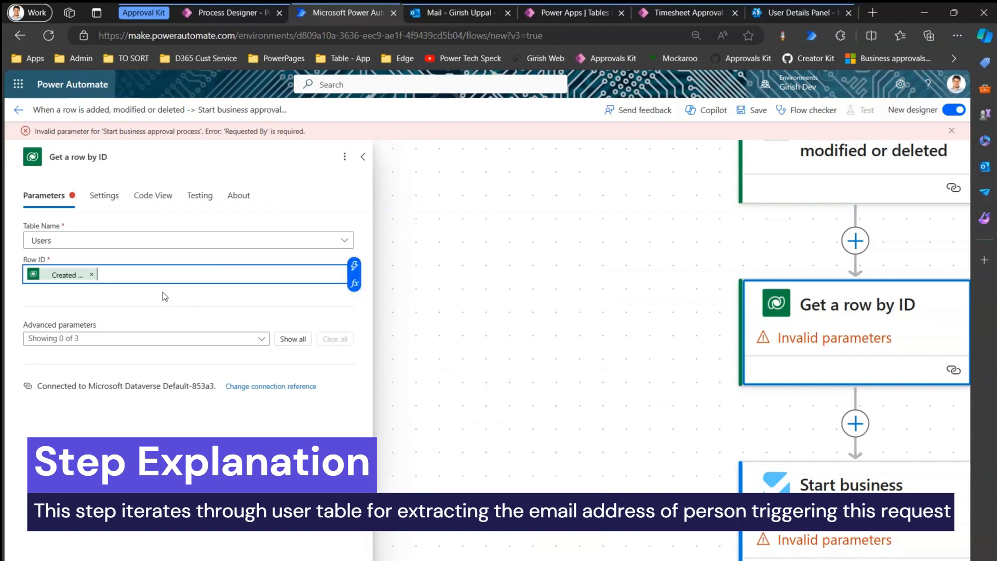
left_click(667, 244)
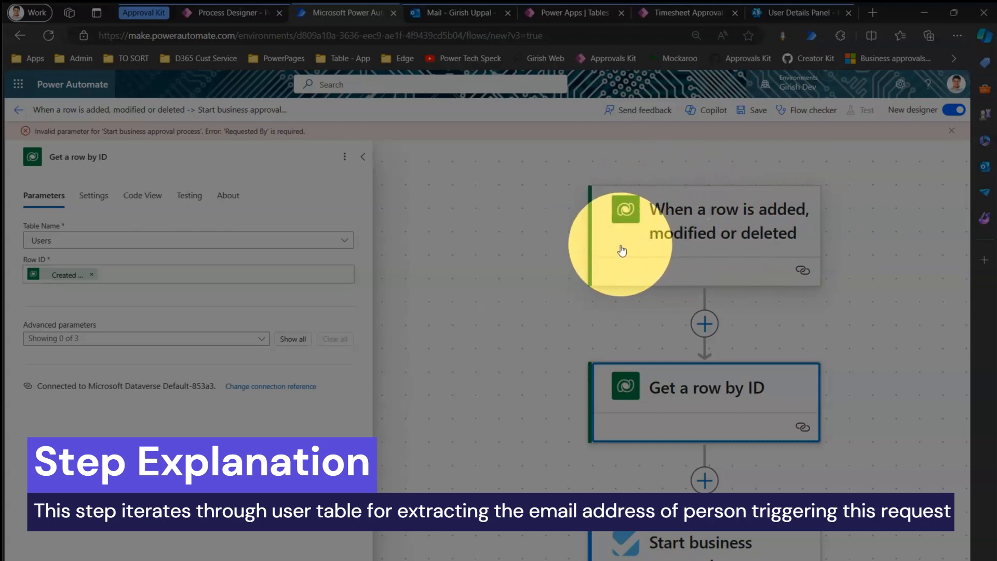
left_click(458, 285)
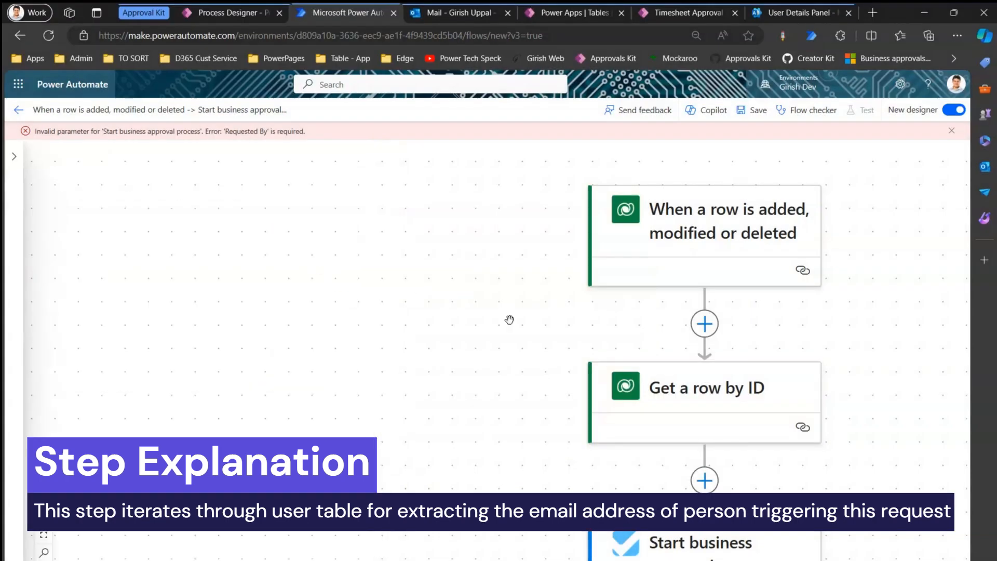
left_click(615, 393)
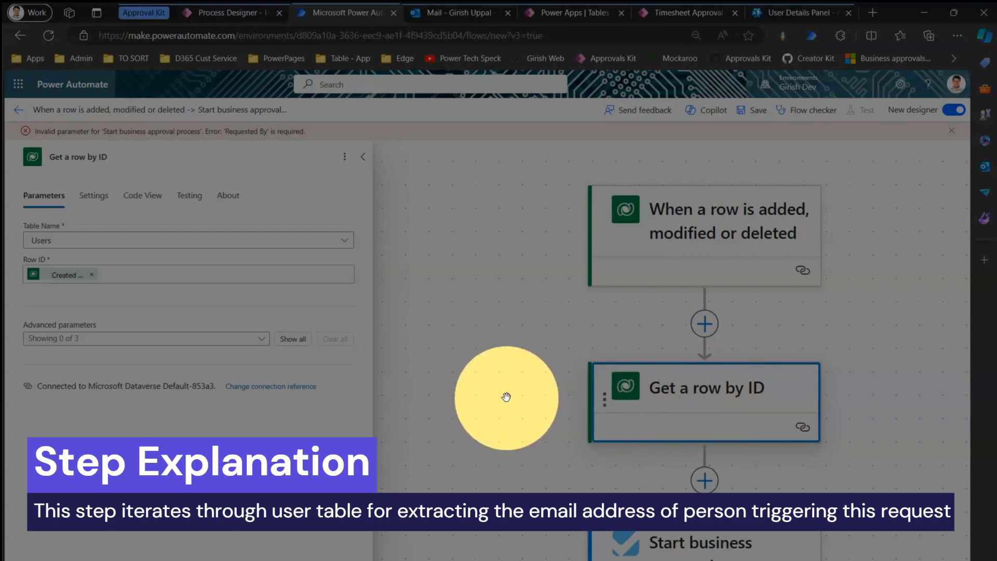
scroll(421, 338, "down", 5)
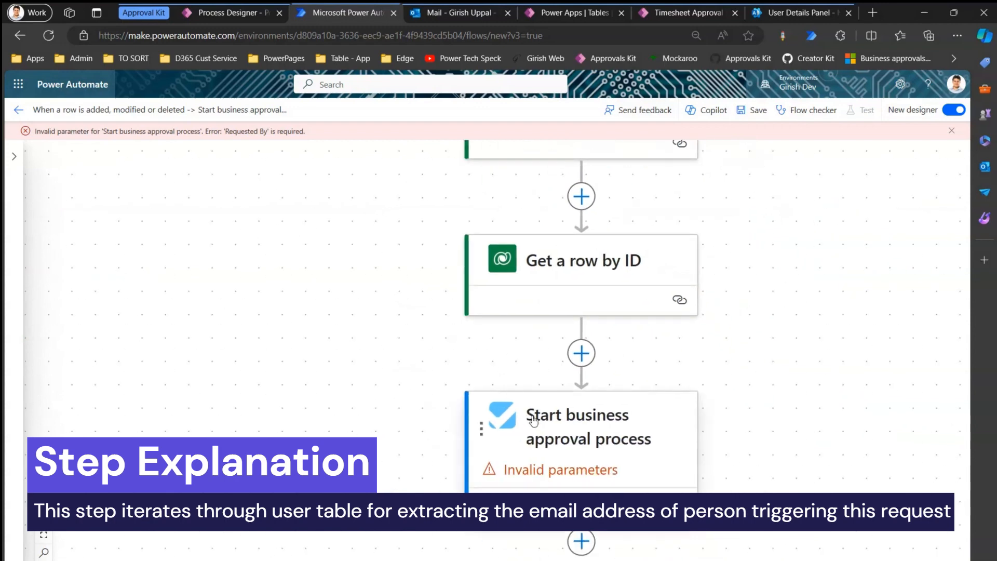
Fill the approval step's Requested By with Primary Email from Get a row by ID, then save.
left_click(537, 429)
left_click(181, 269)
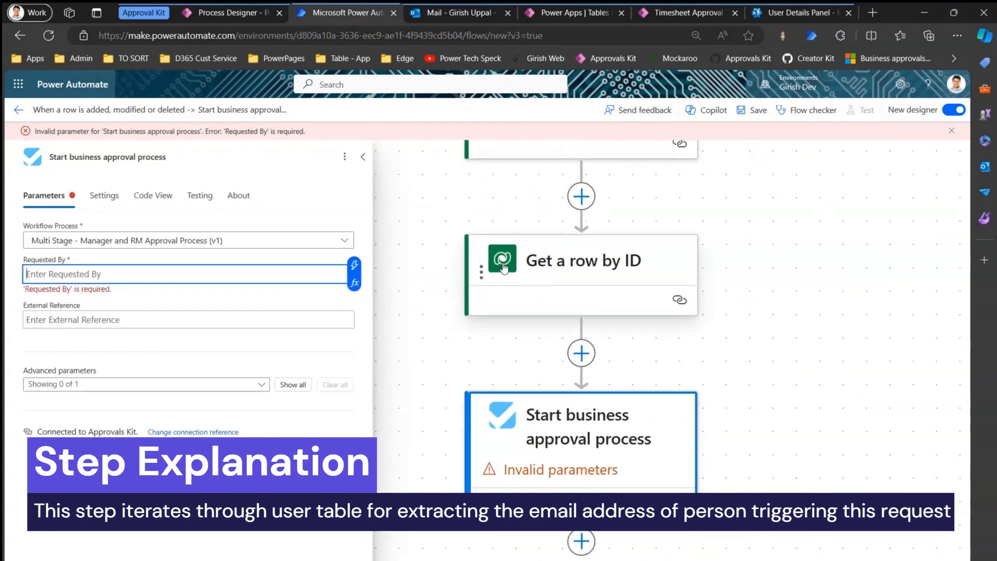
left_click(354, 265)
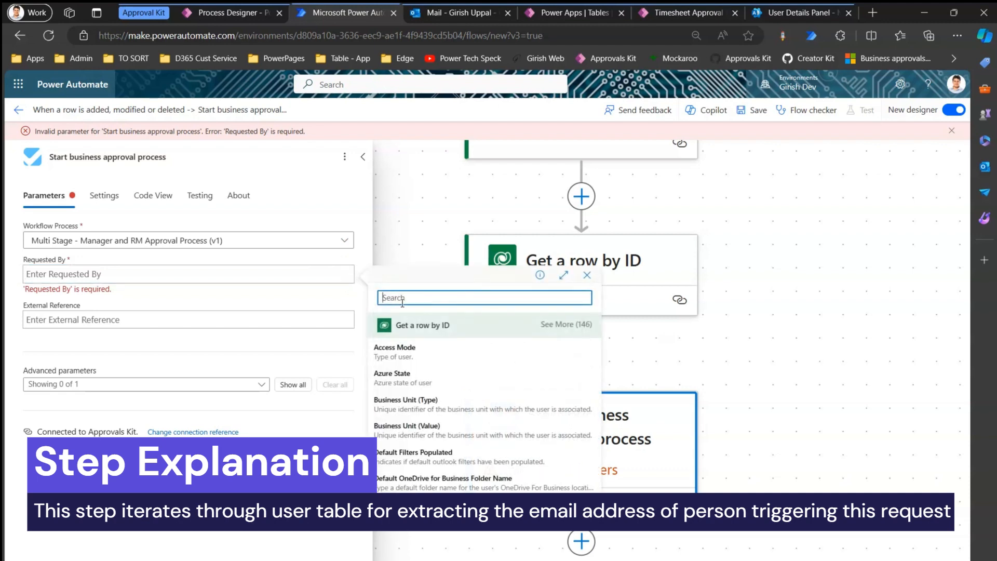
type("ema")
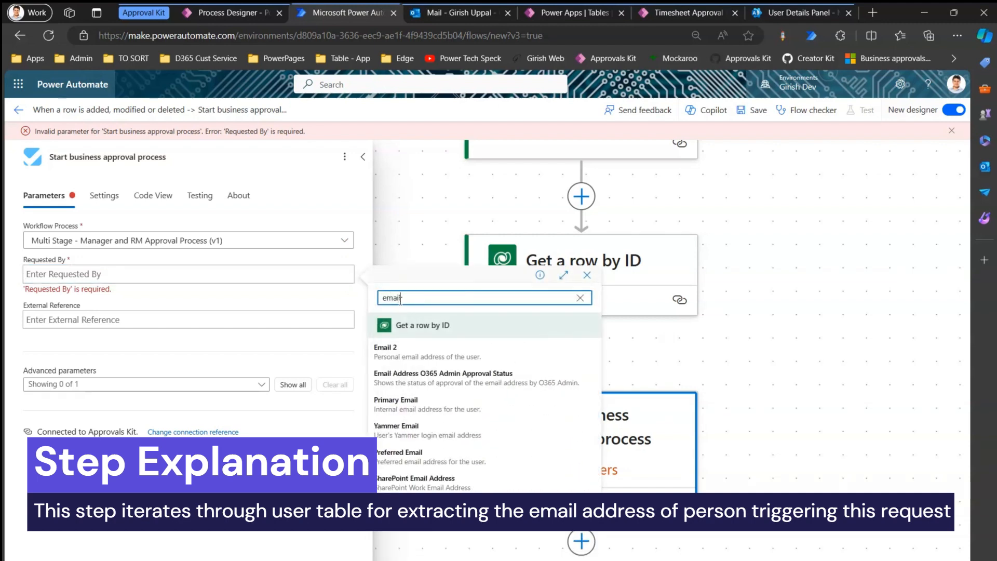
type("il")
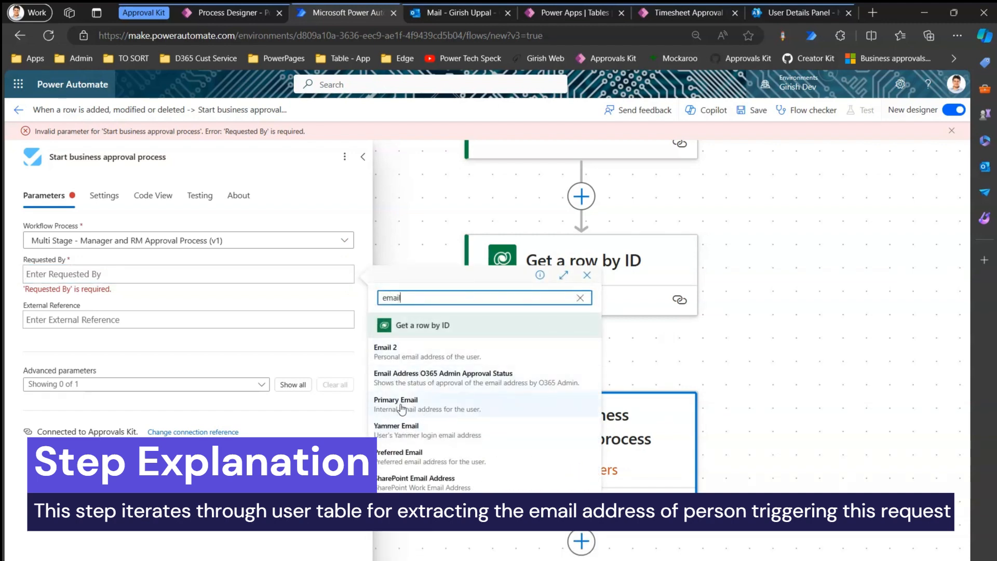
left_click(395, 405)
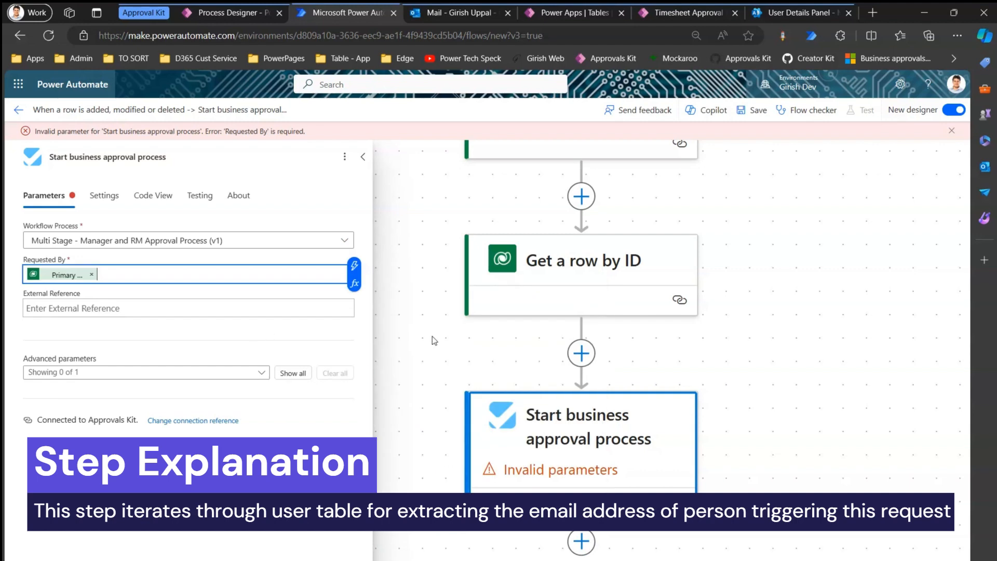
left_click(781, 320)
left_click(746, 111)
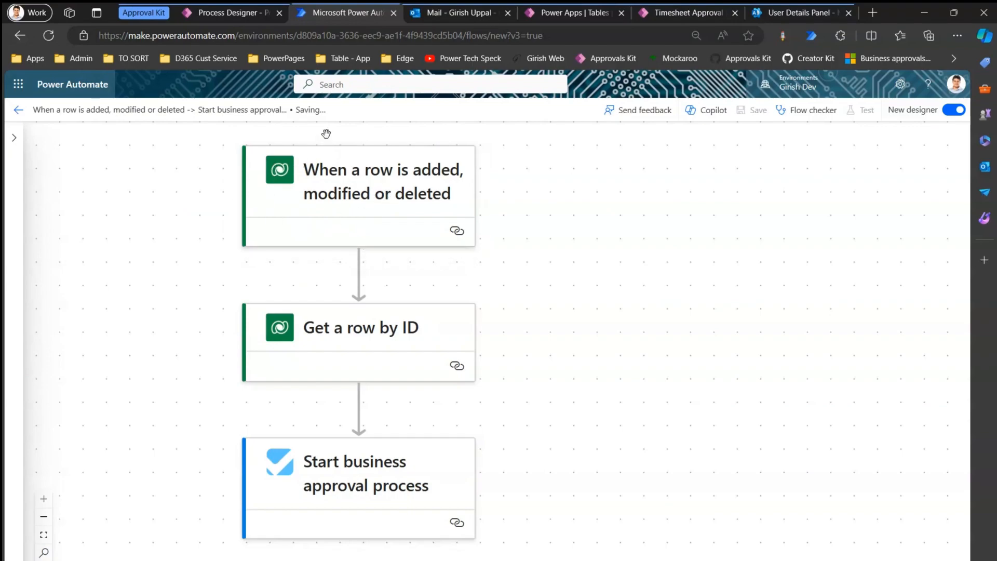
Review the flow down to the Start business approval process step and save it again.
left_click(322, 194)
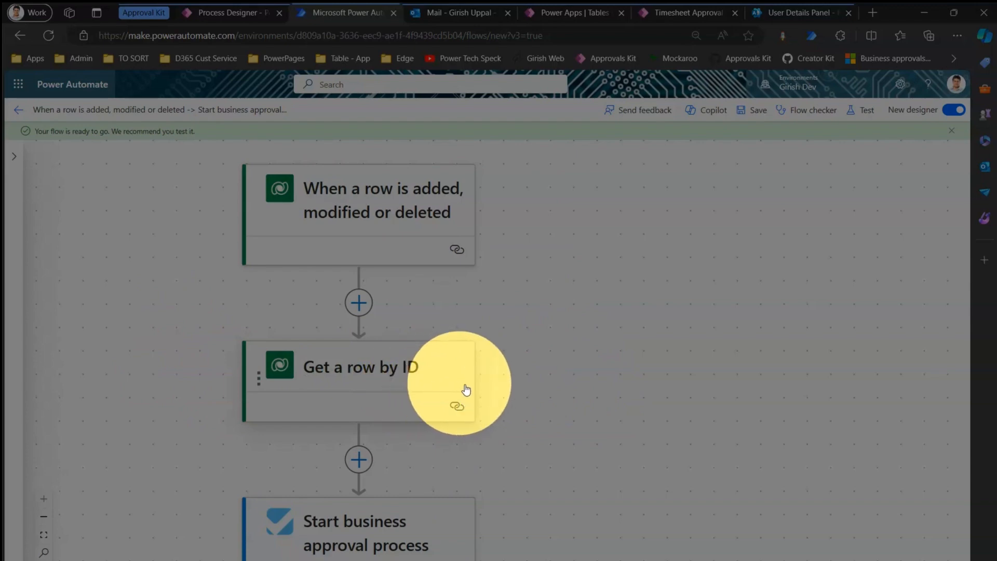
scroll(390, 256, "down", 3)
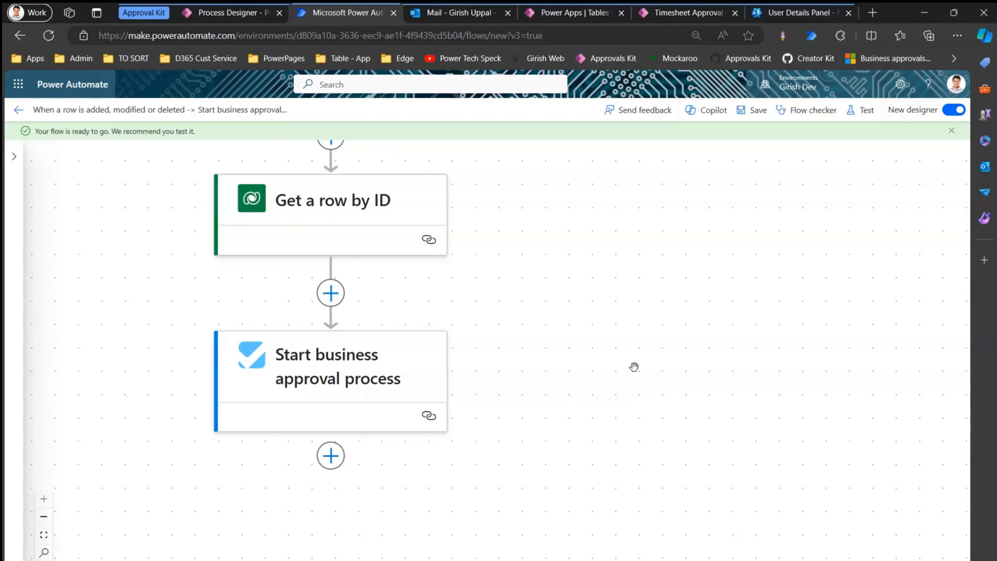
left_click(755, 110)
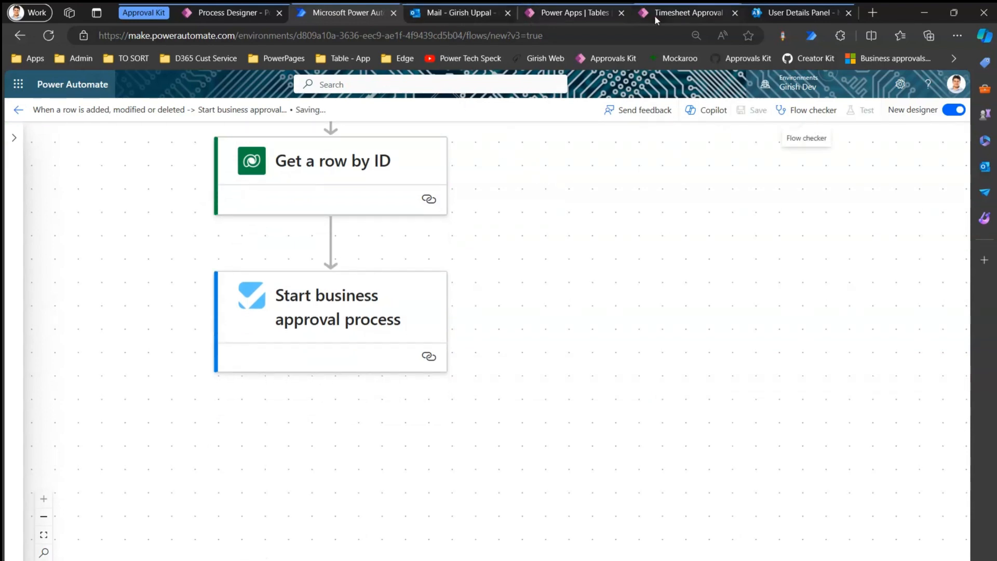
left_click(675, 13)
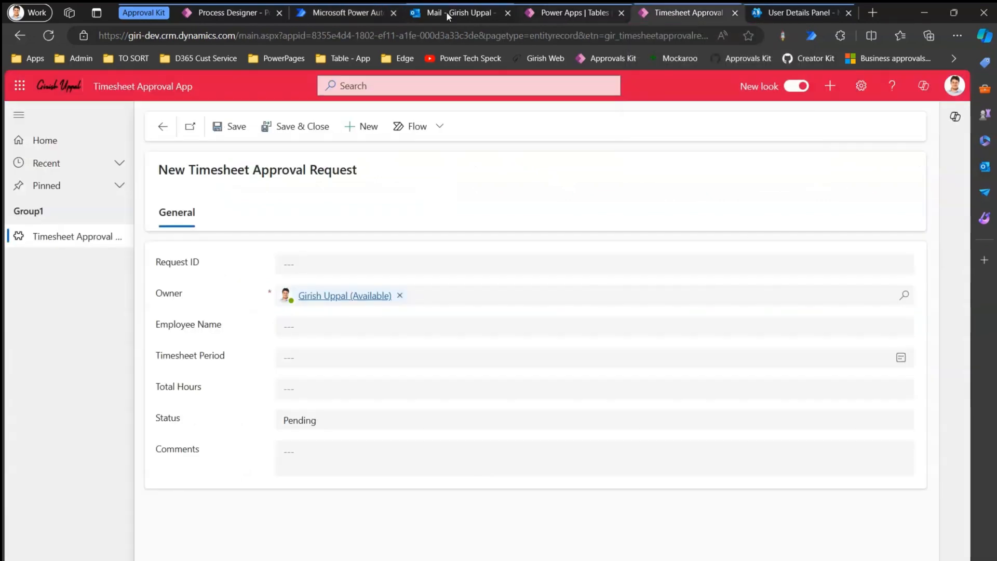
left_click(355, 13)
left_click(229, 13)
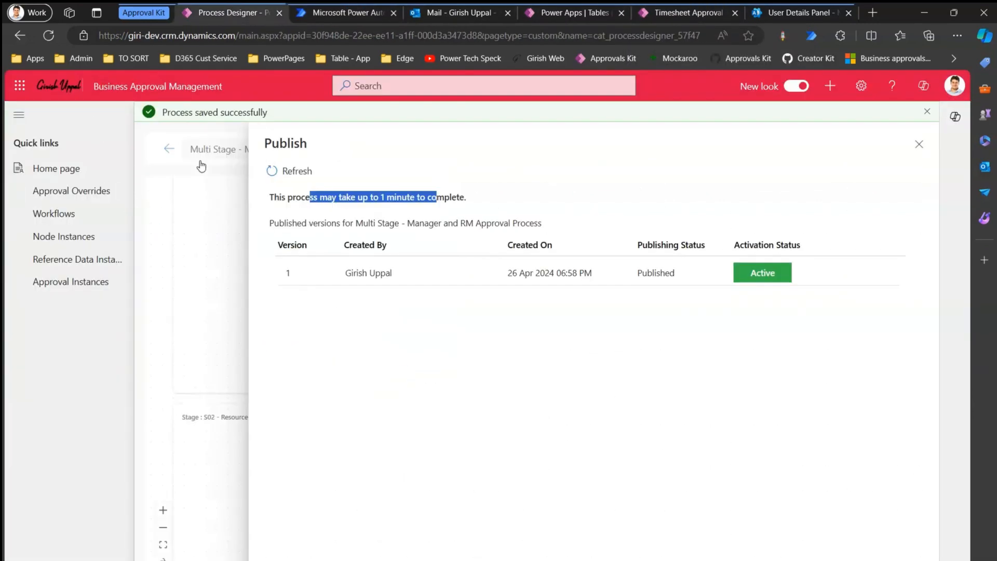
left_click(681, 14)
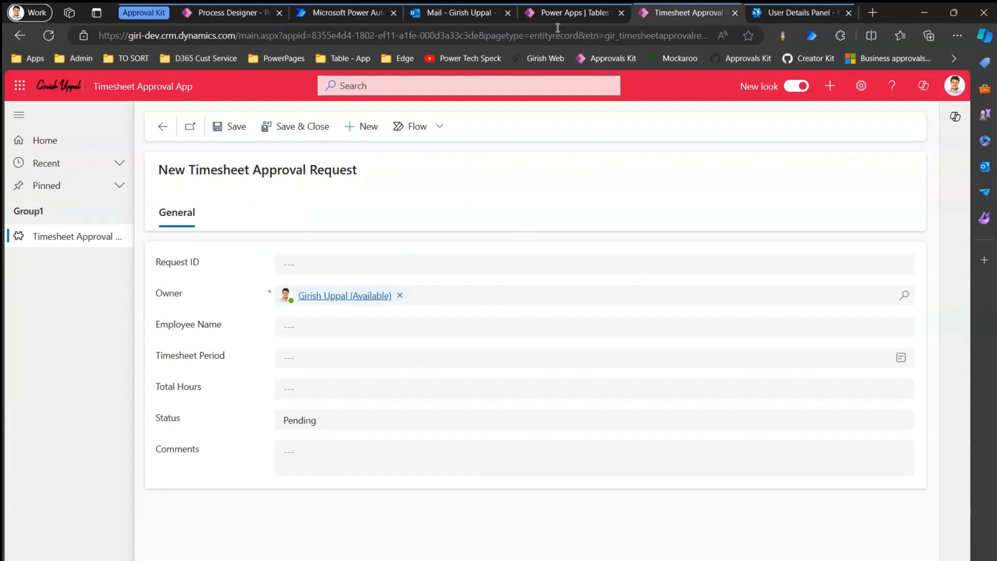
left_click(348, 13)
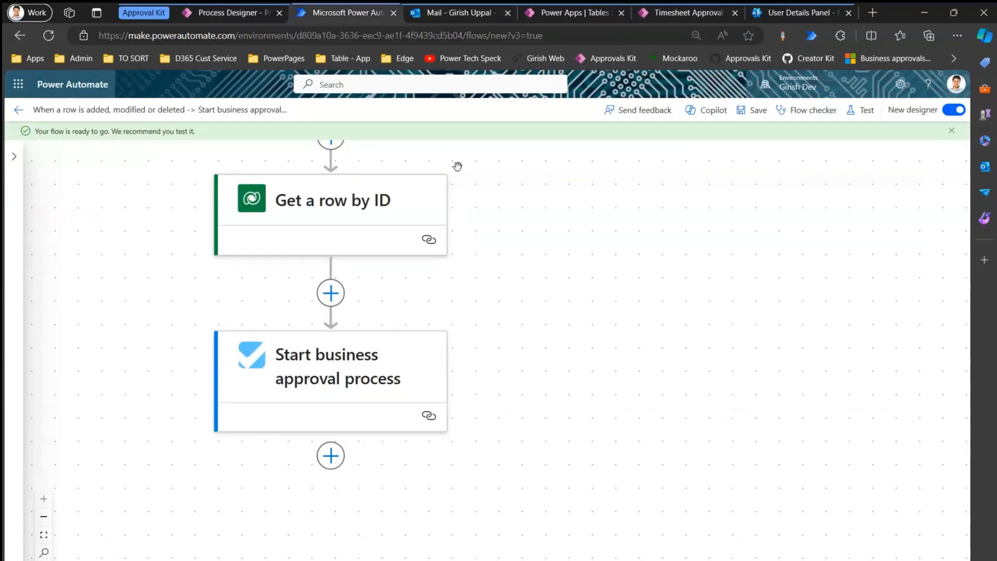
left_click(682, 14)
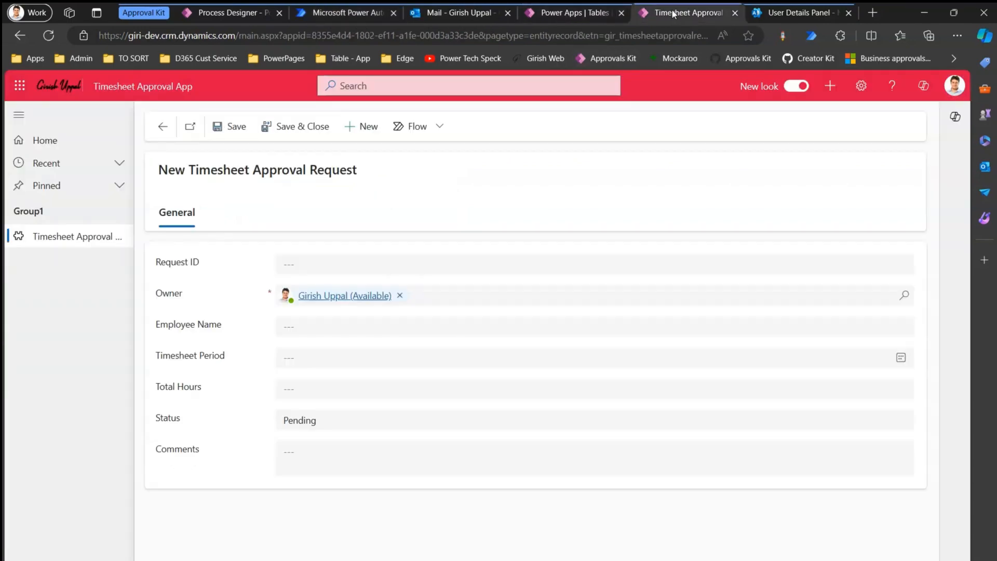
left_click(86, 239)
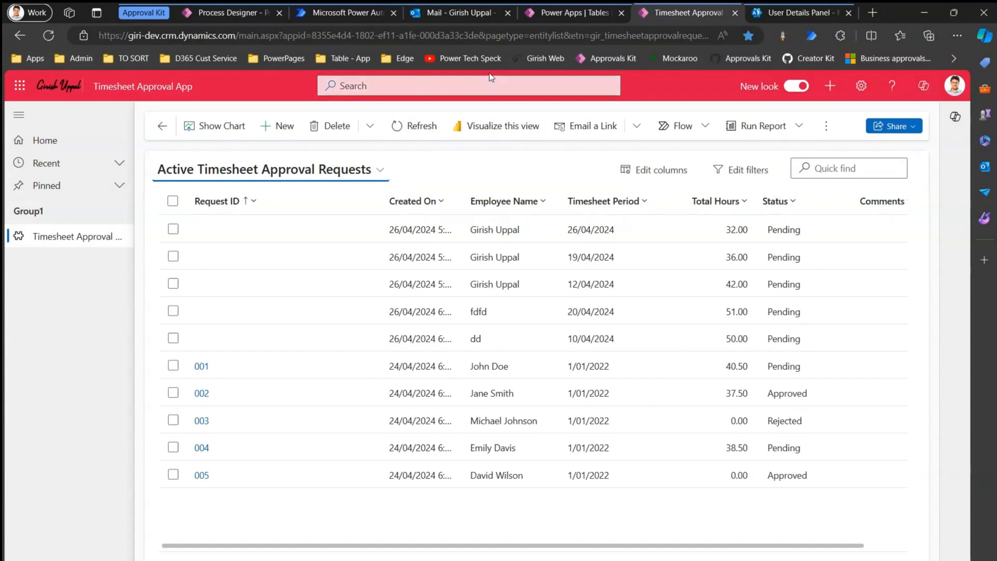
left_click(358, 15)
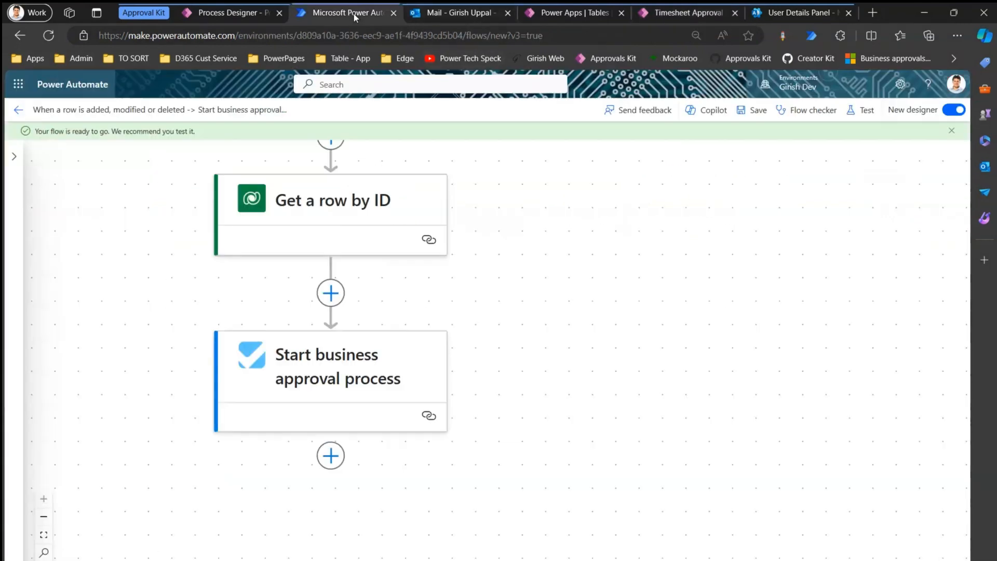
Turn off the Multi Stage Timesheet Process WF and Approval Single Stage flows, then reopen the new flow.
left_click(19, 111)
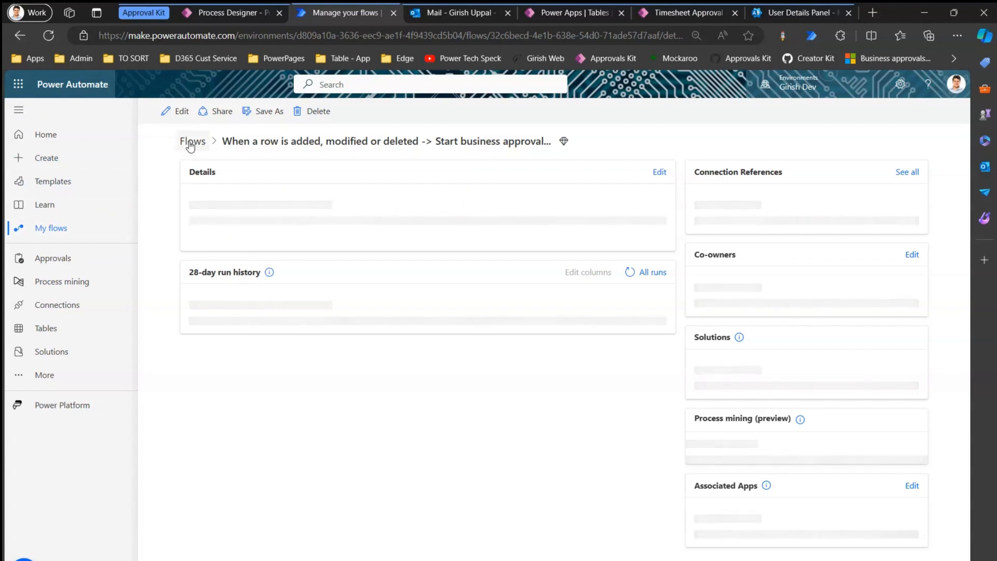
left_click(193, 162)
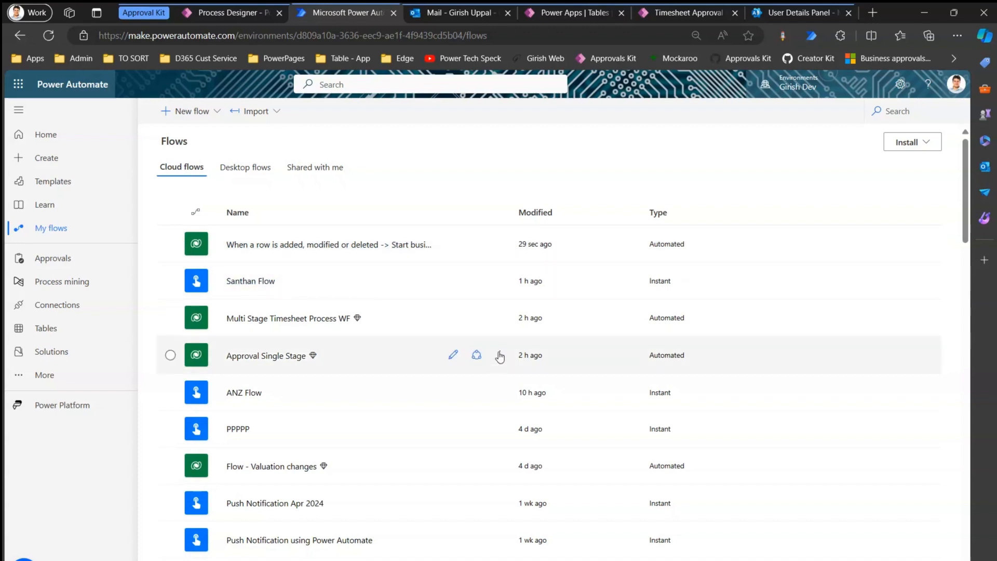
left_click(500, 319)
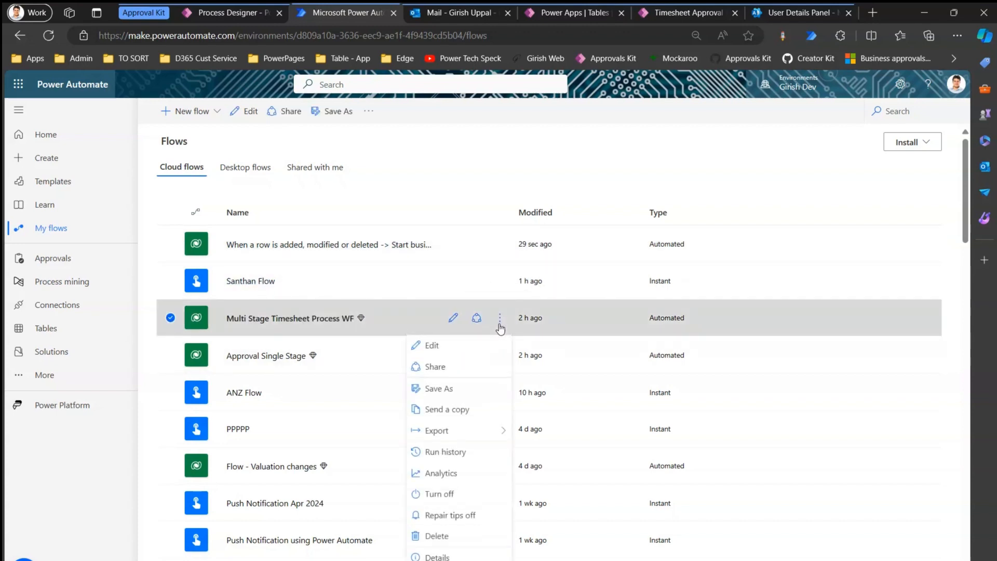
left_click(477, 492)
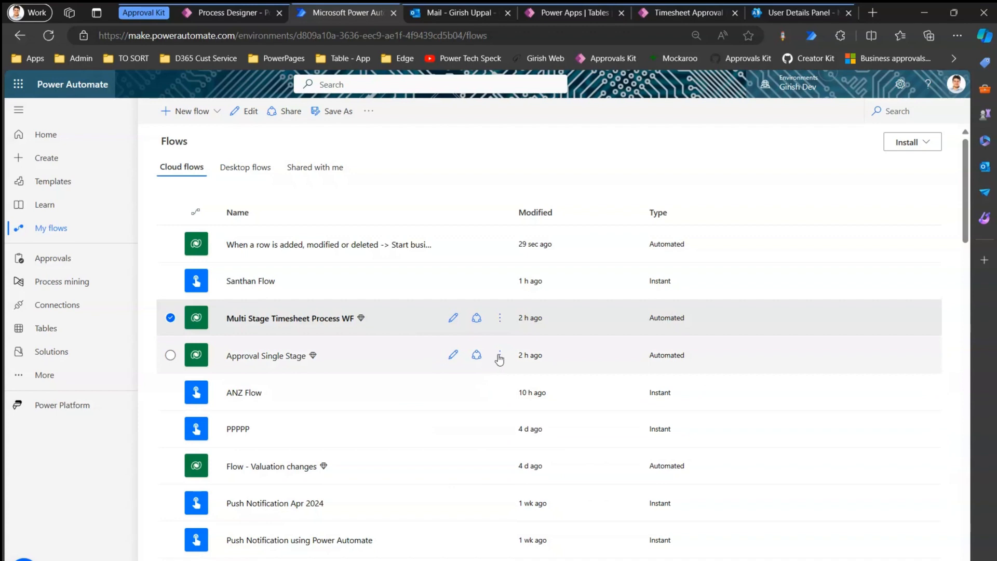
left_click(500, 357)
left_click(457, 267)
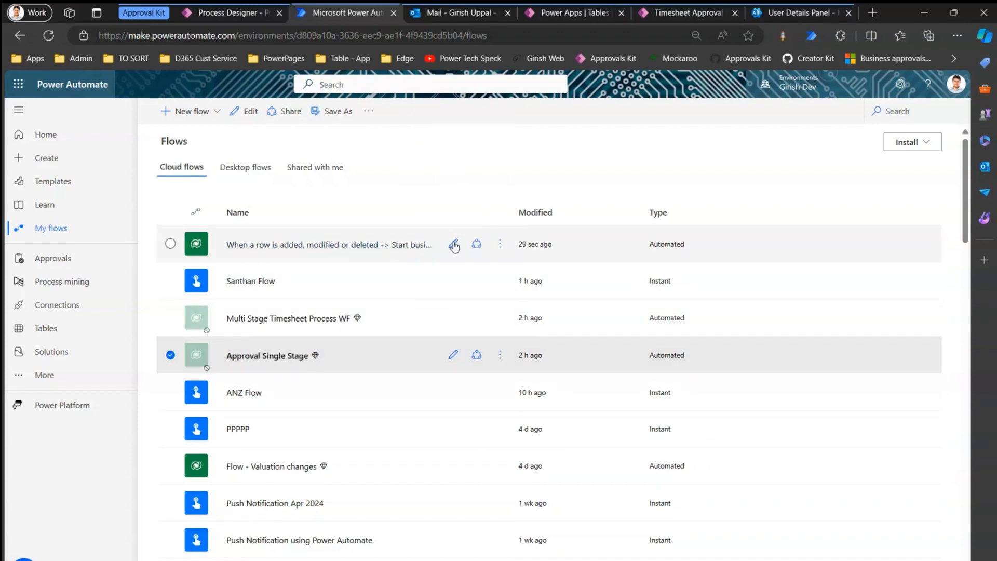
left_click(453, 244)
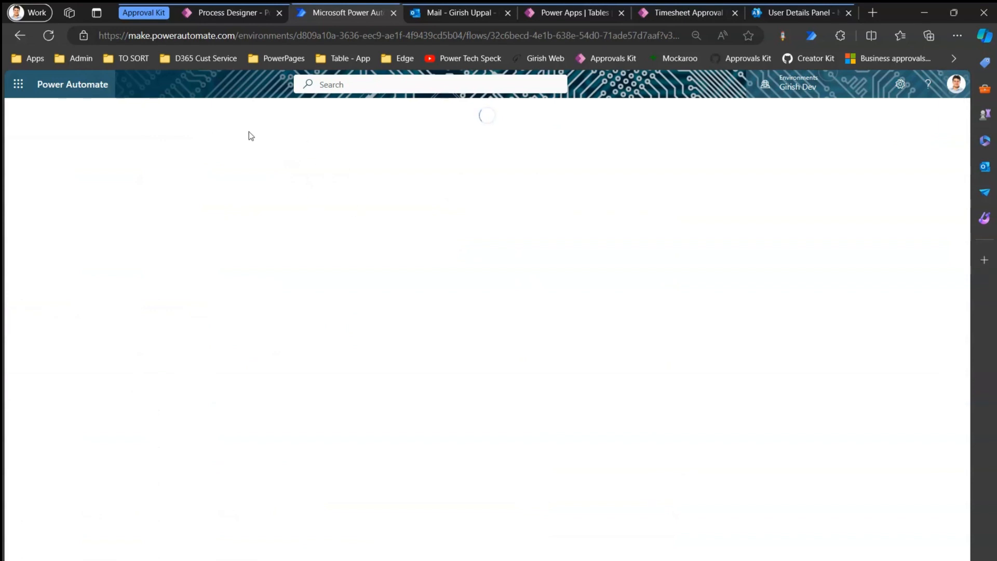
left_click(204, 111)
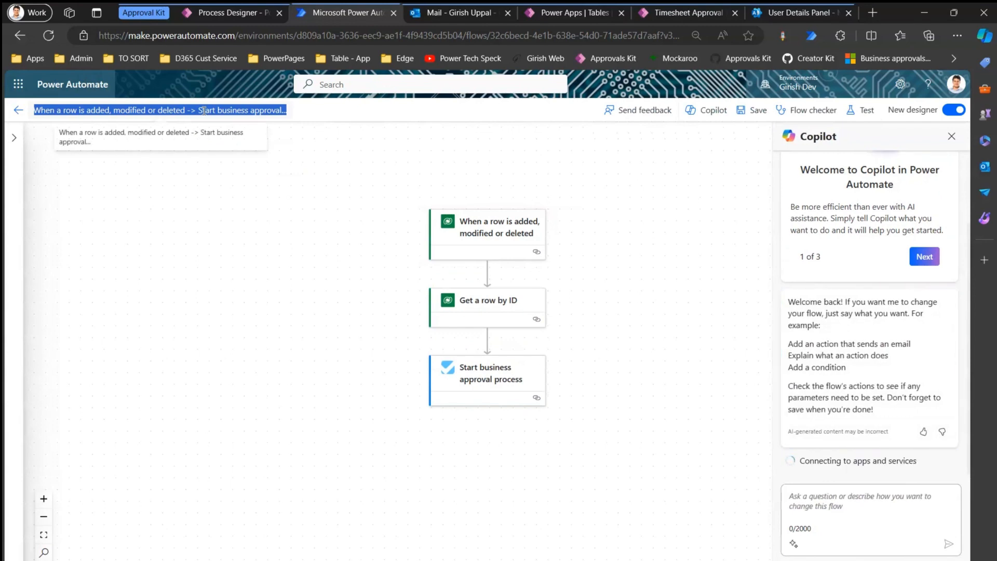
Rename the flow to 'RM Manager Flow' and save it.
key("BackSpace")
type("RM Manage")
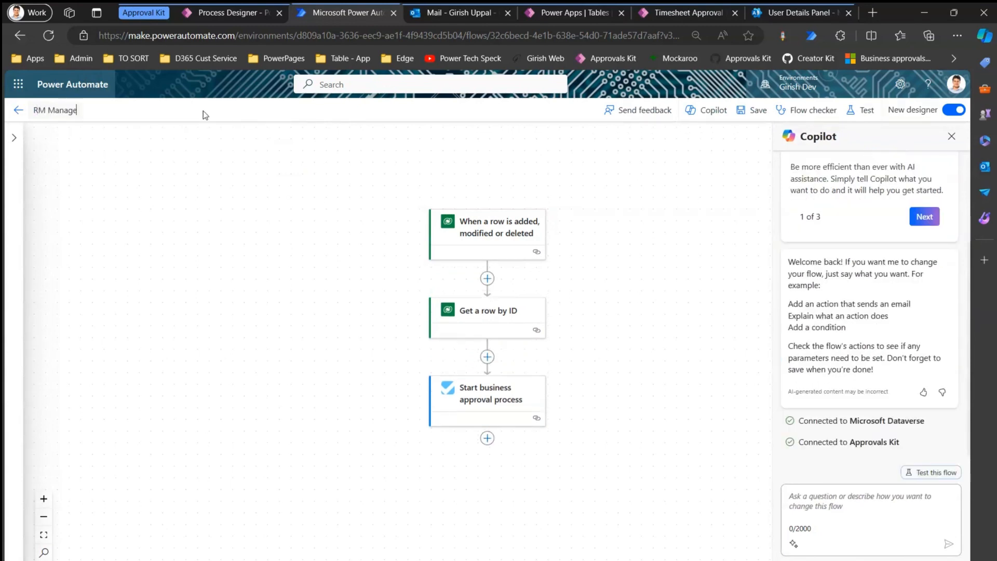
type("r Flow")
left_click(240, 176)
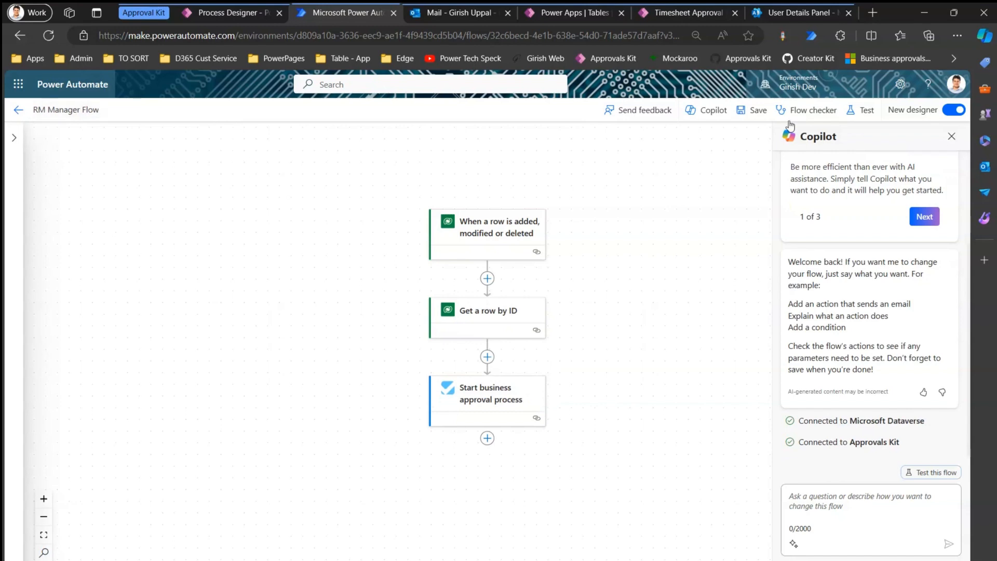
left_click(757, 111)
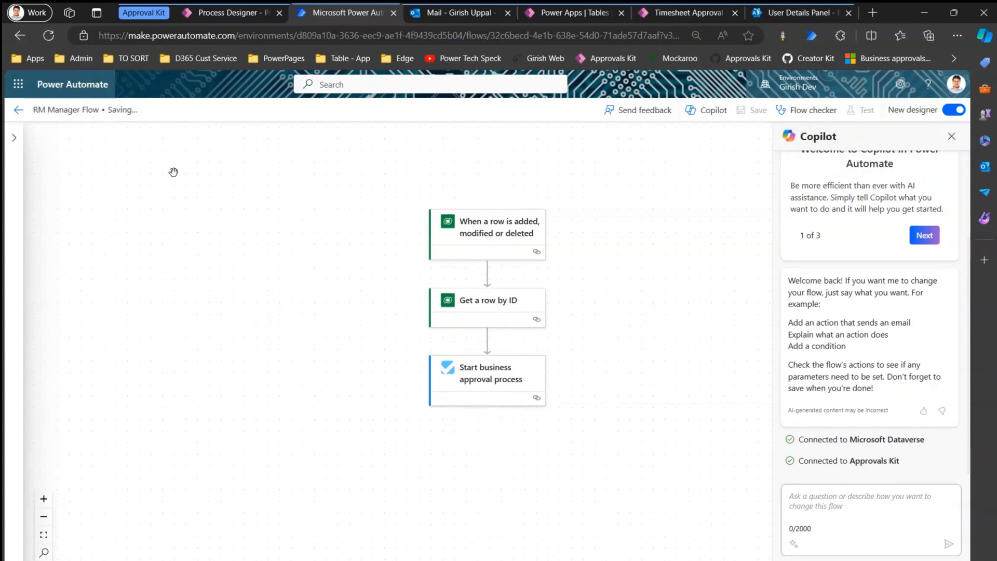
left_click(568, 15)
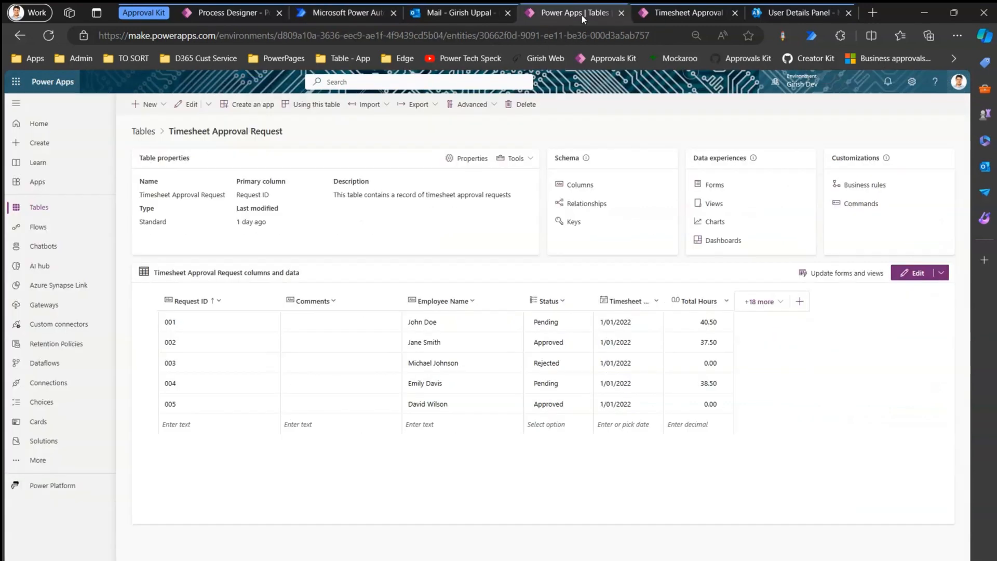
Create and save a timesheet request with the employee's name, period 26/04/2024 and 23 total hours.
left_click(671, 12)
left_click(63, 246)
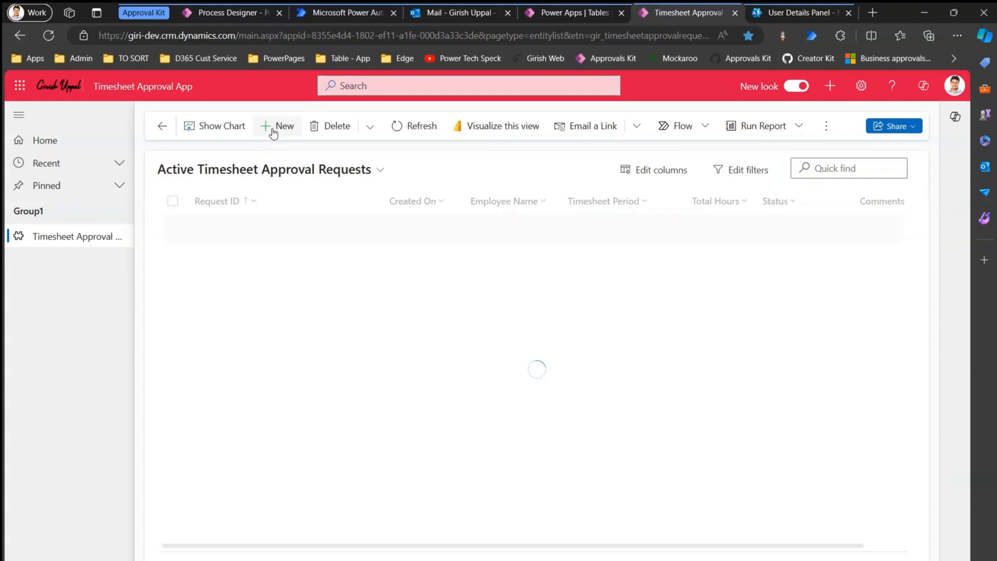
left_click(277, 127)
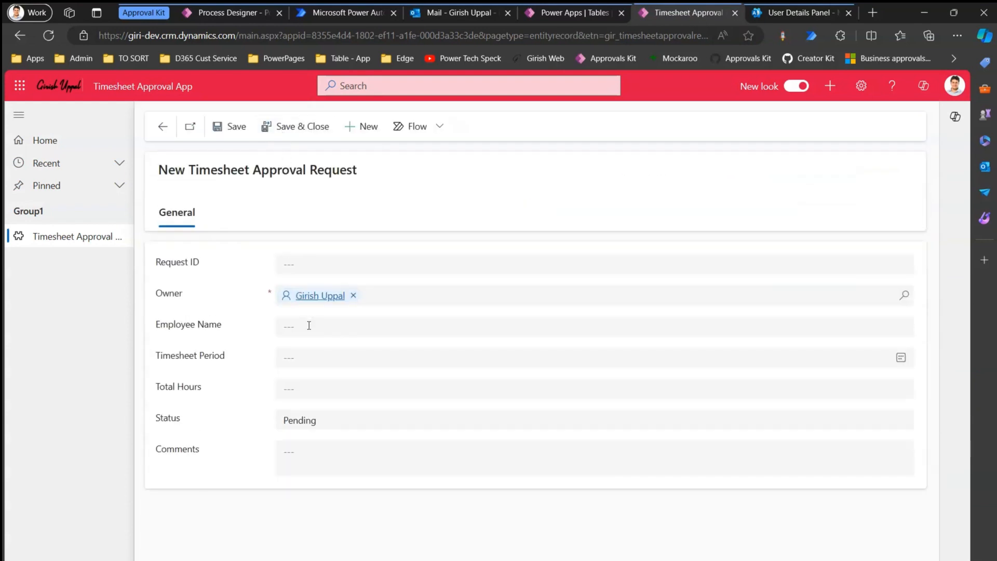
left_click(306, 326)
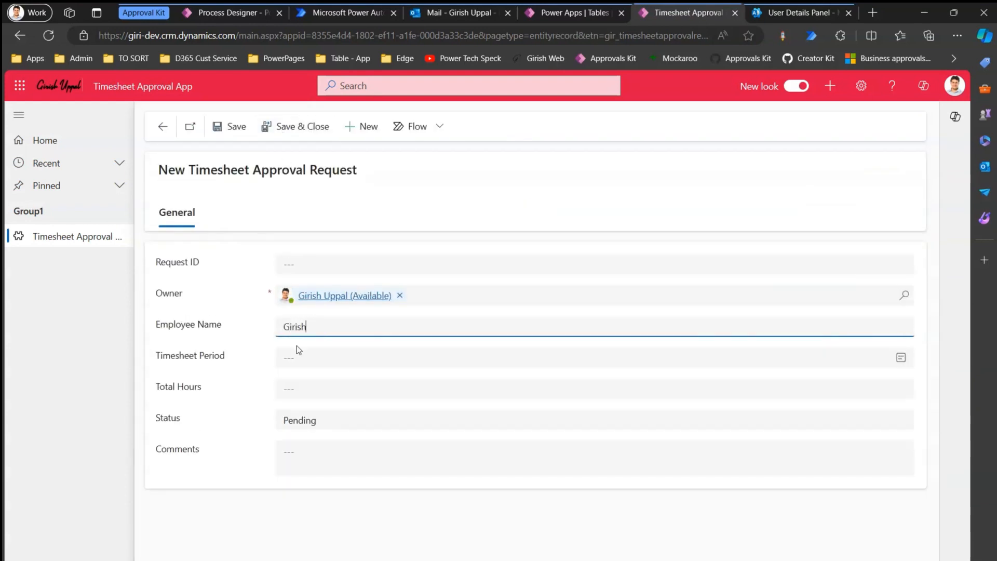
key("Tab")
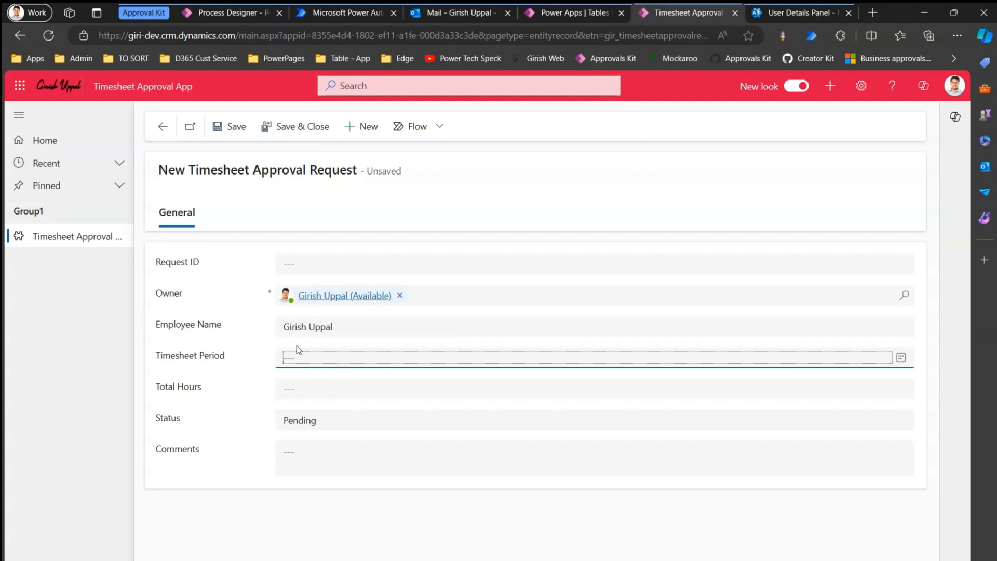
left_click(300, 354)
left_click(384, 477)
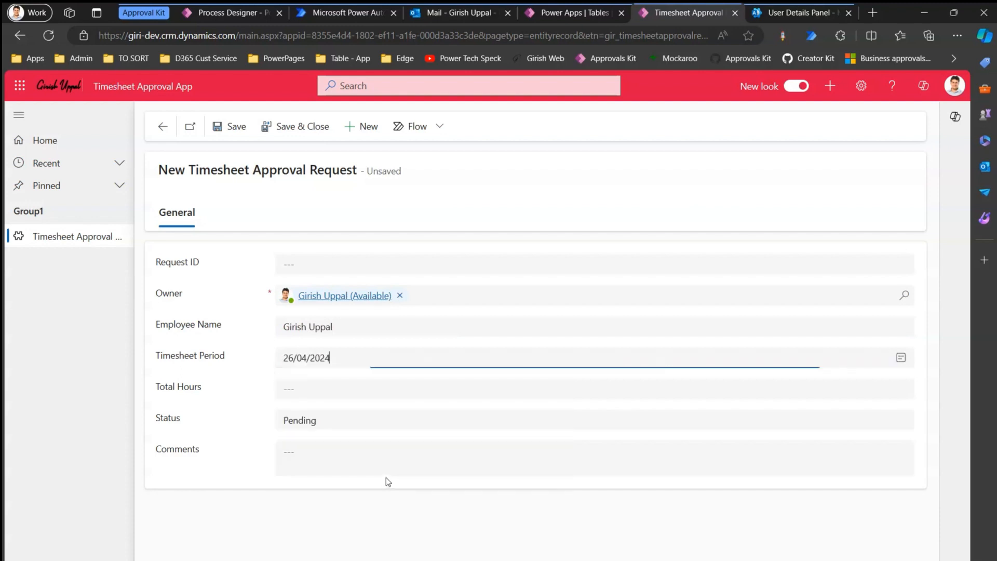
left_click(292, 390)
type("23")
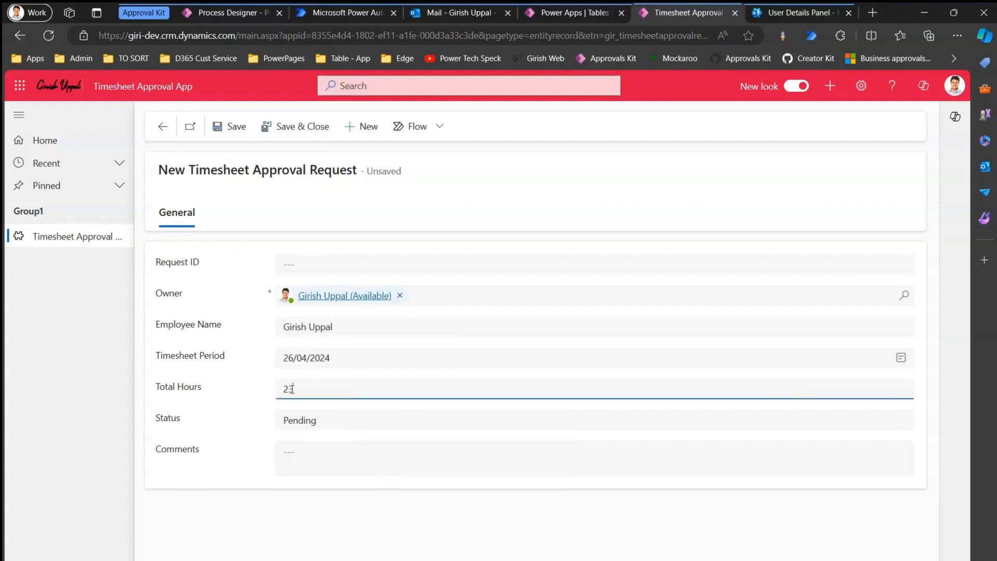
left_click(237, 127)
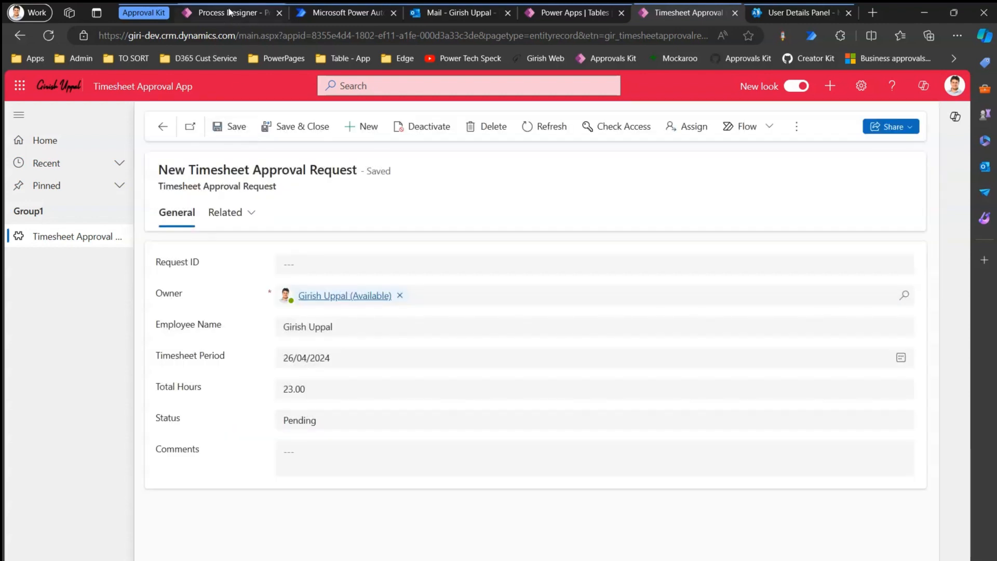
left_click(229, 12)
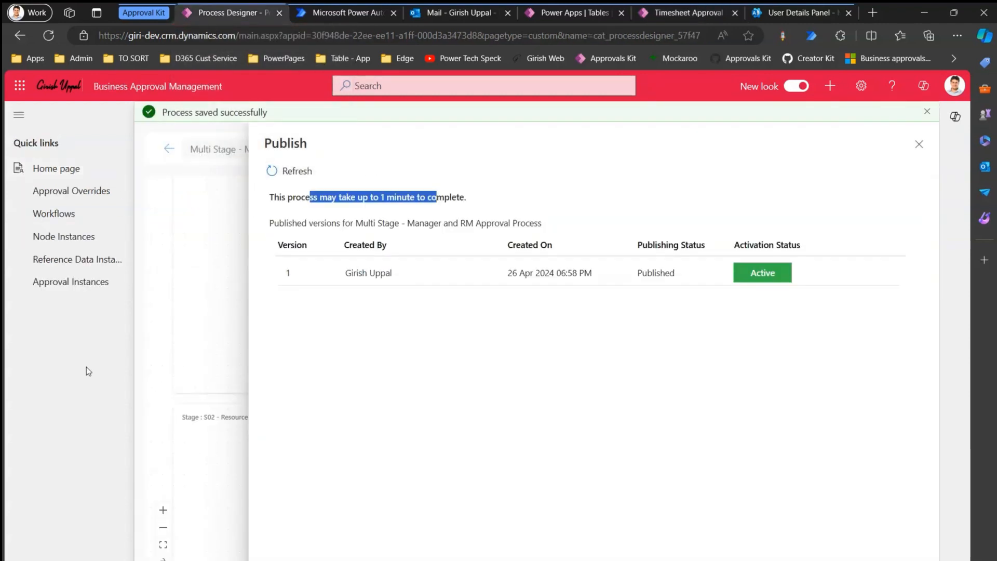
Reload the Approvals Kit home page and widen the Process column to show full names.
left_click(67, 171)
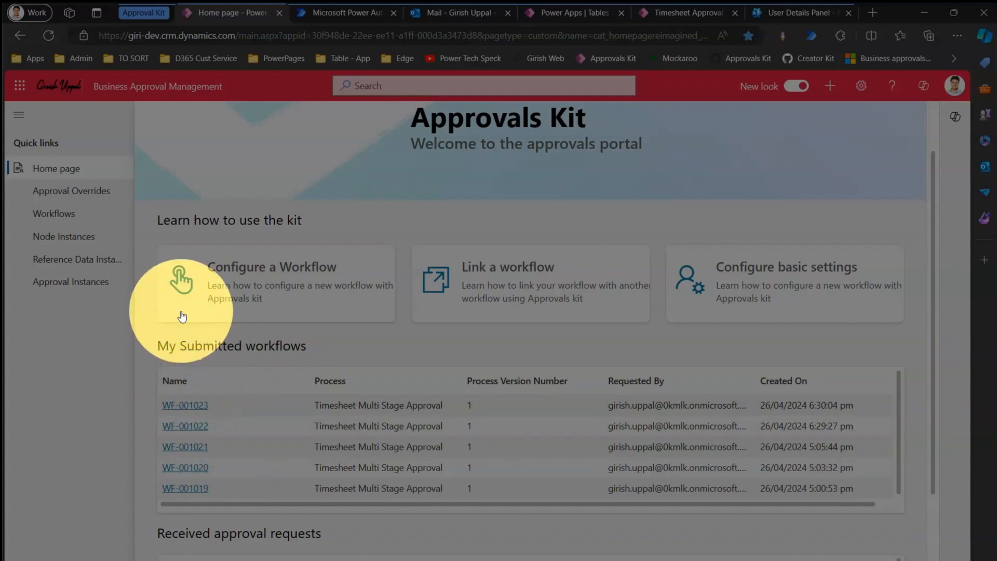
left_click(49, 36)
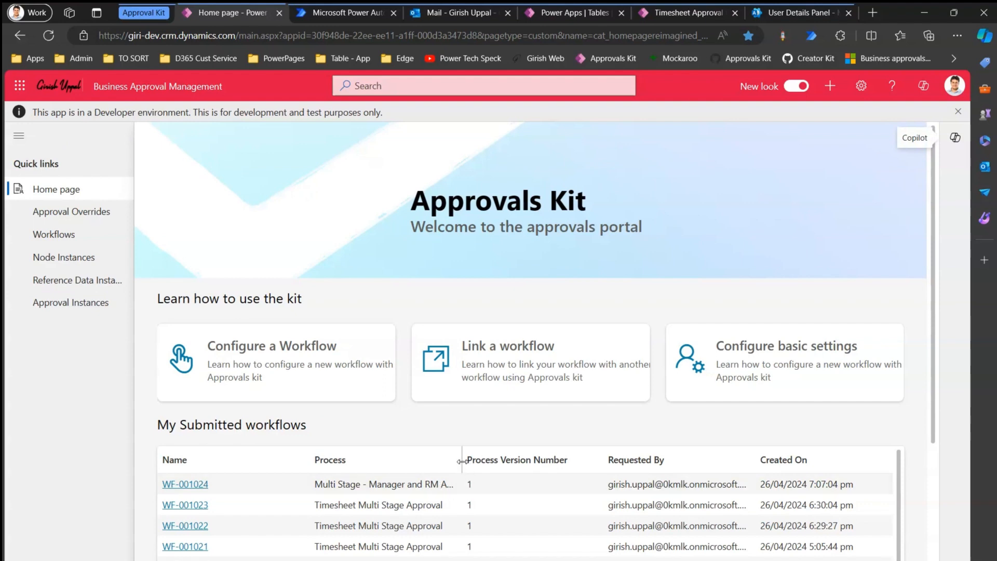
left_click_drag(462, 461, 539, 461)
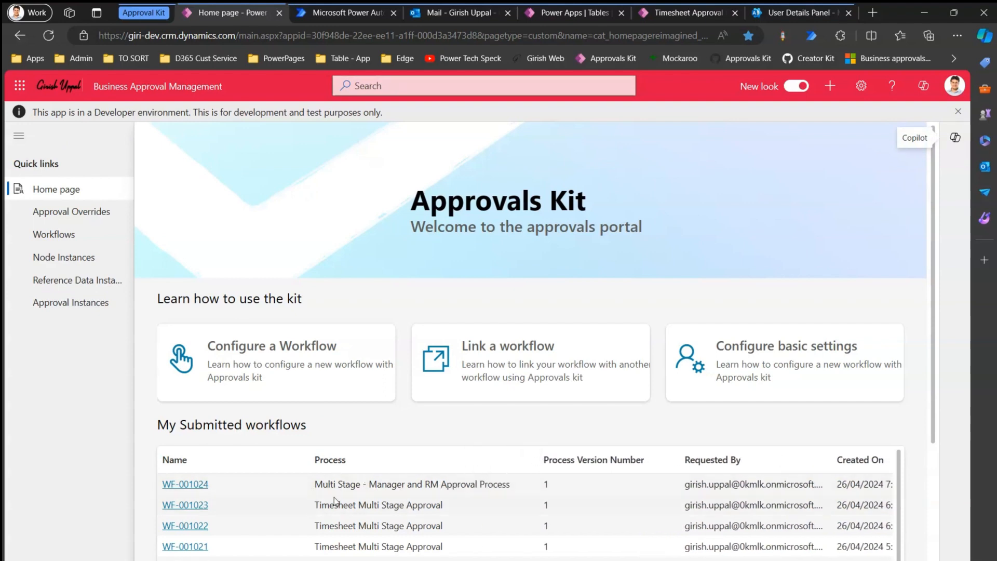
scroll(940, 422, "down", 4)
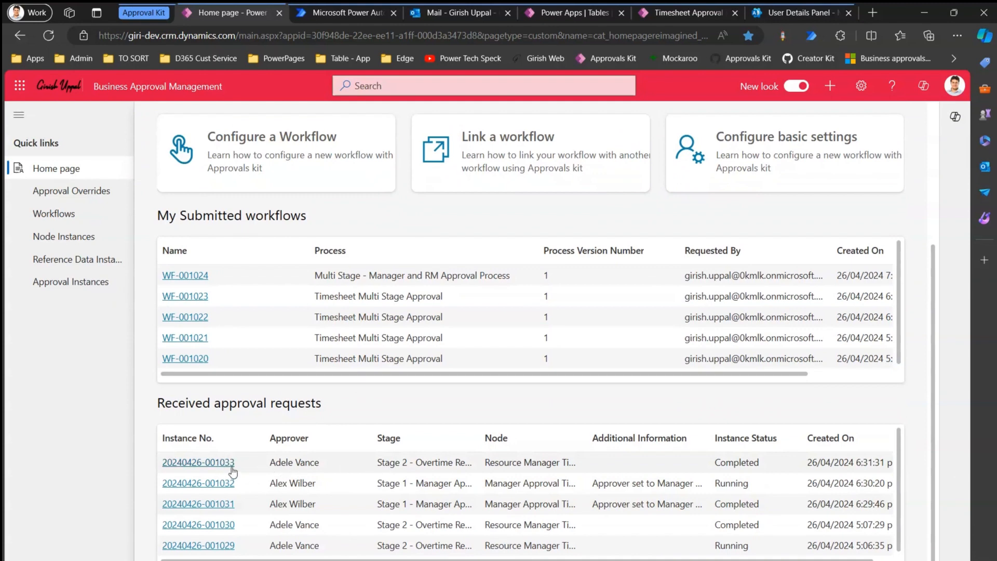
left_click(47, 36)
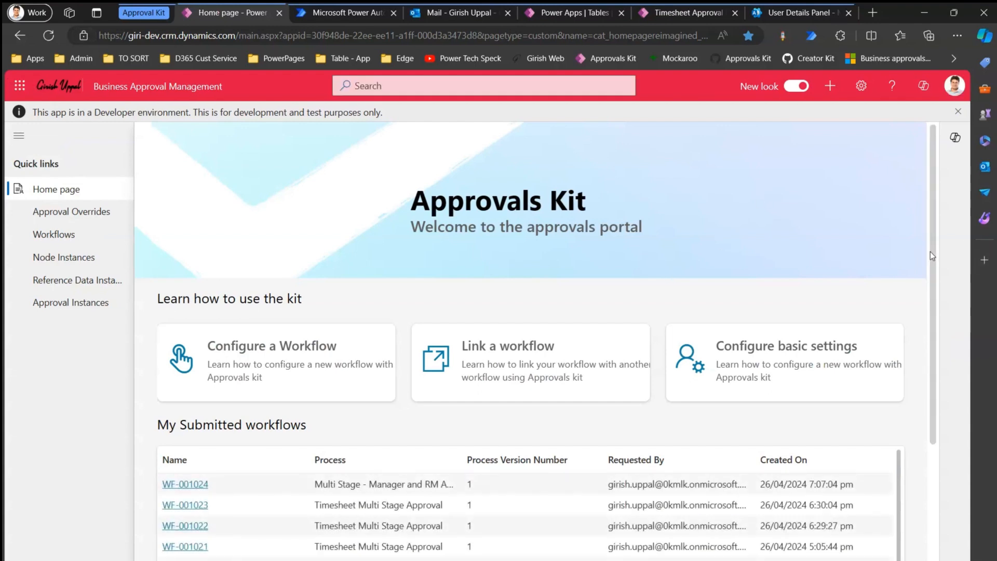
left_click_drag(931, 252, 958, 433)
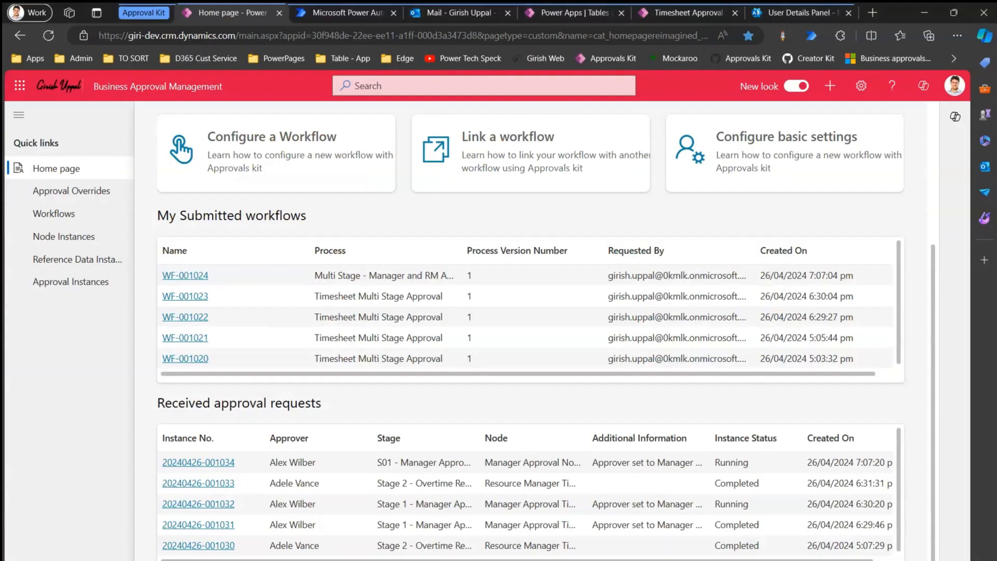
left_click(570, 559)
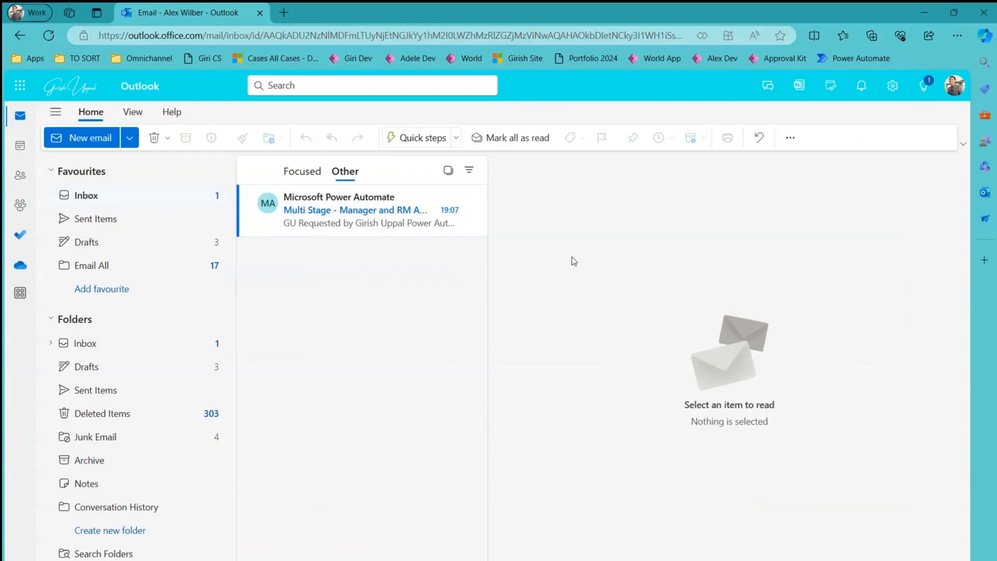
Open the Power Automate approval email in the manager's Outlook inbox.
left_click(342, 214)
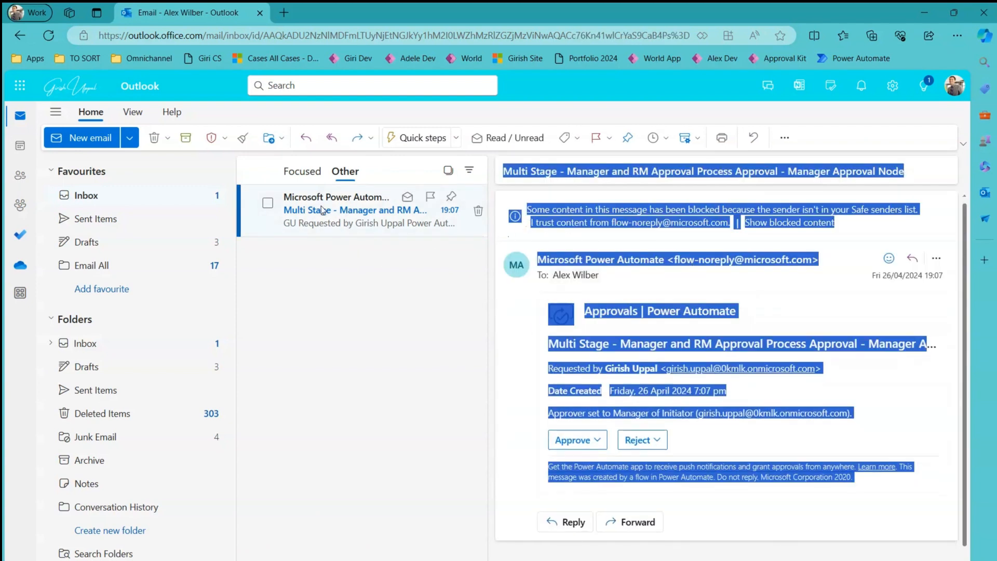
left_click(302, 171)
left_click(345, 171)
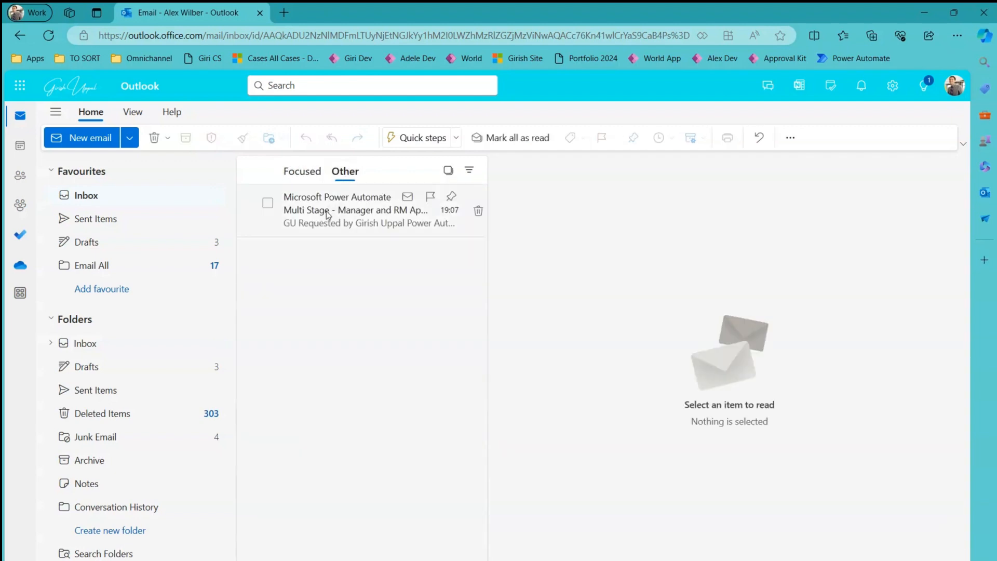
left_click(328, 213)
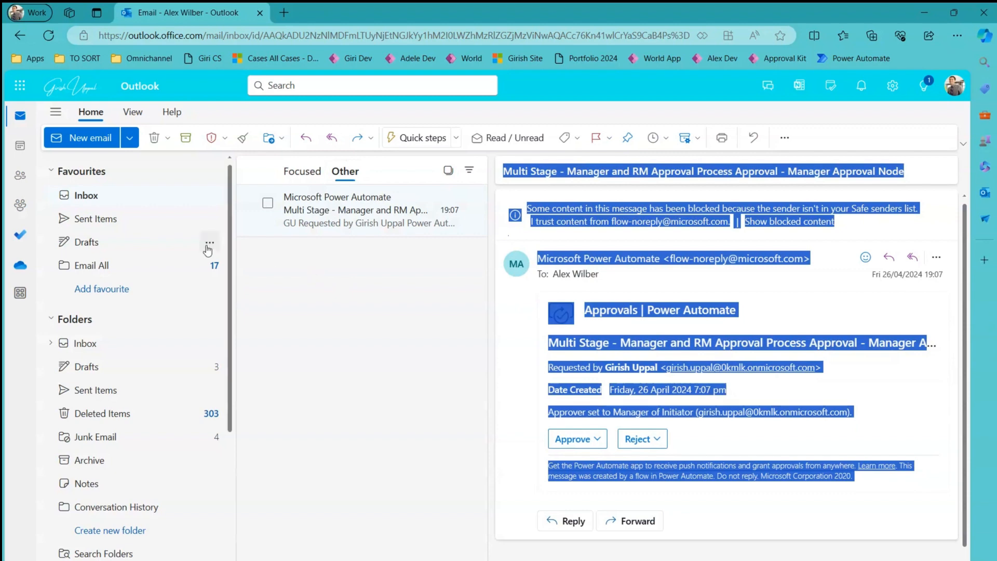
left_click(853, 318)
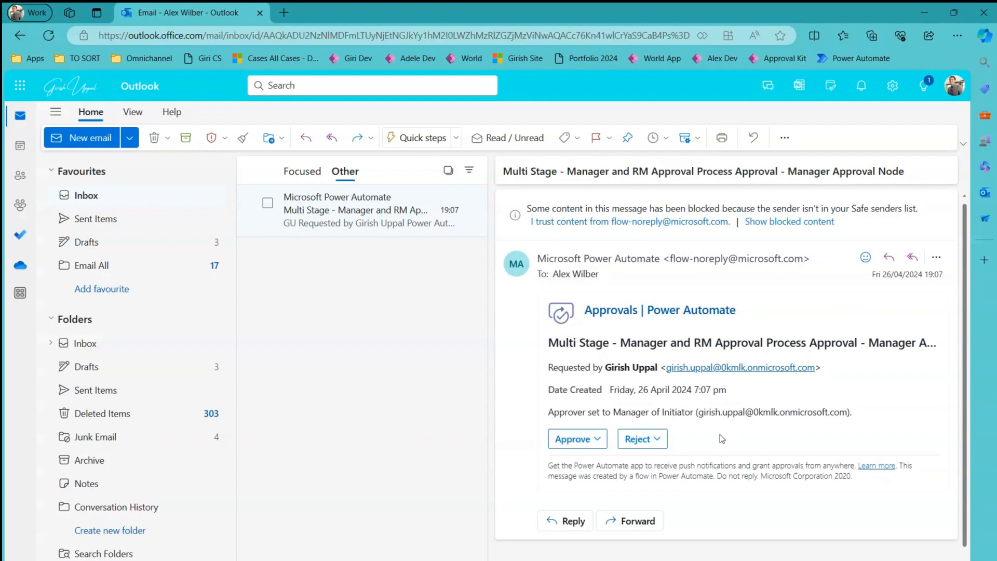
Approve the manager-stage request with a short comment and submit it.
left_click(598, 441)
left_click(597, 506)
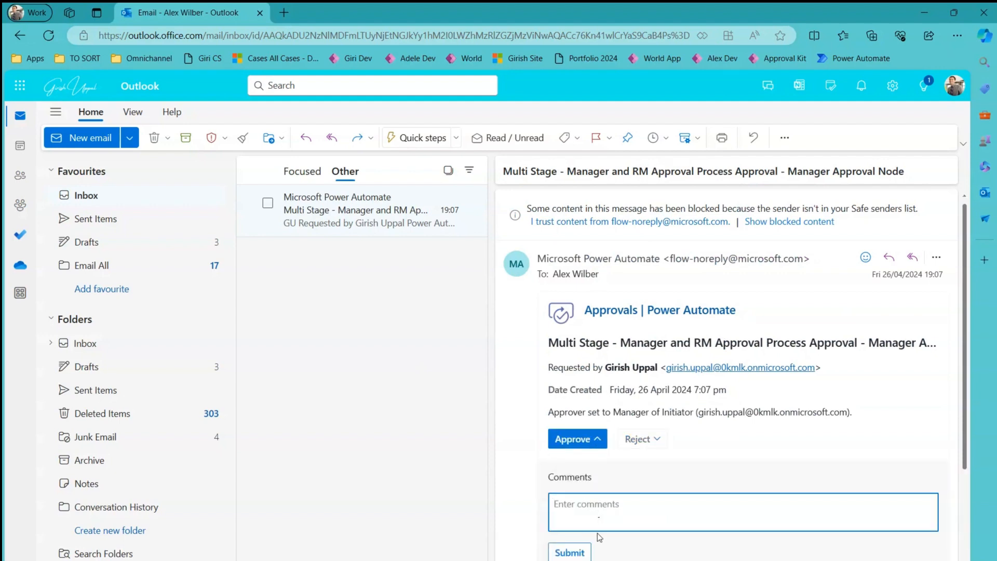
type("Approved by Alex in just ")
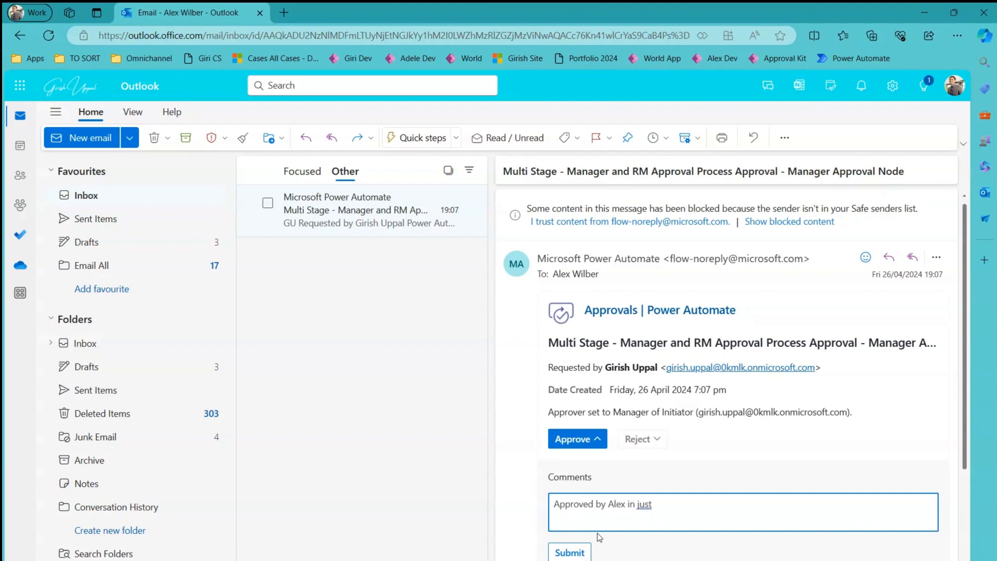
type("2 min")
left_click(570, 553)
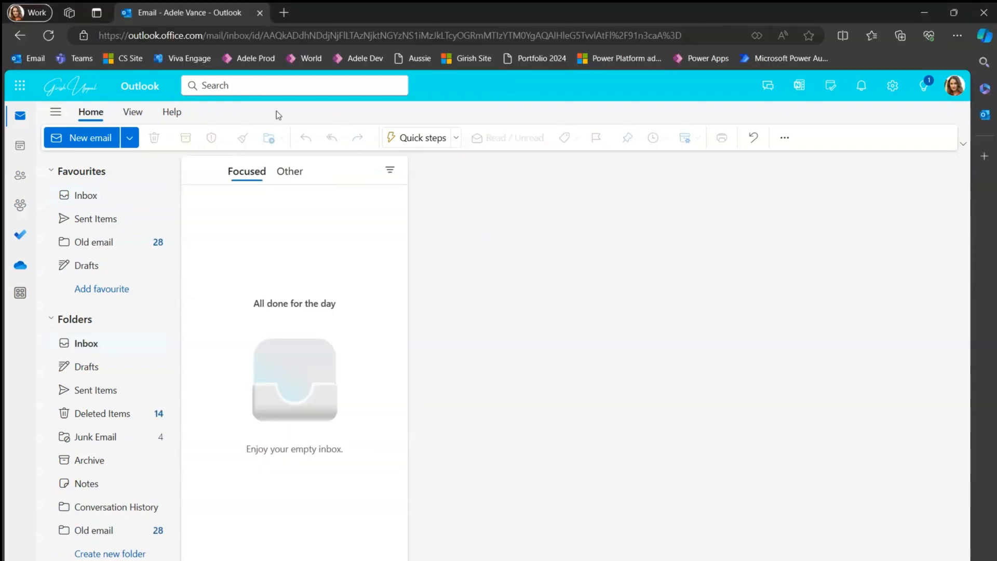
left_click(107, 191)
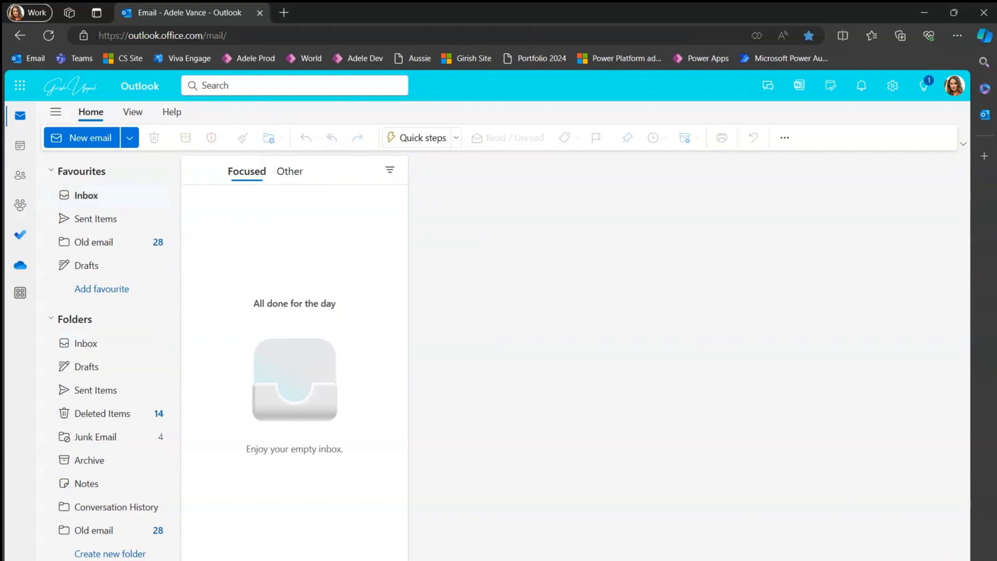
mouse_move(572, 560)
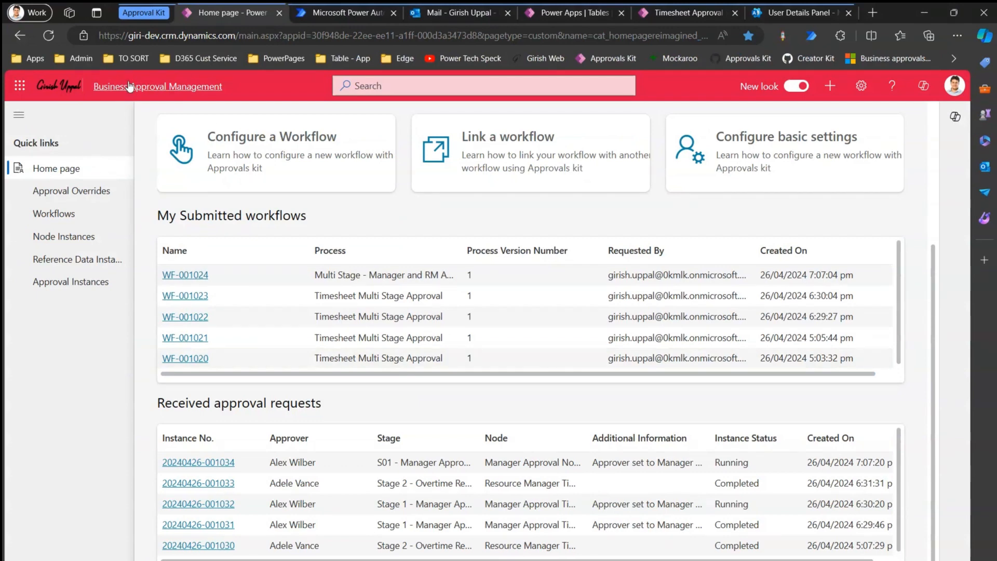
left_click(49, 35)
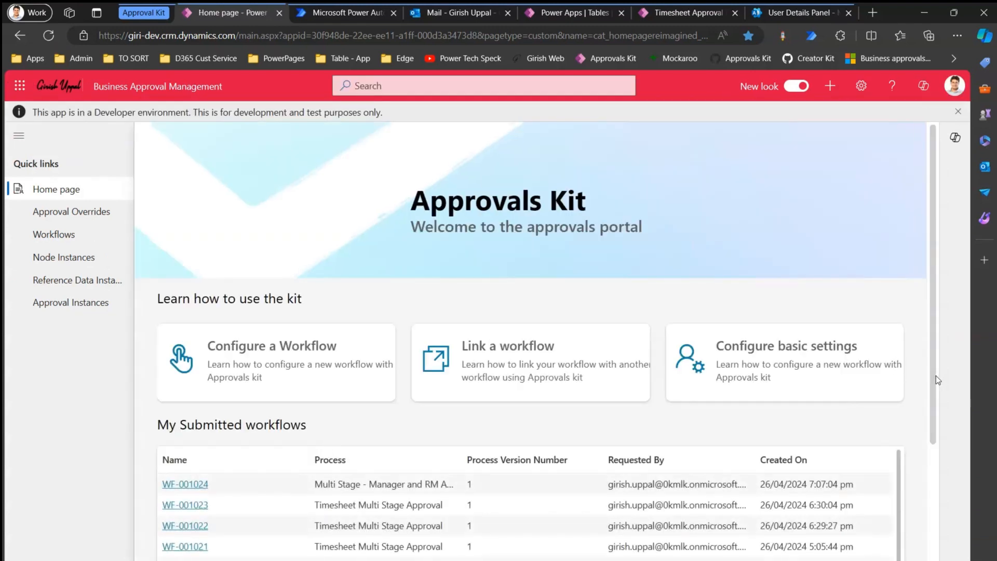
scroll(942, 446, "down", 2)
scroll(939, 447, "down", 2)
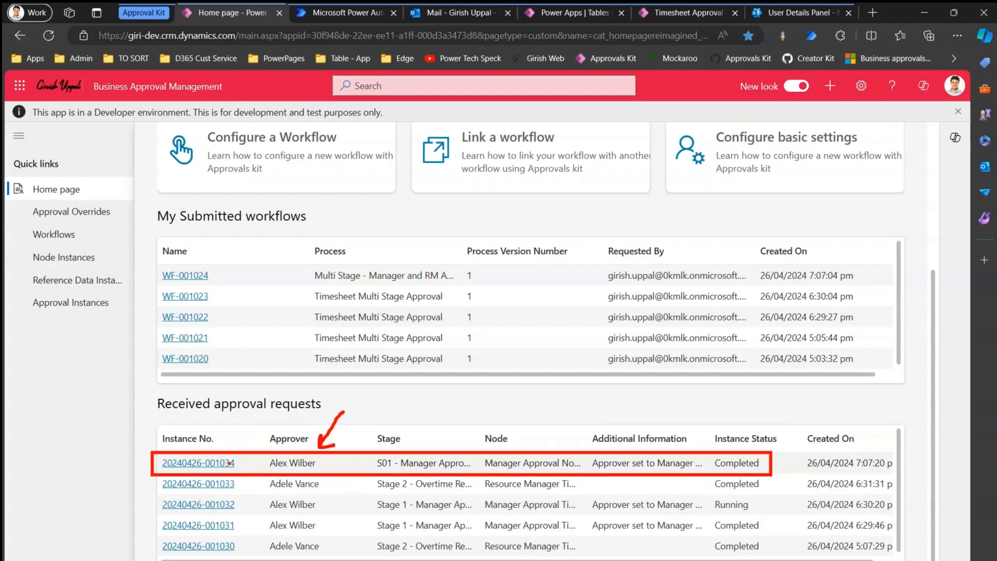
left_click(51, 40)
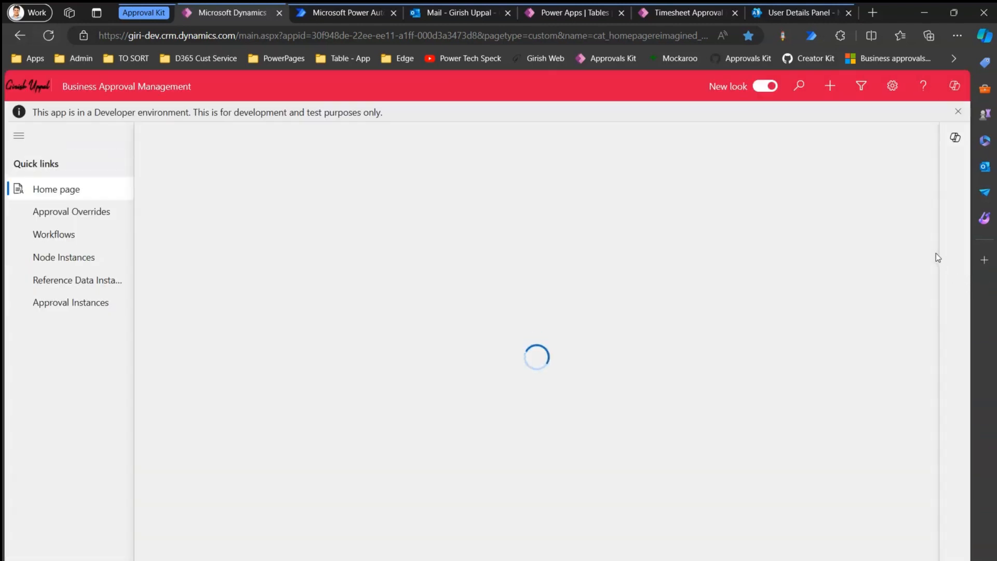
scroll(941, 404, "down", 4)
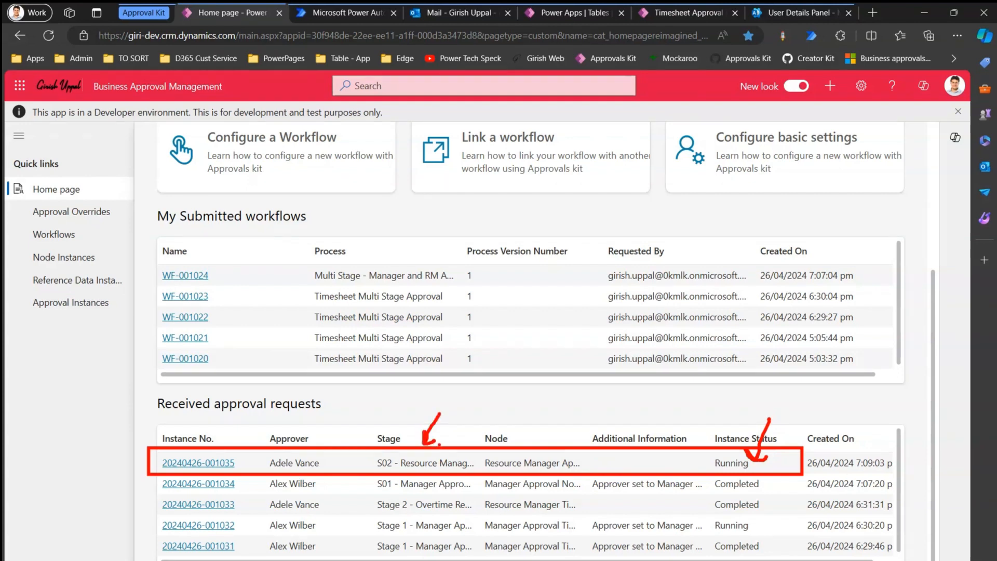
key("Escape")
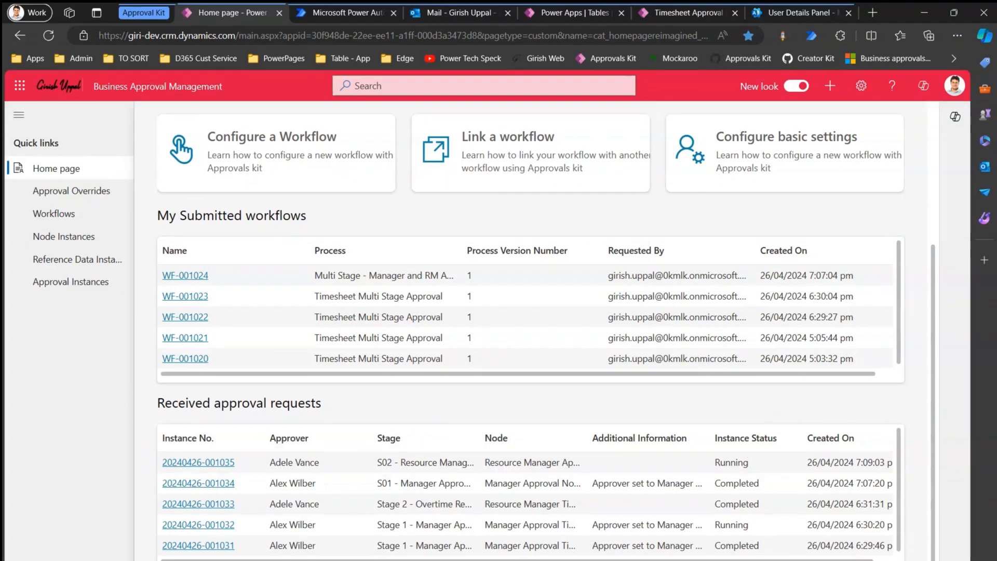
key("alt+Tab")
Reload the resource manager's Outlook and open the new approval email.
left_click(292, 177)
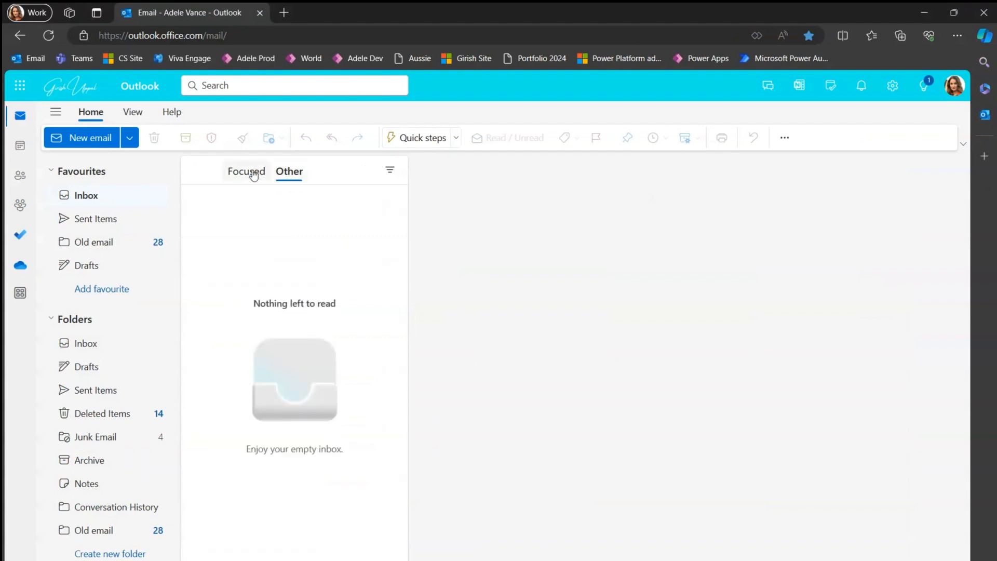
left_click(252, 174)
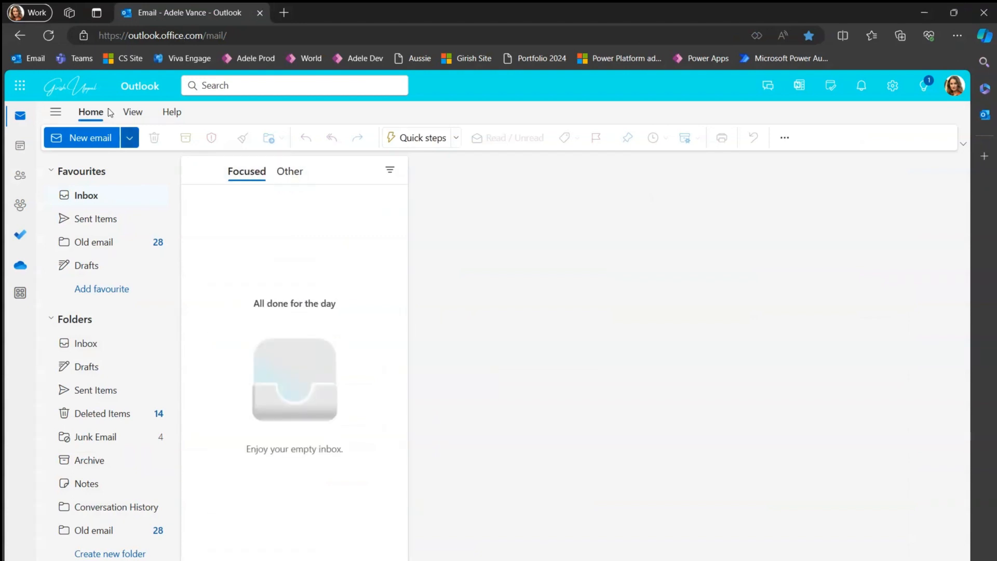
left_click(47, 38)
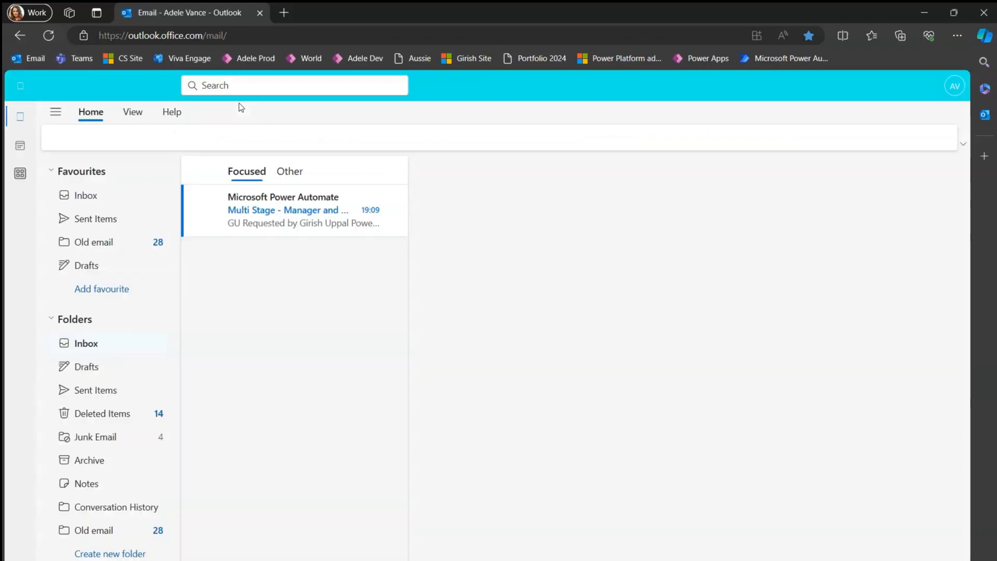
left_click(285, 211)
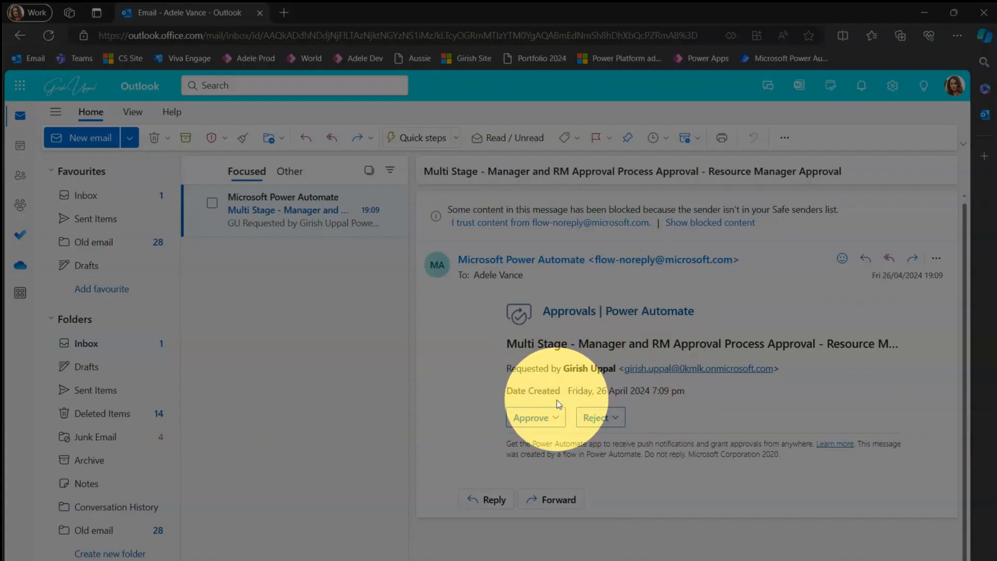
Approve the resource-manager request with the comment 'Approving as of 26 Apr - Enjoy :)'.
left_click(559, 419)
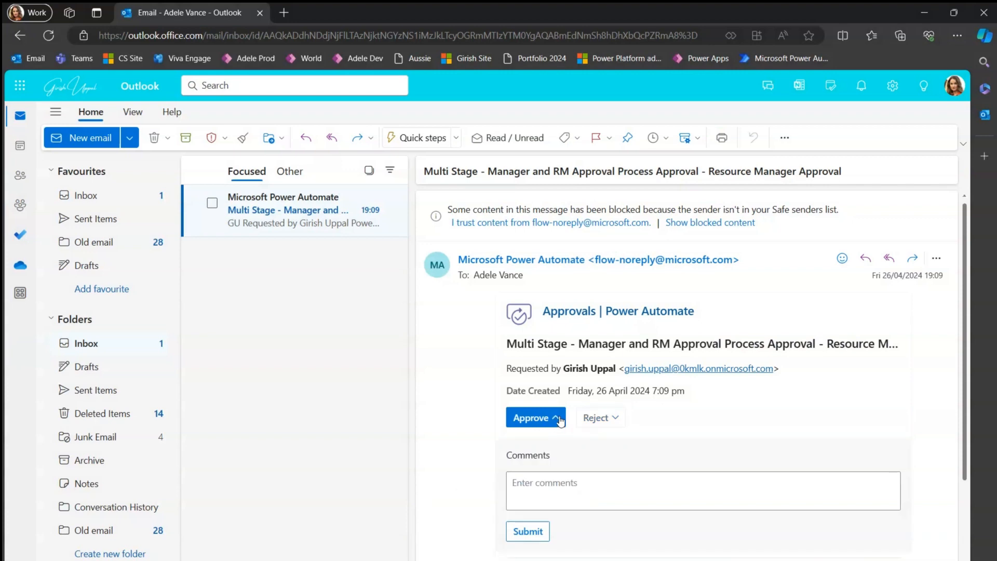
left_click(572, 487)
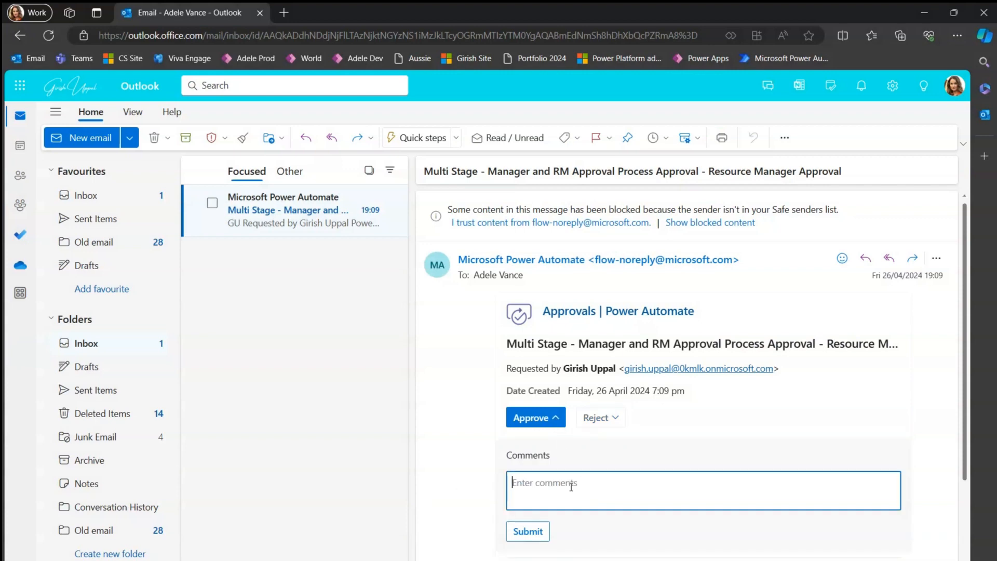
type("Approving as of 26 Apr - Enjoy :)")
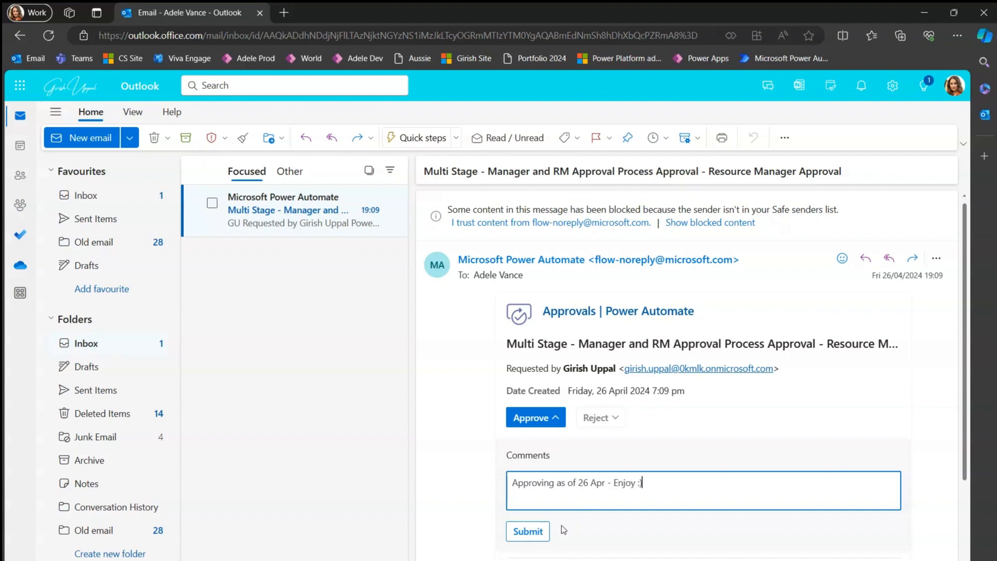
left_click(527, 535)
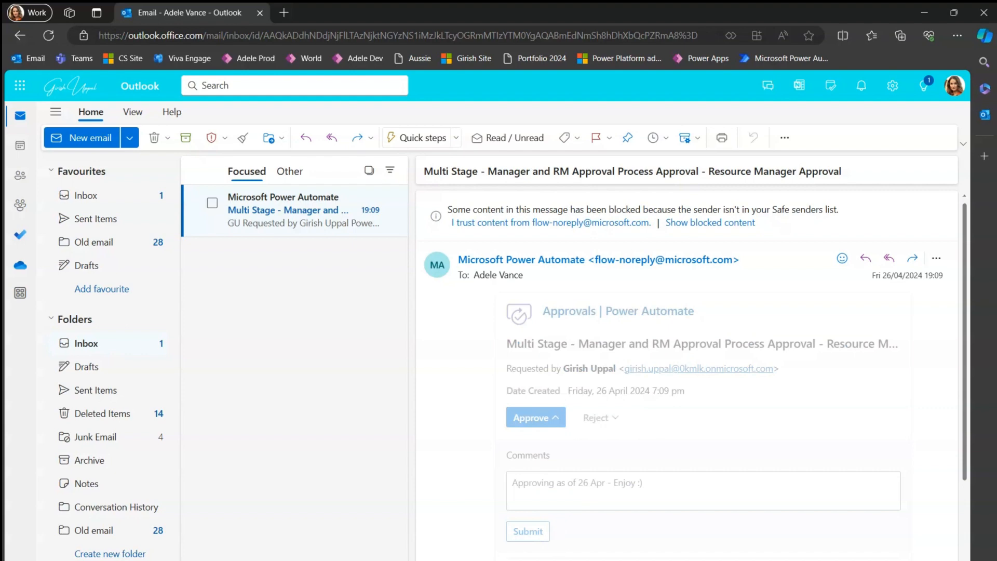
key("alt+Tab")
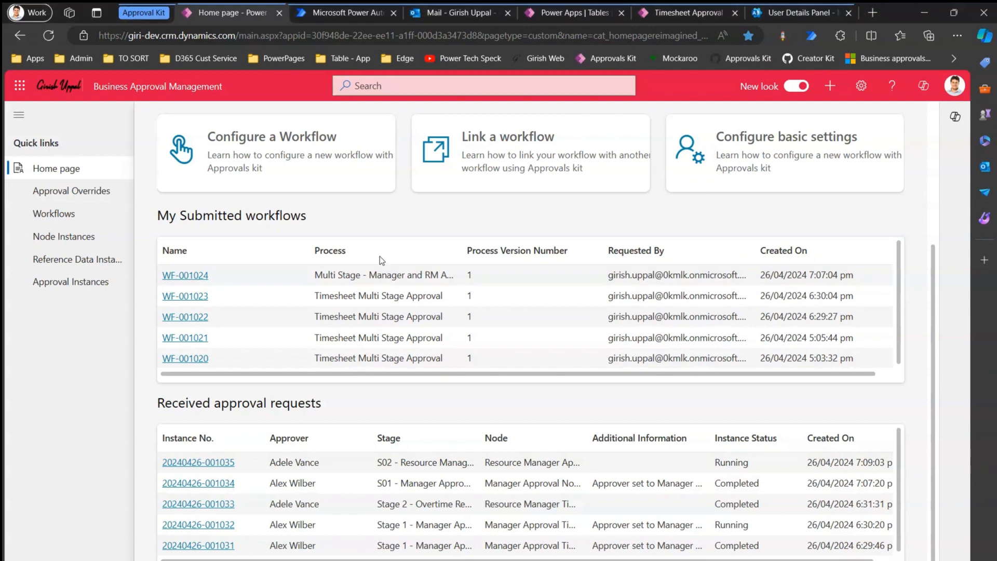
Reload Approvals Kit and confirm both S01 and S02 requests show Completed.
left_click(48, 35)
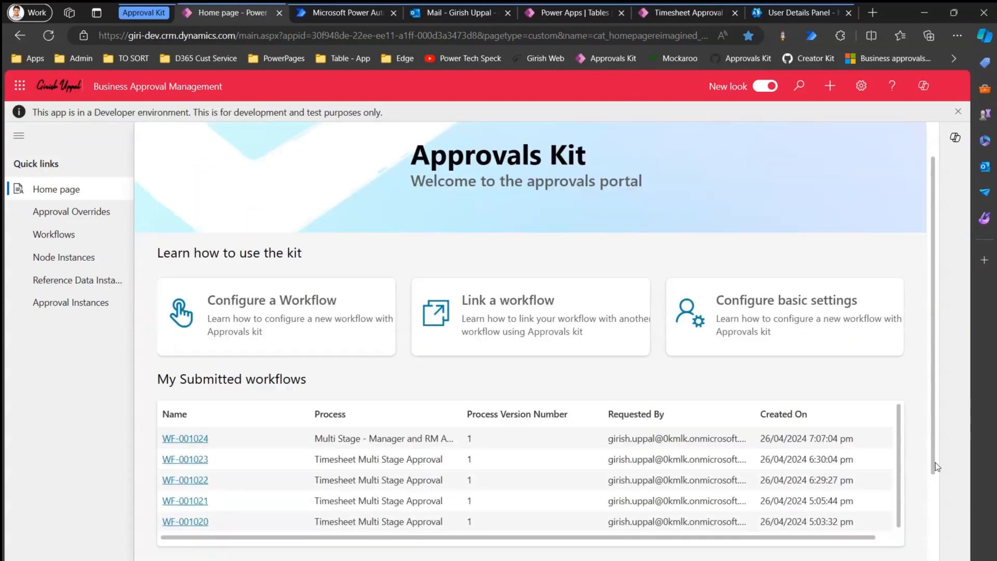
scroll(936, 462, "down", 4)
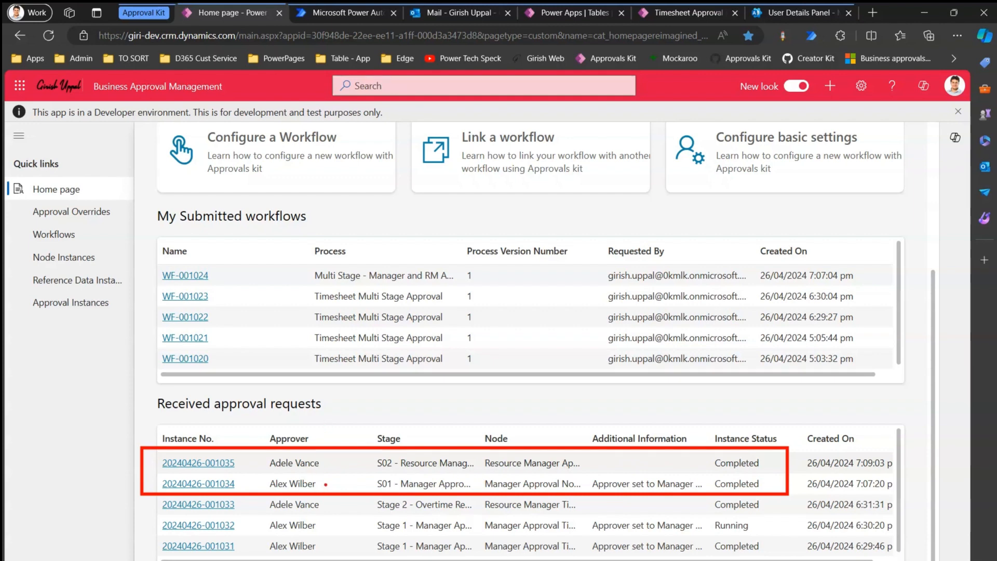
mouse_move(326, 484)
left_mouse_down()
mouse_move(348, 474)
mouse_move(370, 439)
left_mouse_up()
key("Escape")
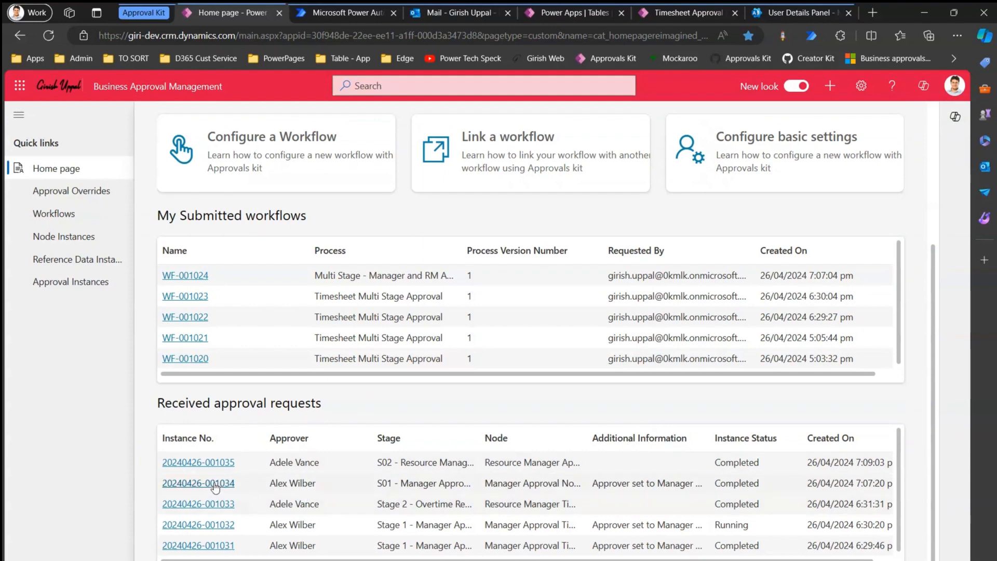
left_click(215, 487)
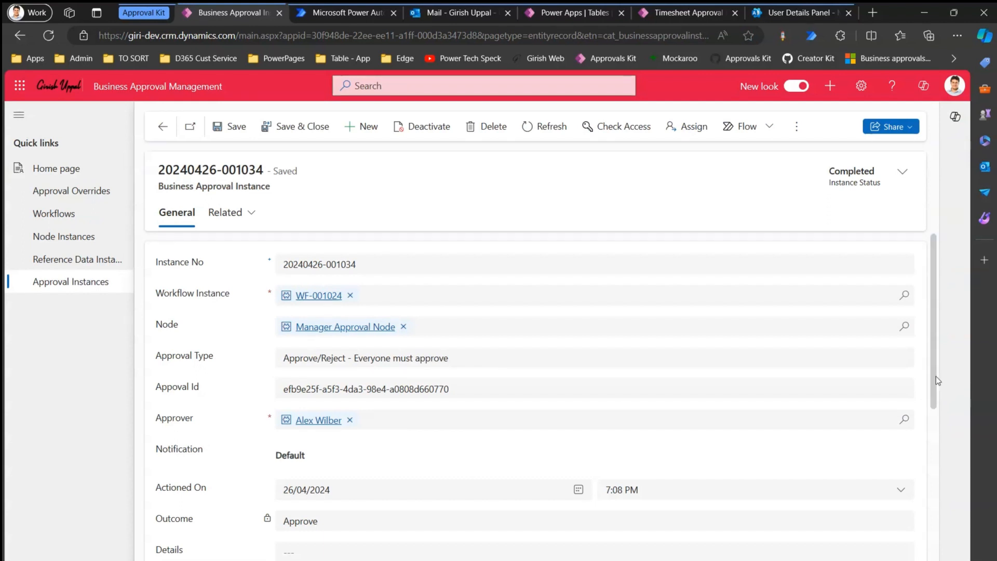
left_click_drag(936, 377, 945, 449)
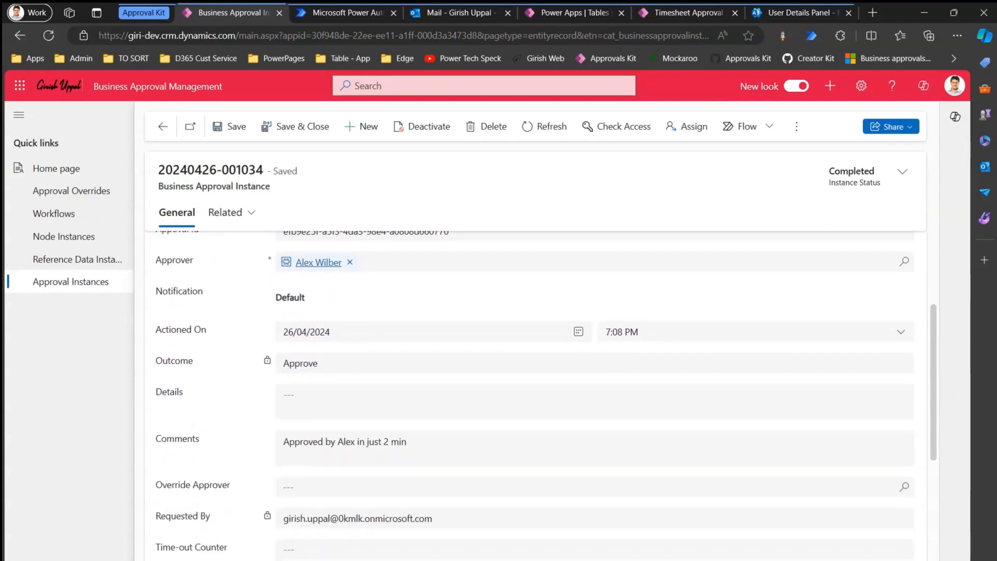
mouse_move(298, 411)
left_mouse_down()
mouse_move(234, 448)
mouse_move(275, 393)
mouse_move(236, 416)
left_mouse_up()
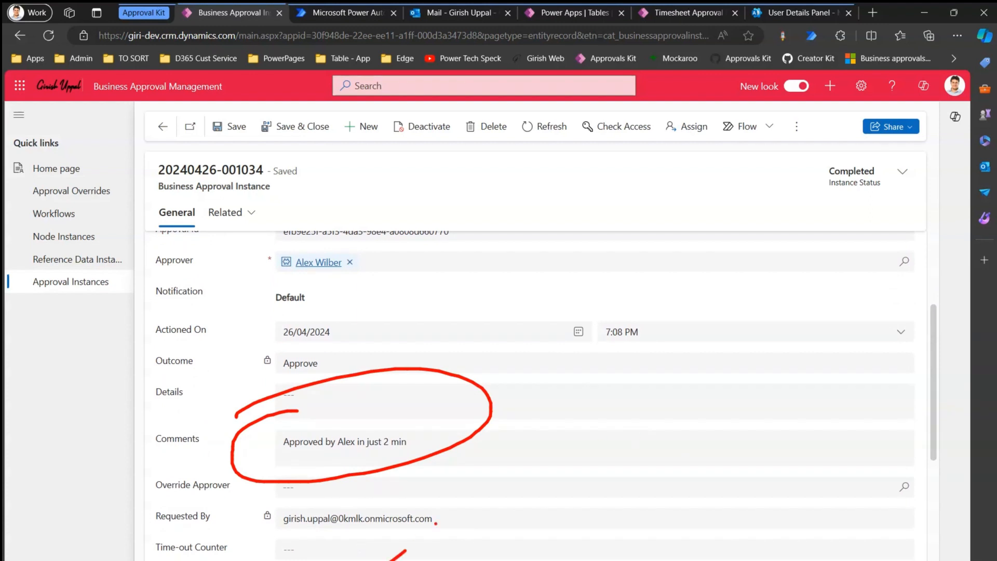
left_click_drag(436, 524, 462, 504)
left_click_drag(511, 440, 541, 410)
left_click_drag(628, 323, 653, 308)
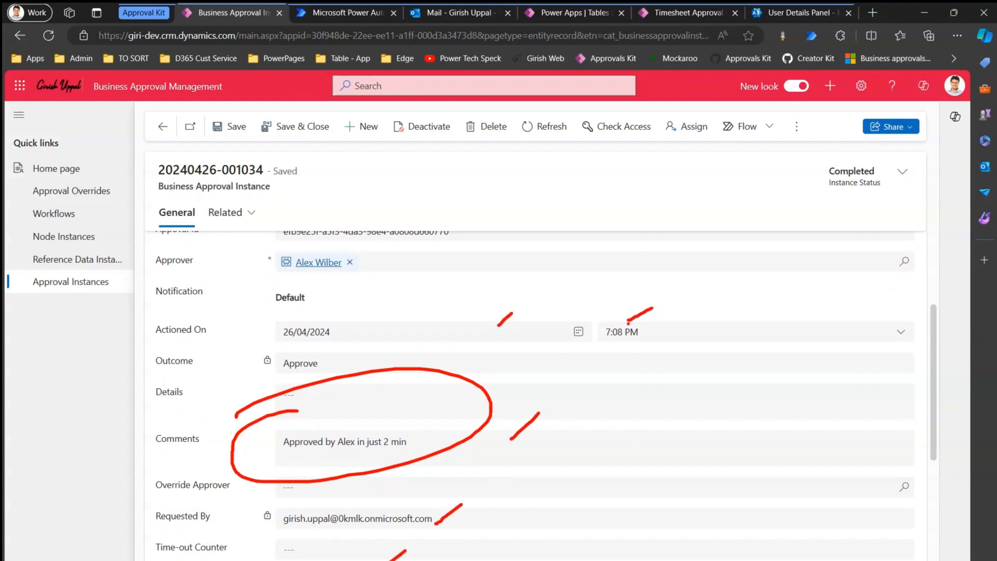
key("Escape")
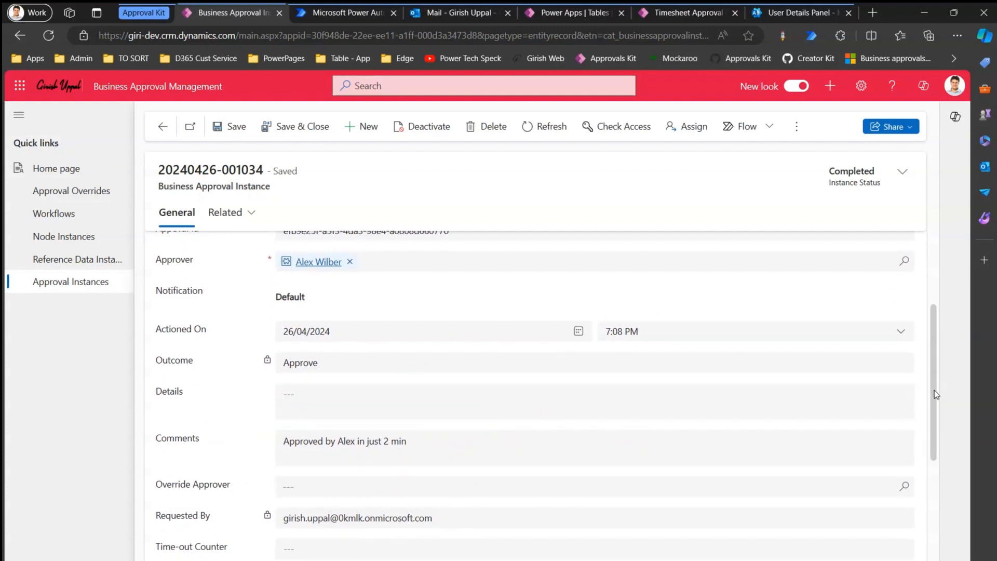
scroll(934, 391, "down", 4)
left_click_drag(948, 481, 950, 426)
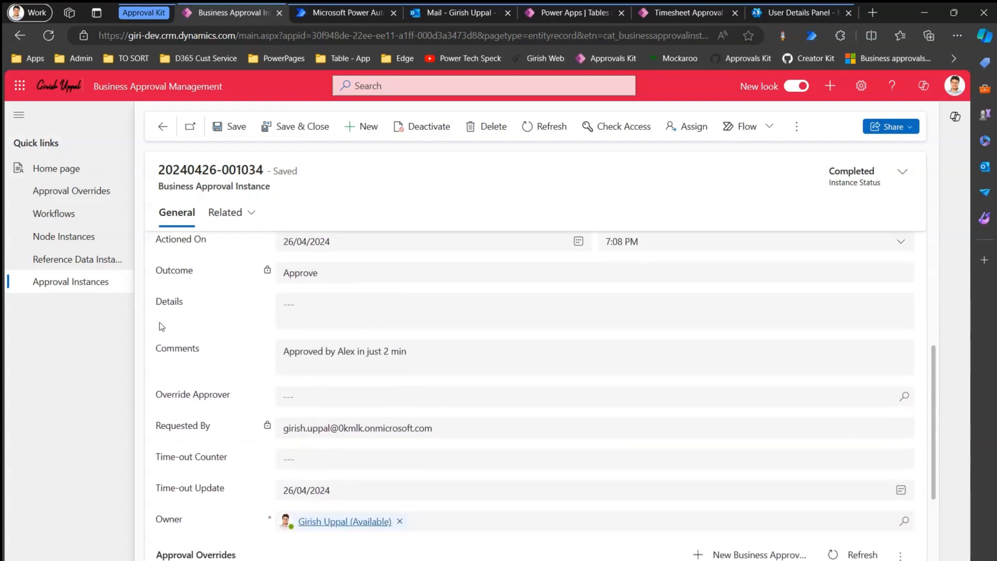
left_click(162, 127)
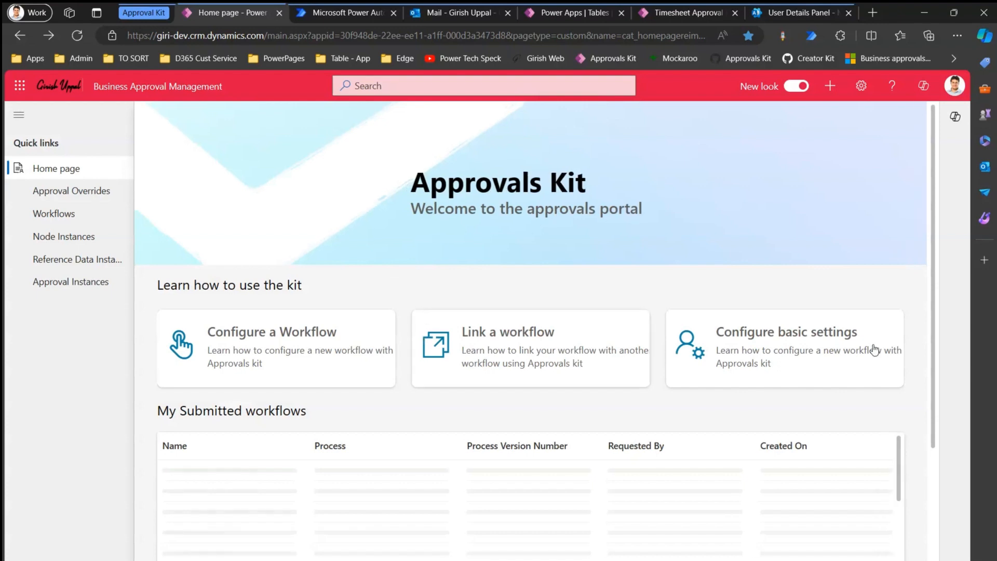
scroll(935, 482, "down", 3)
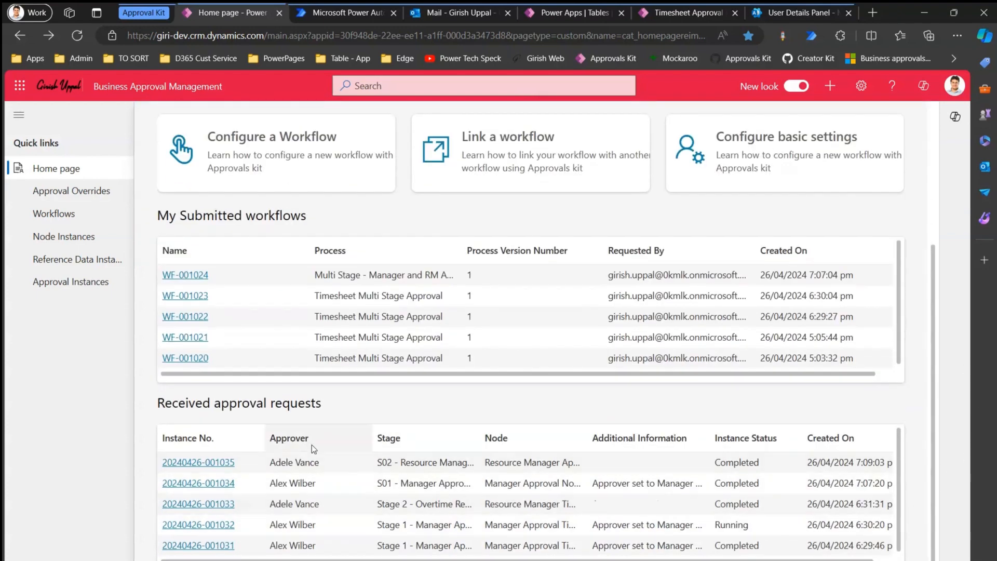
left_click(232, 462)
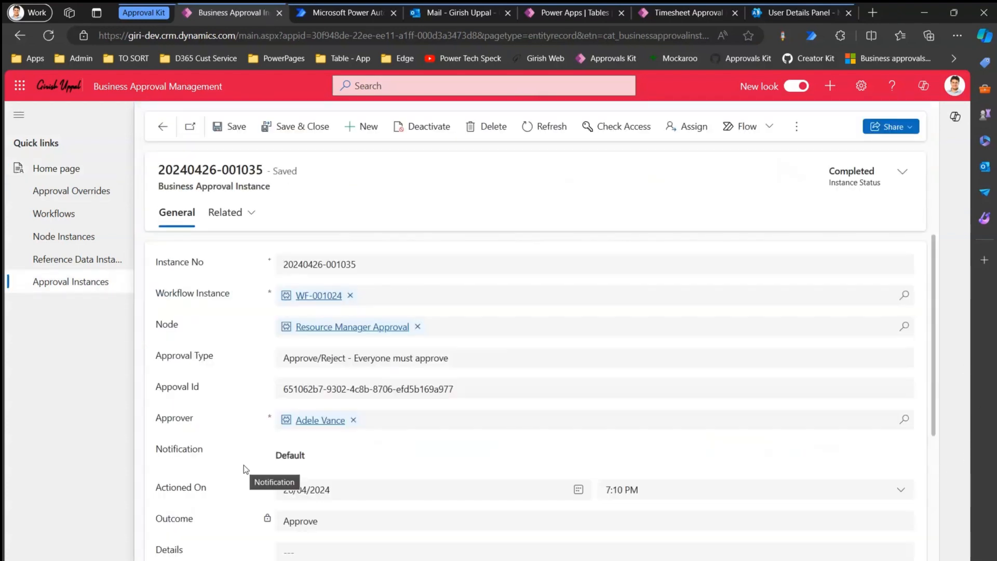
left_click_drag(933, 374, 955, 477)
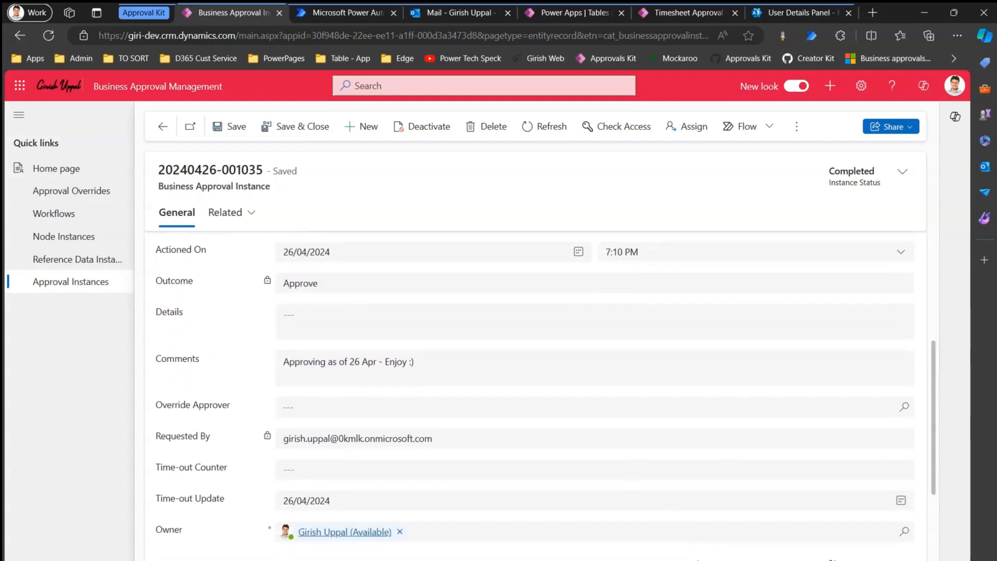
mouse_move(300, 316)
left_mouse_down()
mouse_move(458, 415)
mouse_move(115, 351)
left_mouse_up()
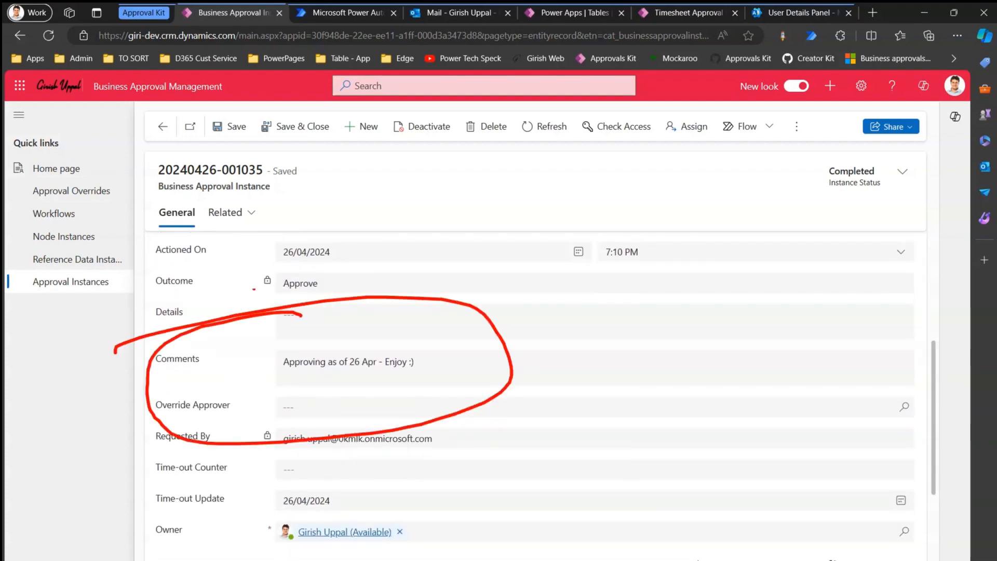
mouse_move(301, 314)
left_mouse_down()
mouse_move(244, 249)
mouse_move(136, 300)
left_mouse_up()
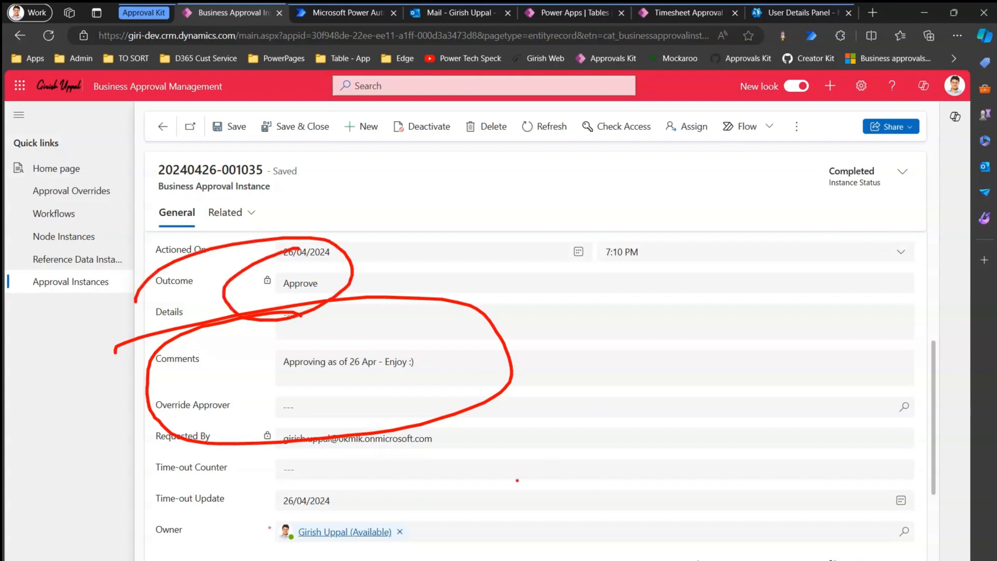
left_click_drag(518, 481, 699, 383)
key("Escape")
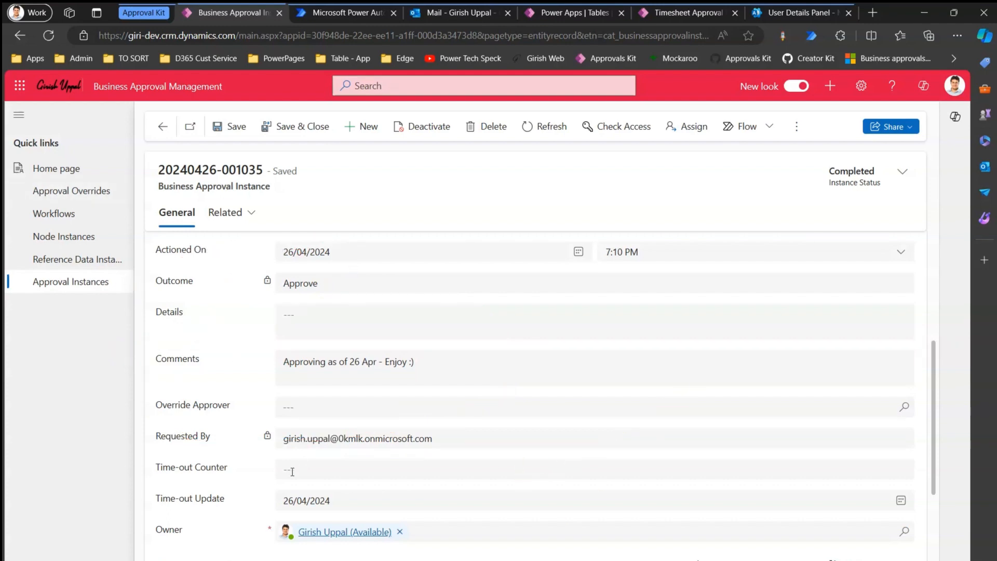
Bring up the Change area list of app areas.
left_click(68, 559)
left_click(75, 512)
left_click(68, 556)
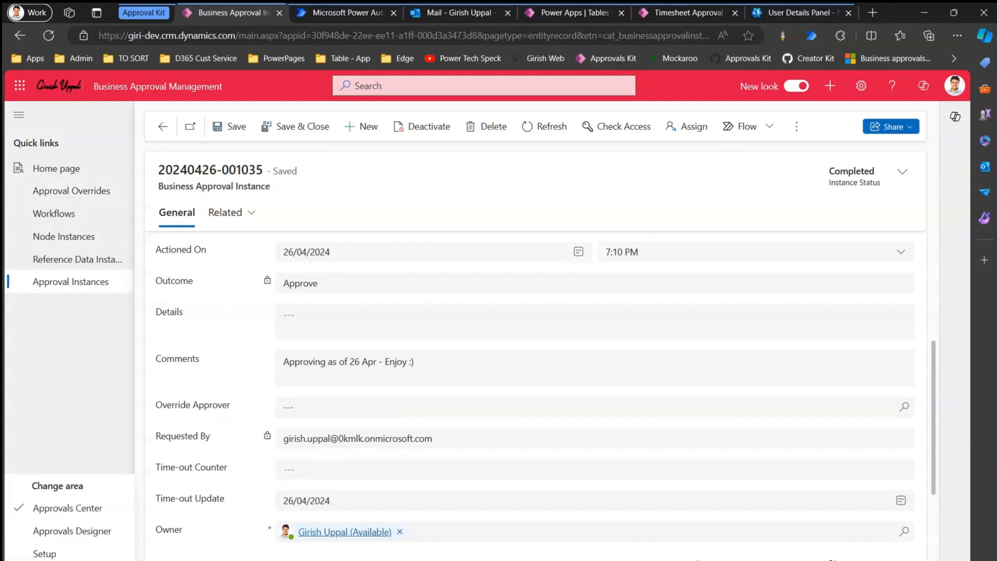
Switch to Approvals Designer and open the Multi Stage - Manager and RM Approval Process.
left_click(94, 540)
left_click(78, 168)
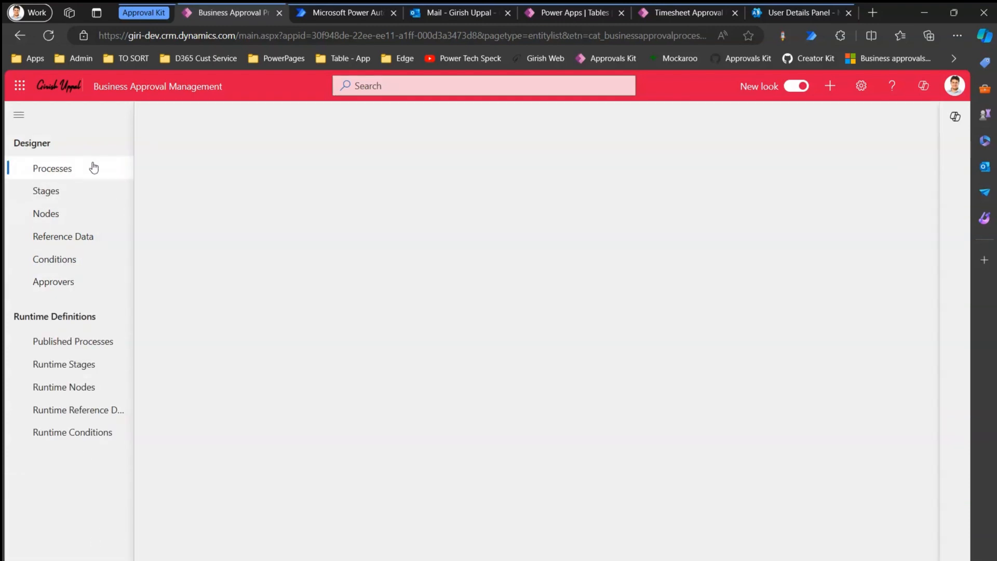
left_click(257, 229)
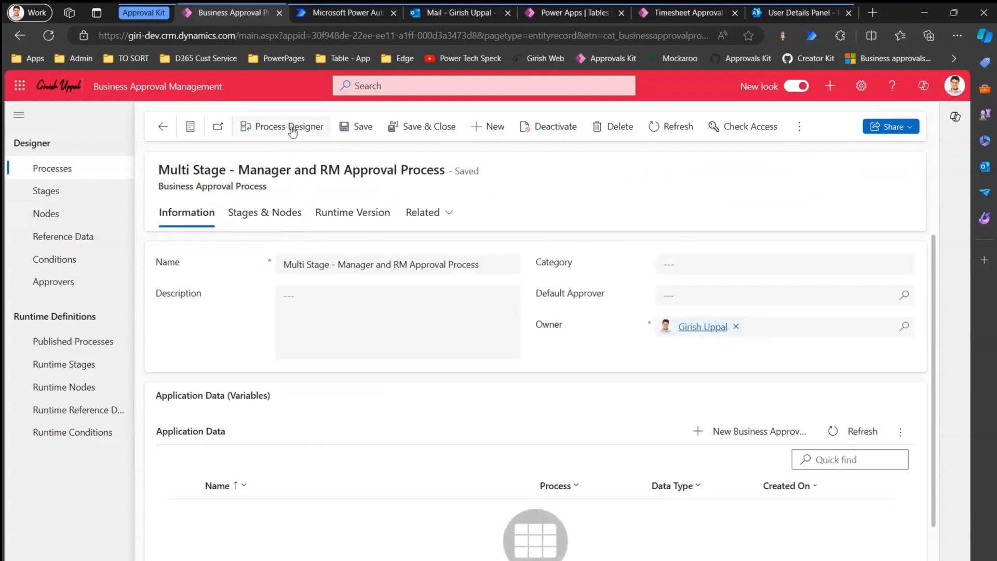
Review the process's Stages & Nodes and Runtime Version, then open it in Process Designer.
left_click(275, 214)
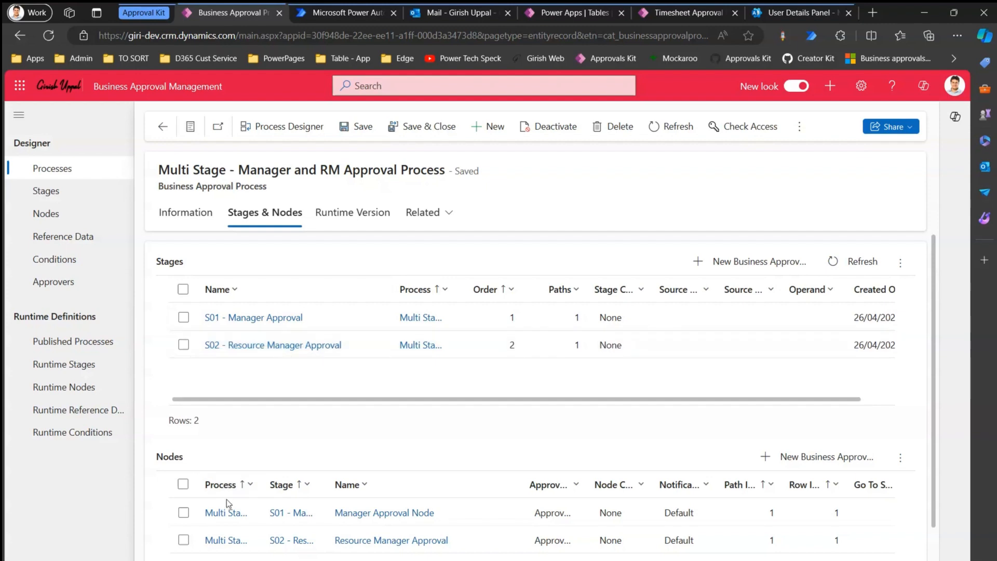
left_click_drag(258, 486, 363, 486)
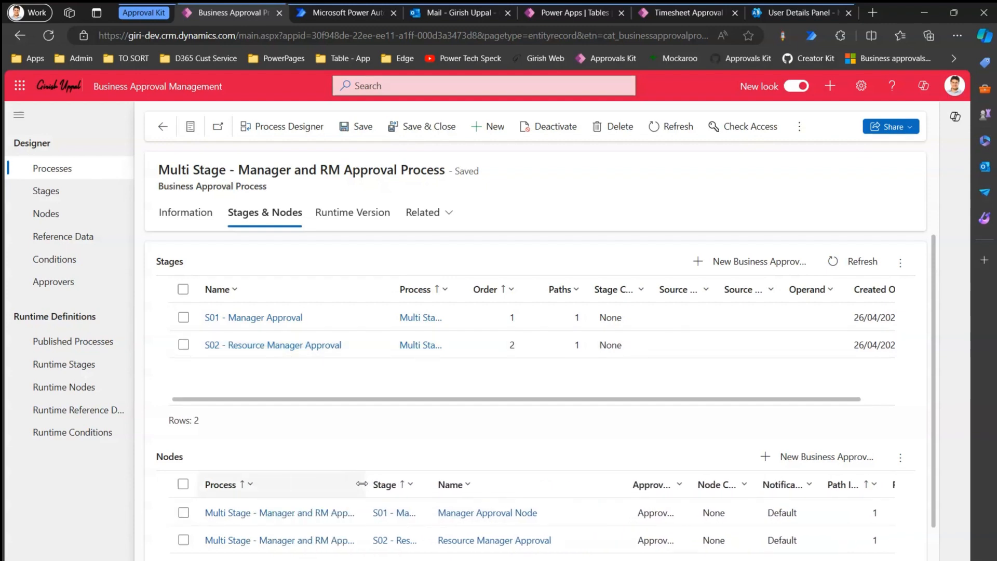
left_click(342, 214)
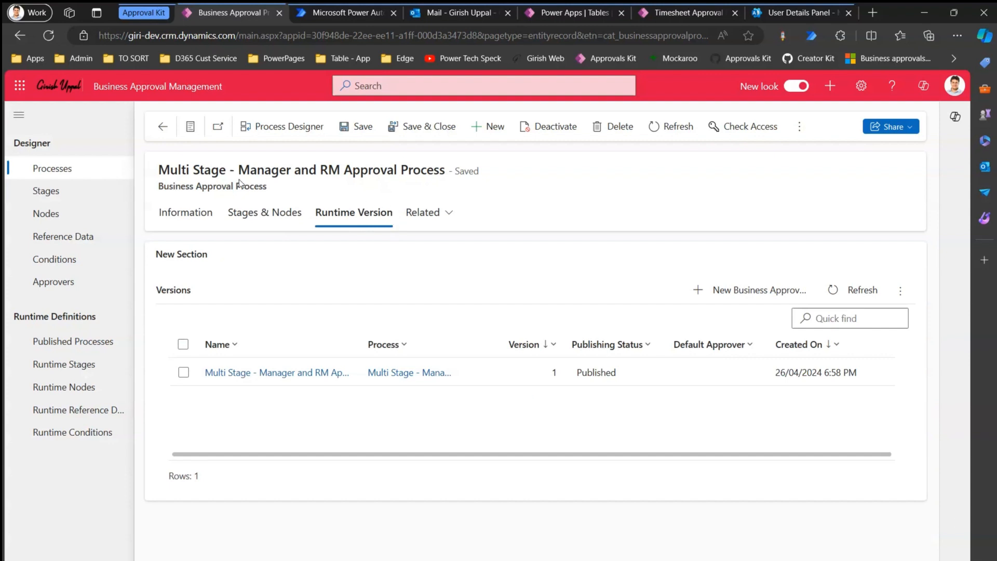
left_click(285, 128)
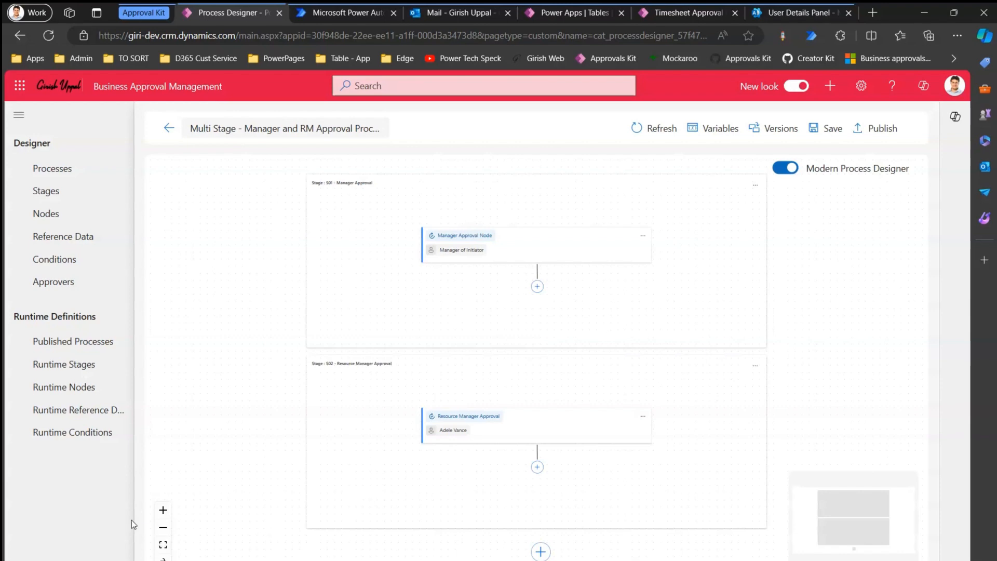
left_click(163, 510)
left_click(164, 511)
left_click_drag(761, 293, 729, 507)
left_click_drag(414, 274, 479, 251)
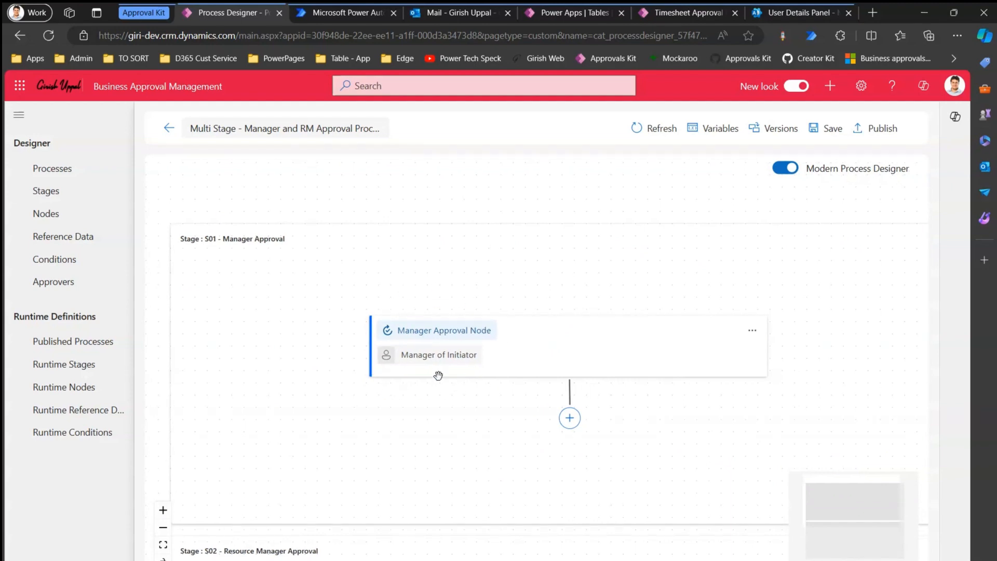
left_click_drag(447, 463, 610, 336)
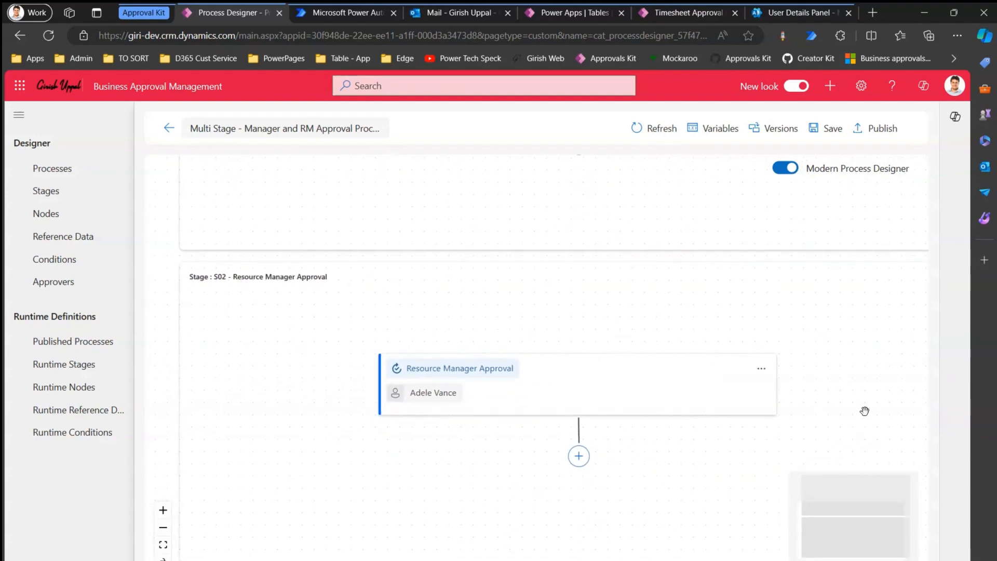
left_click_drag(864, 410, 864, 390)
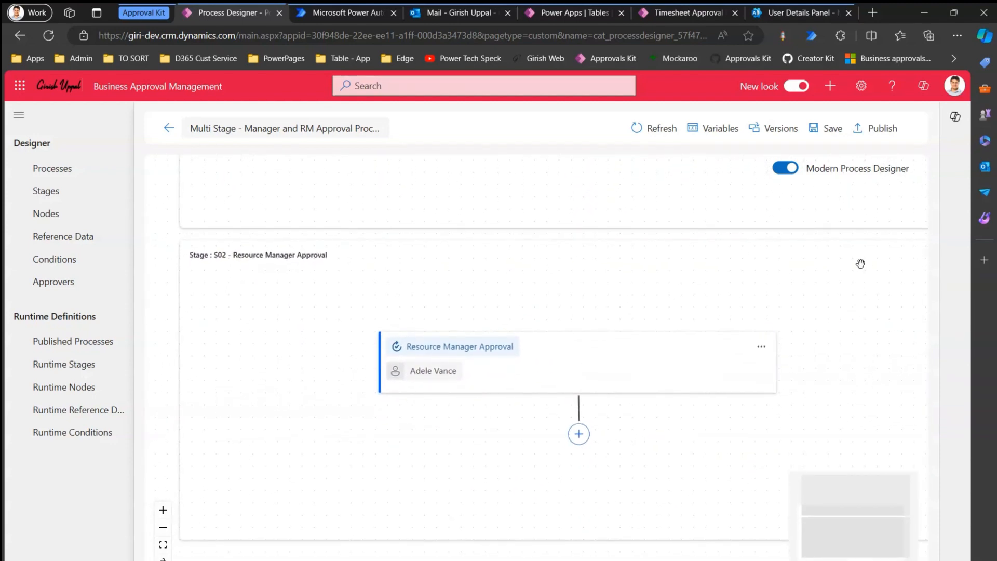